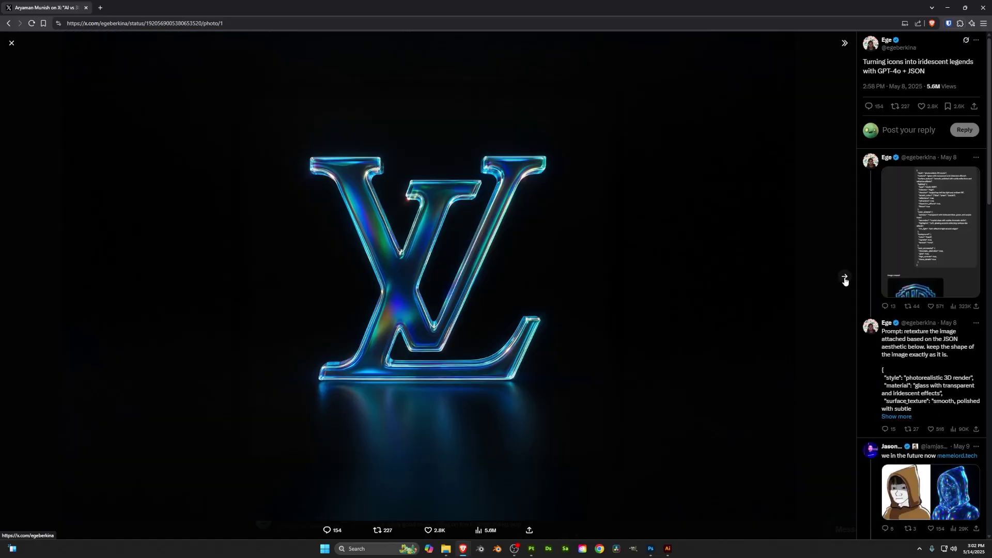
Step: Step through five iridescent glass logo renders in the X photo viewer
{"action": "left_click", "coordinate": [845, 278]}
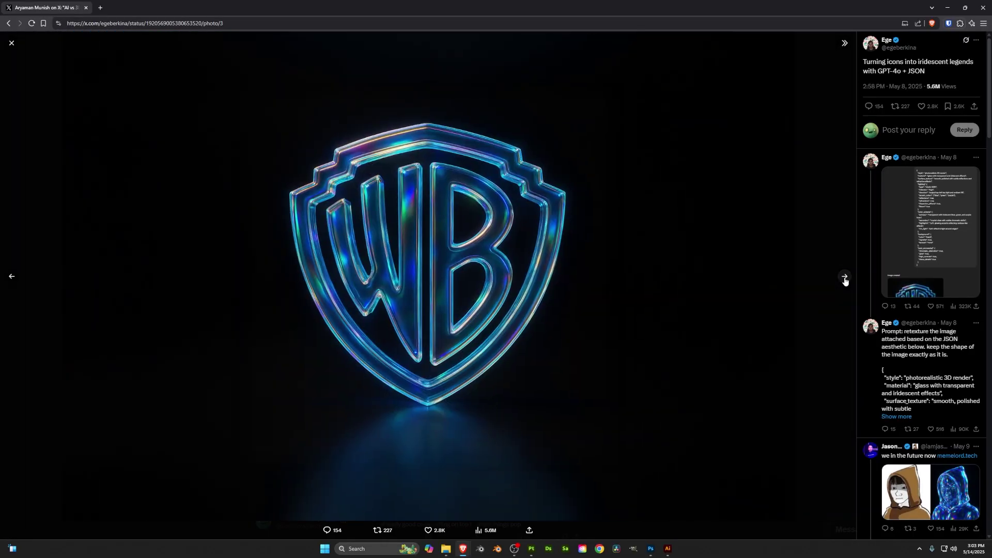
{"action": "left_click", "coordinate": [845, 278]}
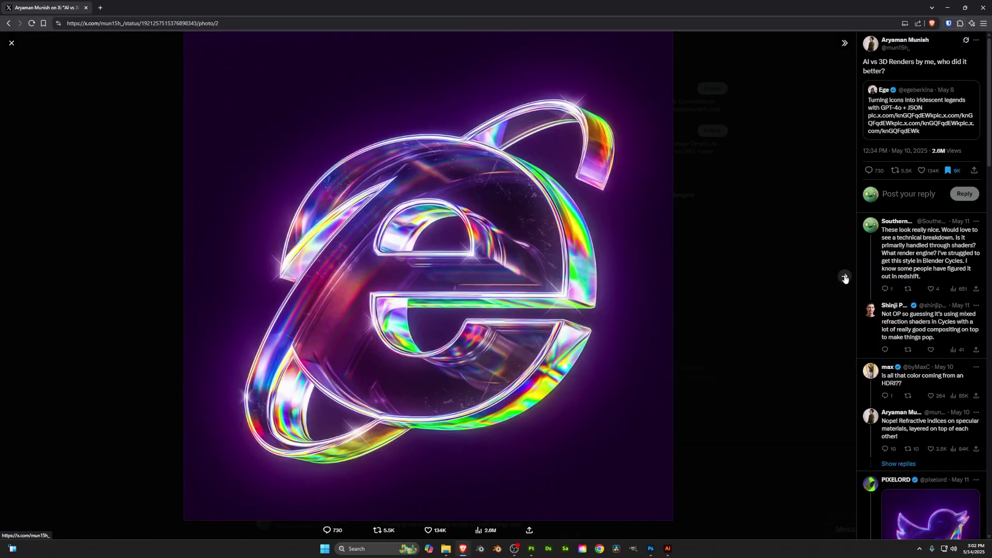
{"action": "left_click", "coordinate": [845, 278]}
{"action": "left_click", "coordinate": [845, 277]}
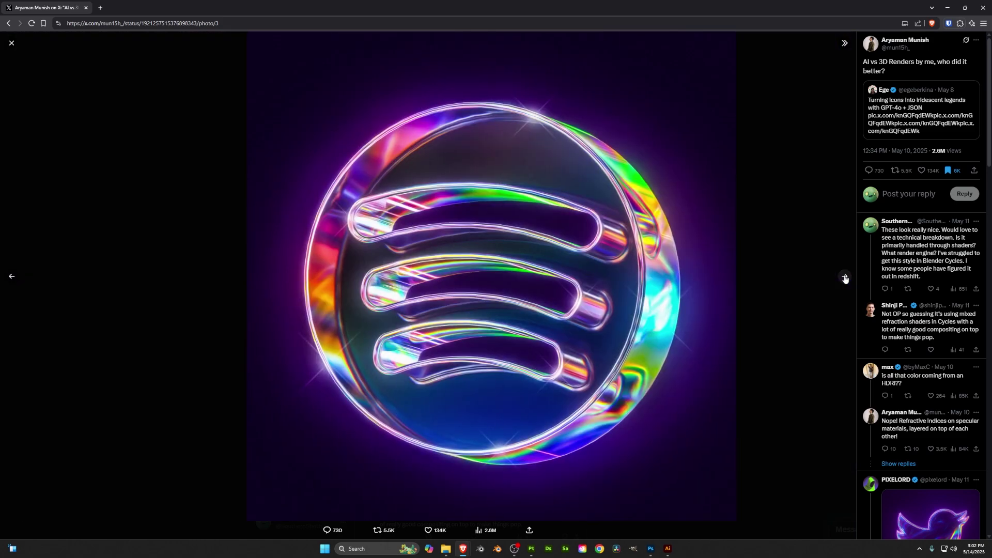
{"action": "left_click", "coordinate": [845, 277]}
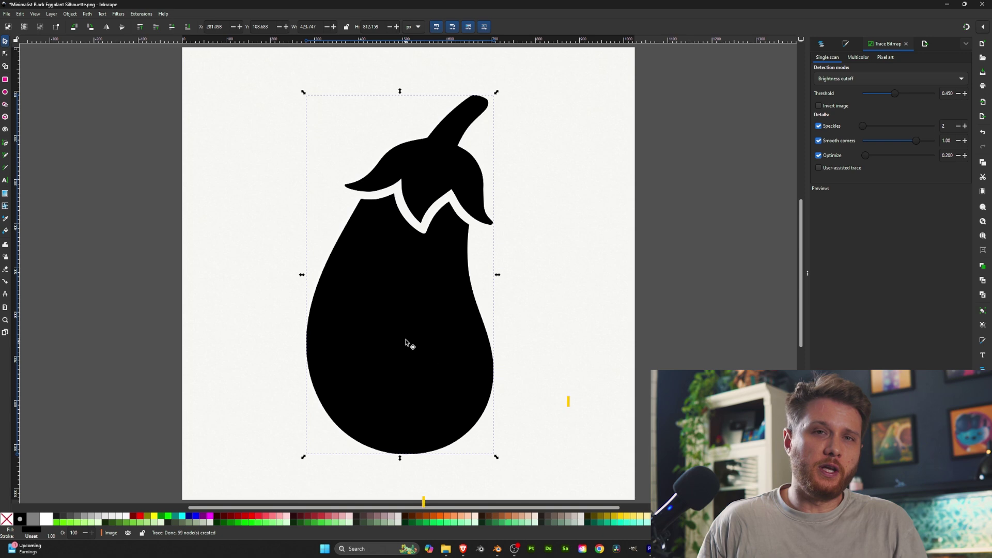
Step: Browse the Abstract_Texture images, then return to the folder holding EggPlant.svg
{"action": "left_click_drag", "start_coordinate": [407, 343], "coordinate": [642, 356]}
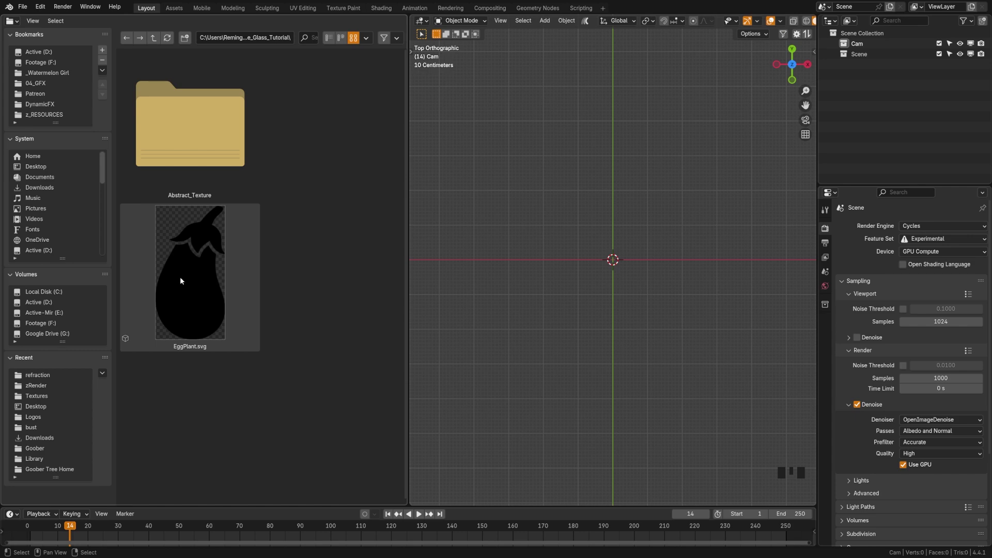
{"action": "double_click", "coordinate": [205, 159]}
{"action": "scroll", "coordinate": [214, 279], "scroll_direction": "down", "scroll_amount": 5}
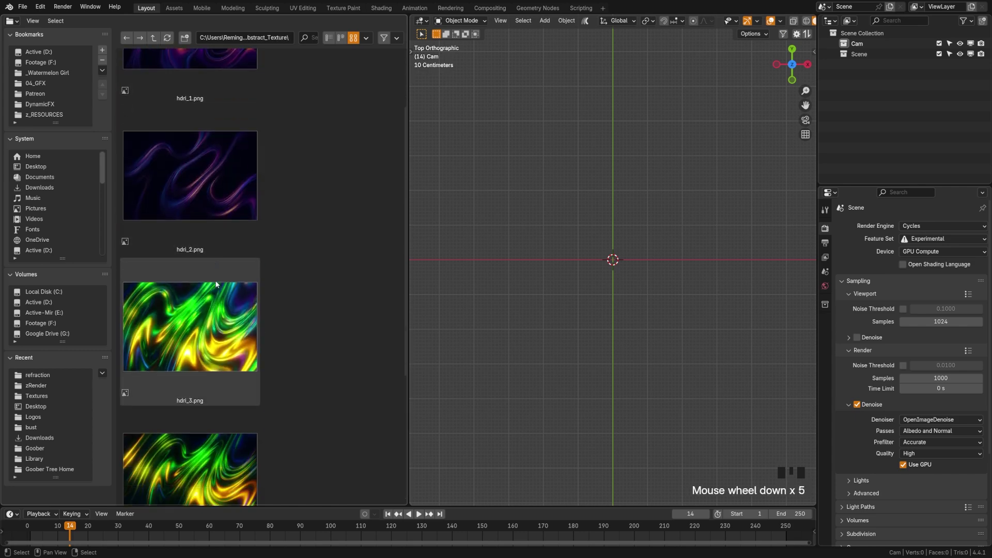
{"action": "scroll", "coordinate": [215, 280], "scroll_direction": "down", "scroll_amount": 6}
{"action": "scroll", "coordinate": [215, 280], "scroll_direction": "down", "scroll_amount": 8}
{"action": "left_click", "coordinate": [128, 38]}
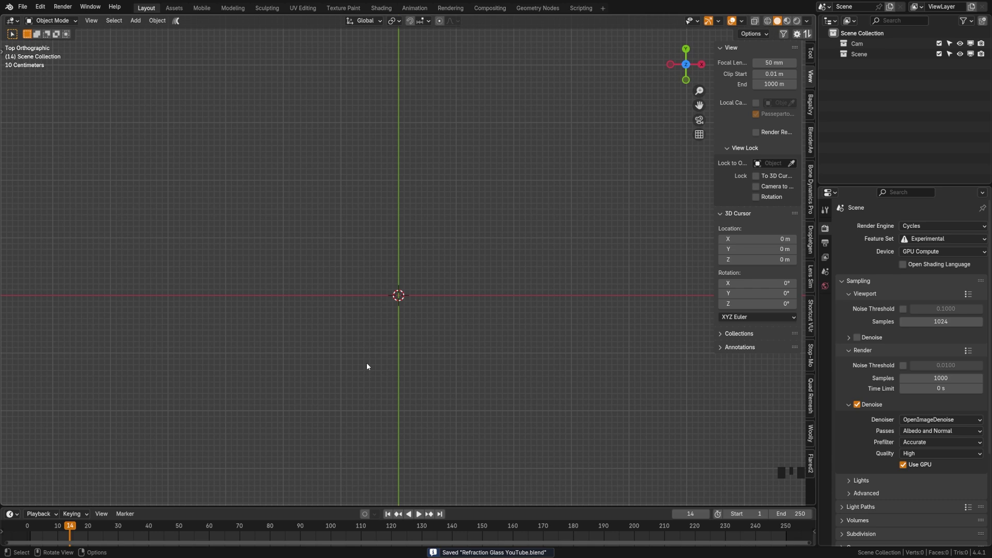
Step: Import EggPlant.svg as a Scalable Vector Graphics file
{"action": "left_click", "coordinate": [23, 7]}
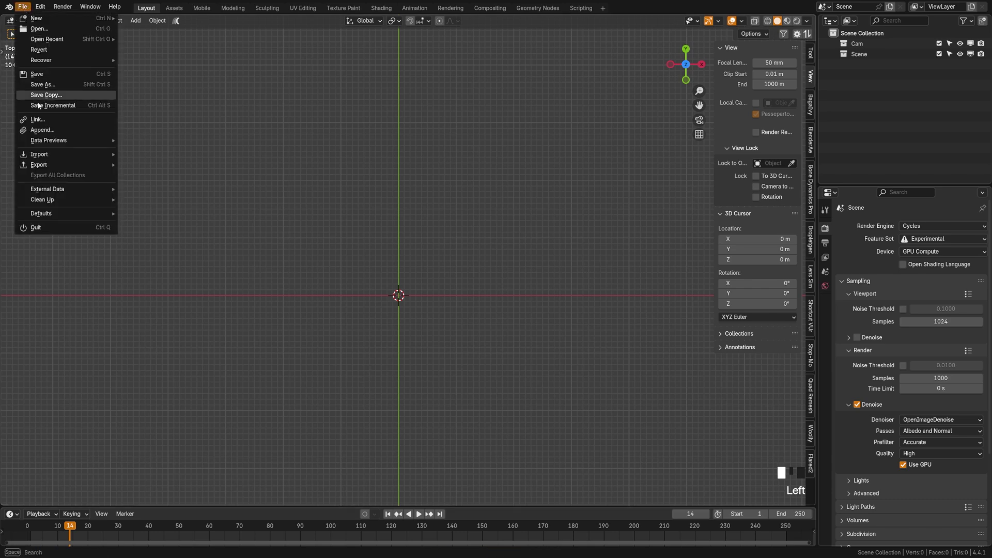
{"action": "mouse_move", "coordinate": [39, 153]}
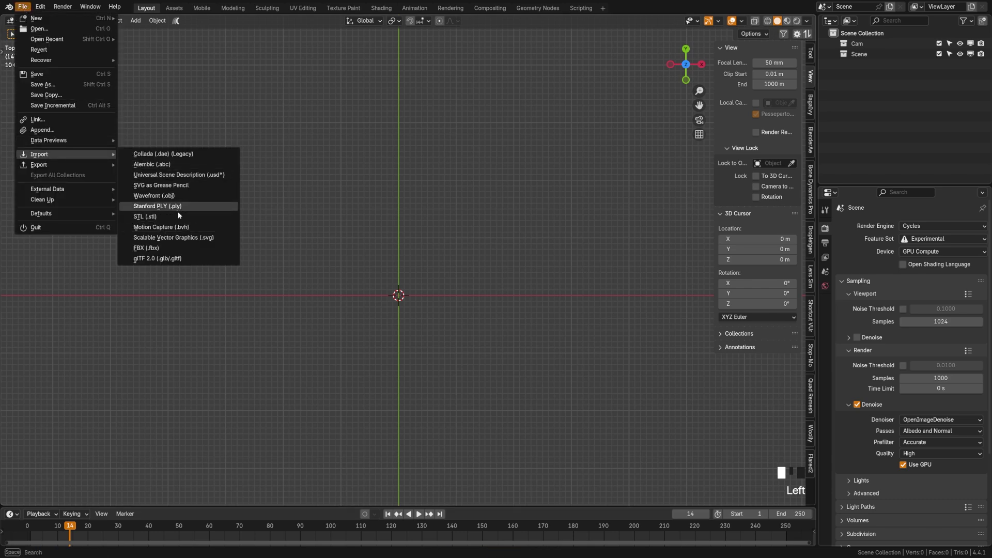
{"action": "left_click", "coordinate": [174, 237]}
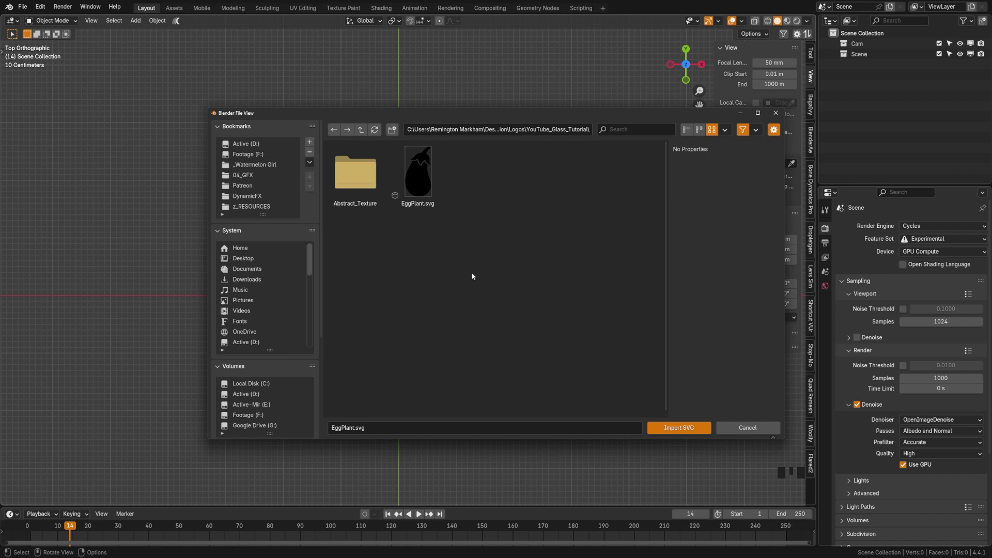
{"action": "double_click", "coordinate": [419, 175]}
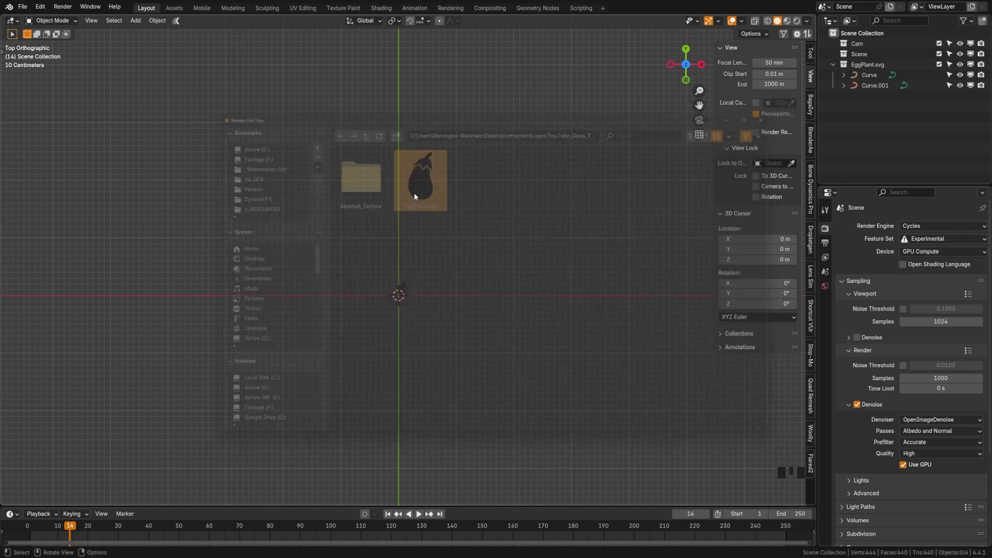
Step: Scale both eggplant curves up by 10 and apply the scale
{"action": "left_click_drag", "start_coordinate": [368, 263], "coordinate": [452, 311]}
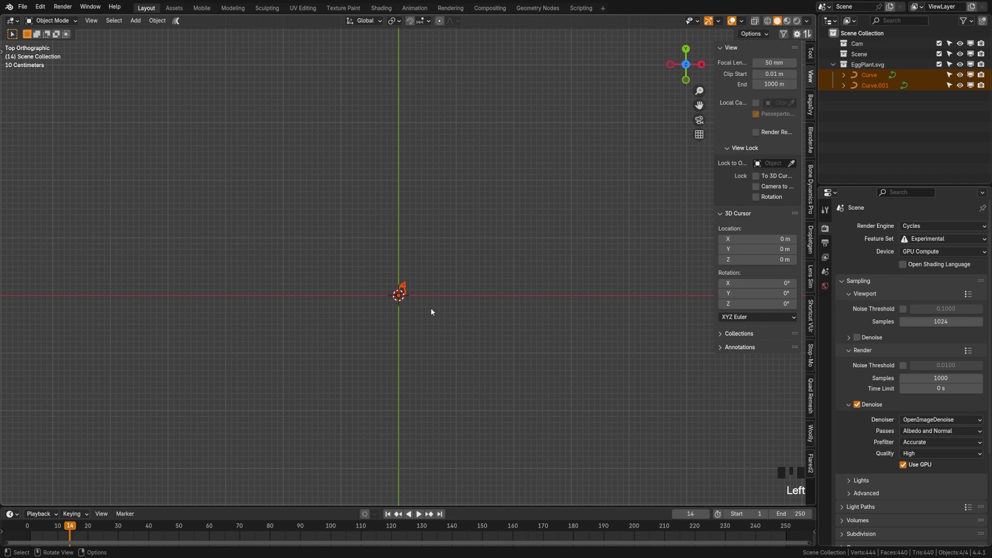
{"action": "type", "text": "s"}
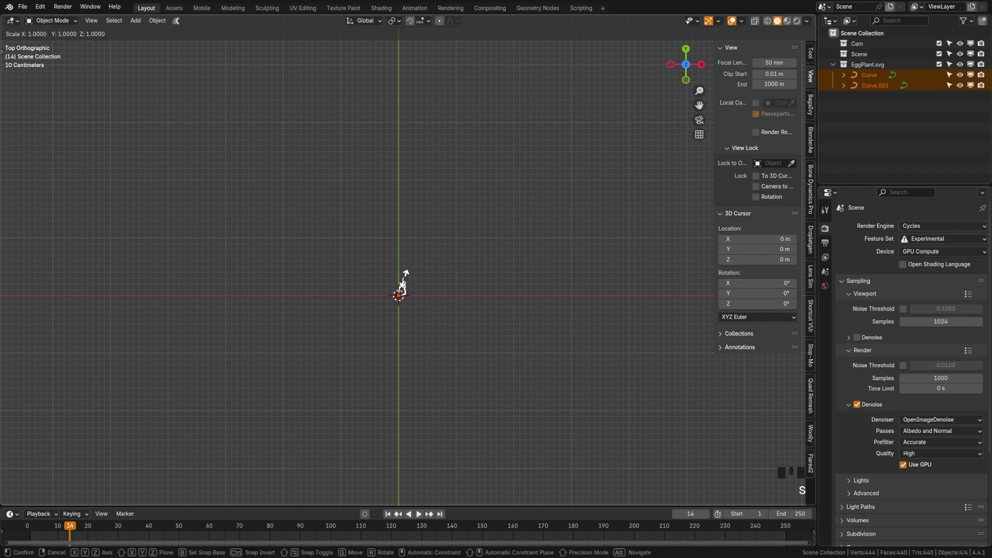
{"action": "type", "text": "10"}
{"action": "left_click", "coordinate": [404, 276]}
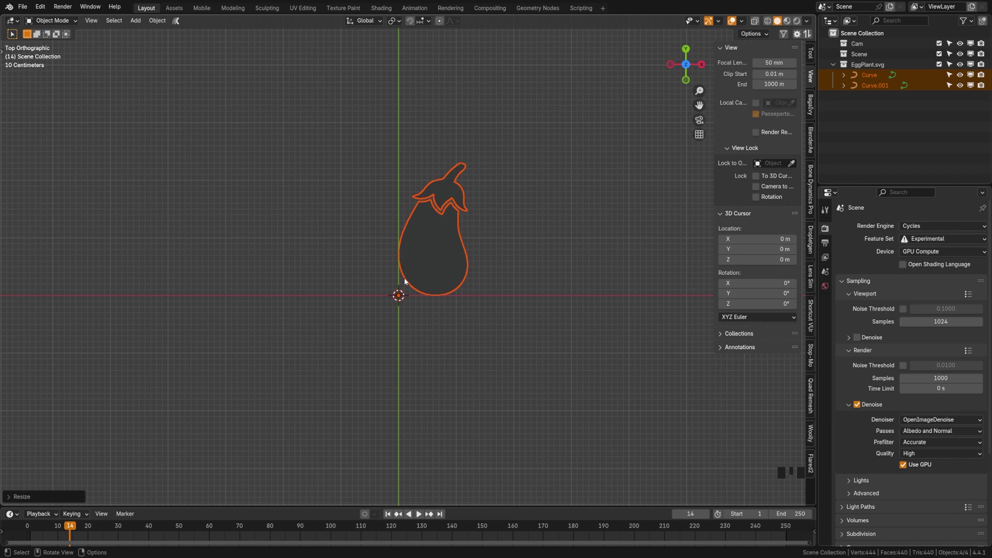
{"action": "key", "text": "ctrl+a"}
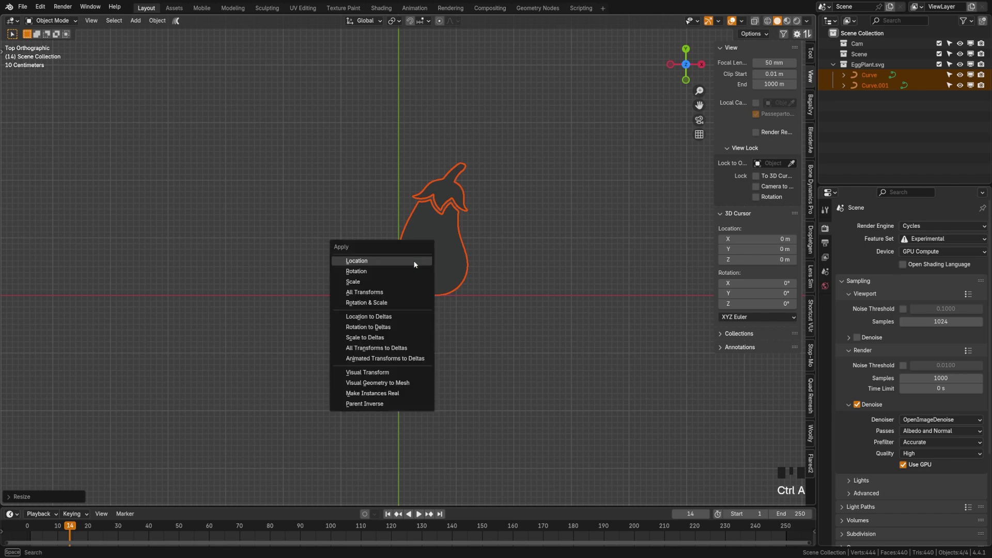
{"action": "left_click", "coordinate": [394, 280]}
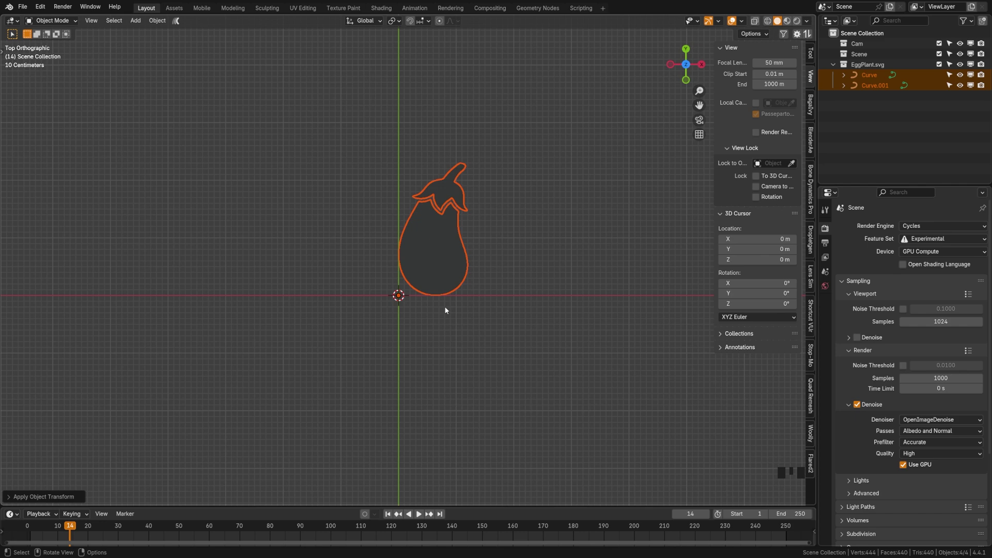
{"action": "key", "text": "Tab"}
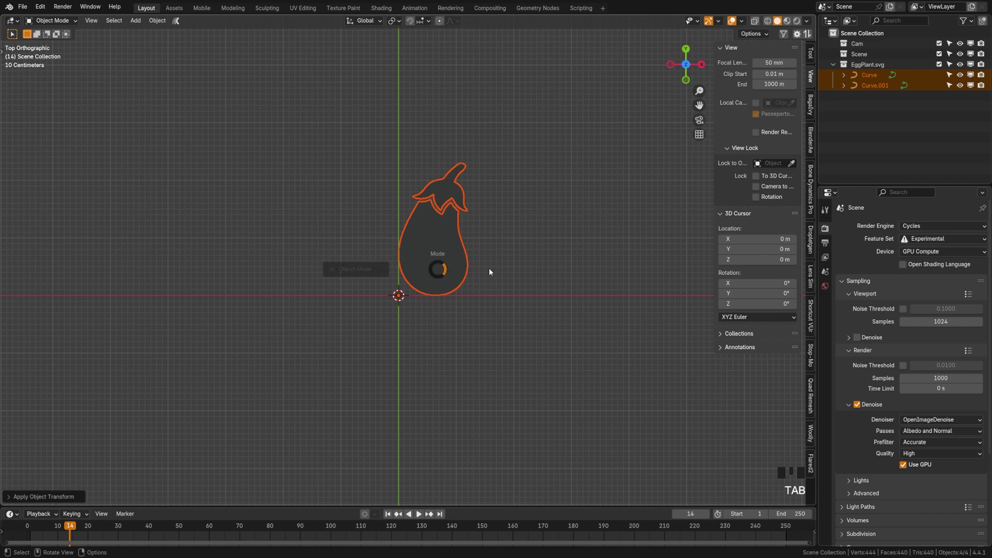
Step: Shift all the curve points along X to center the eggplant over the origin
{"action": "left_click", "coordinate": [410, 198]}
{"action": "left_click", "coordinate": [439, 269], "text": "shift"}
{"action": "key", "text": "Tab"}
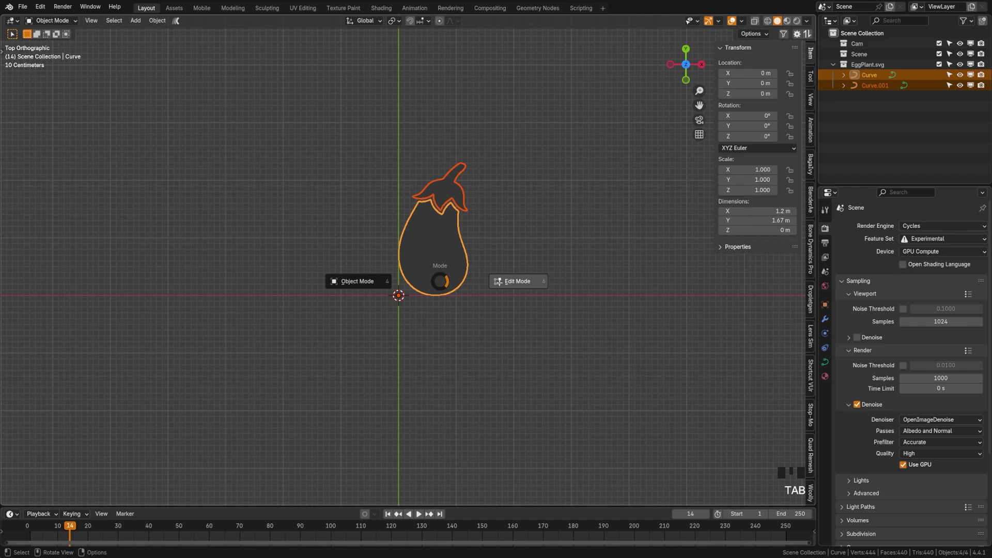
{"action": "left_click", "coordinate": [516, 283]}
{"action": "key", "text": "a"}
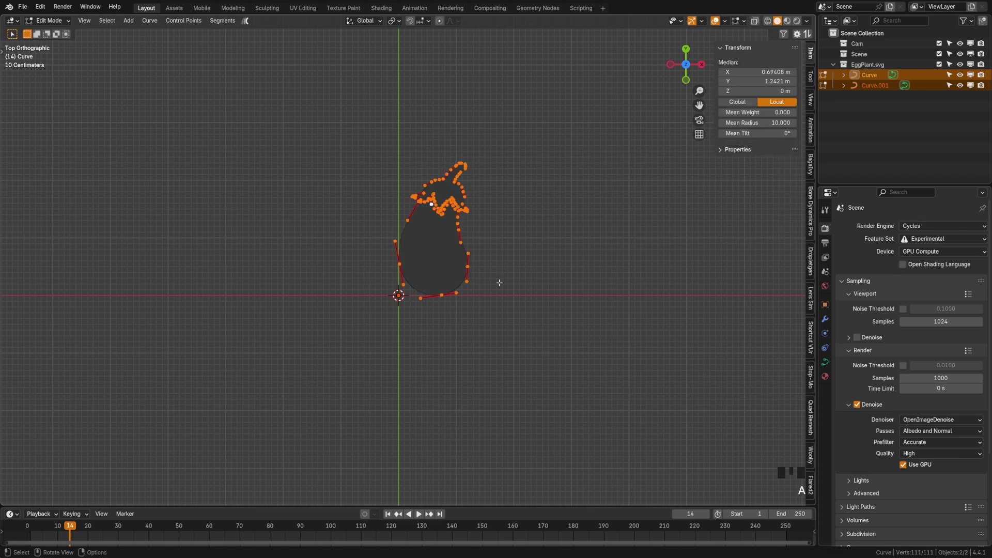
{"action": "key", "text": "g"}
{"action": "key", "text": "x"}
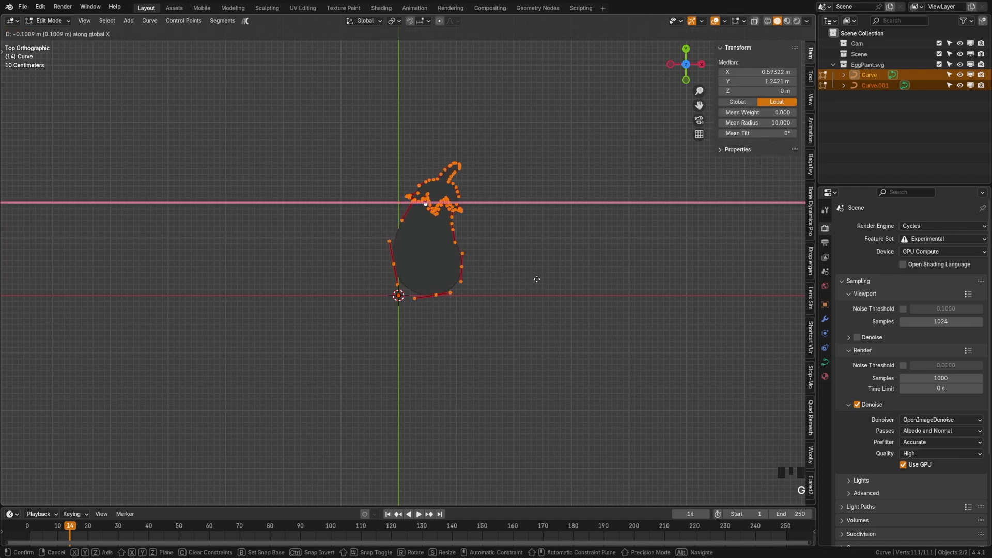
{"action": "left_click", "coordinate": [505, 283]}
{"action": "key", "text": "Tab"}
Step: Join the eggplant stem and body into a single curve object
{"action": "left_click", "coordinate": [443, 218]}
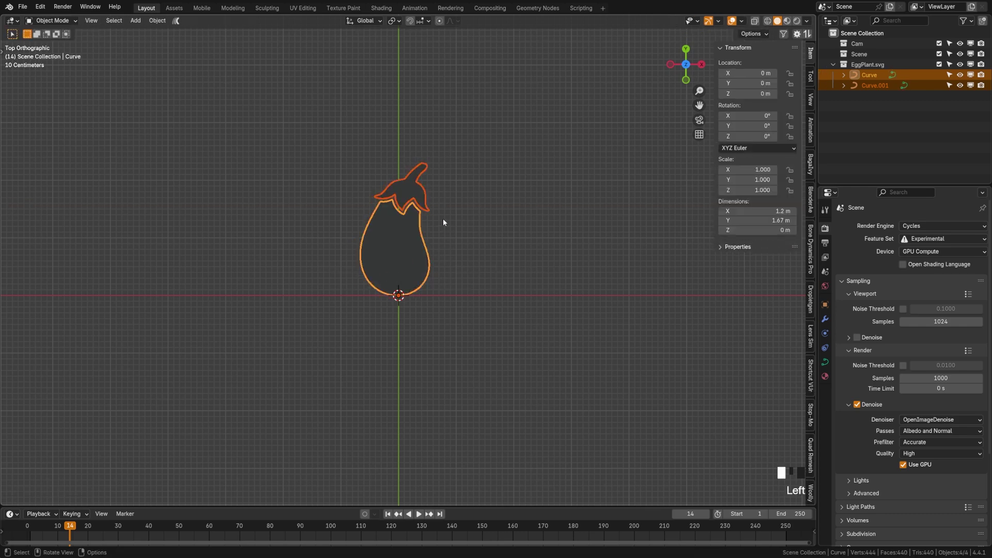
{"action": "left_click", "coordinate": [409, 271]}
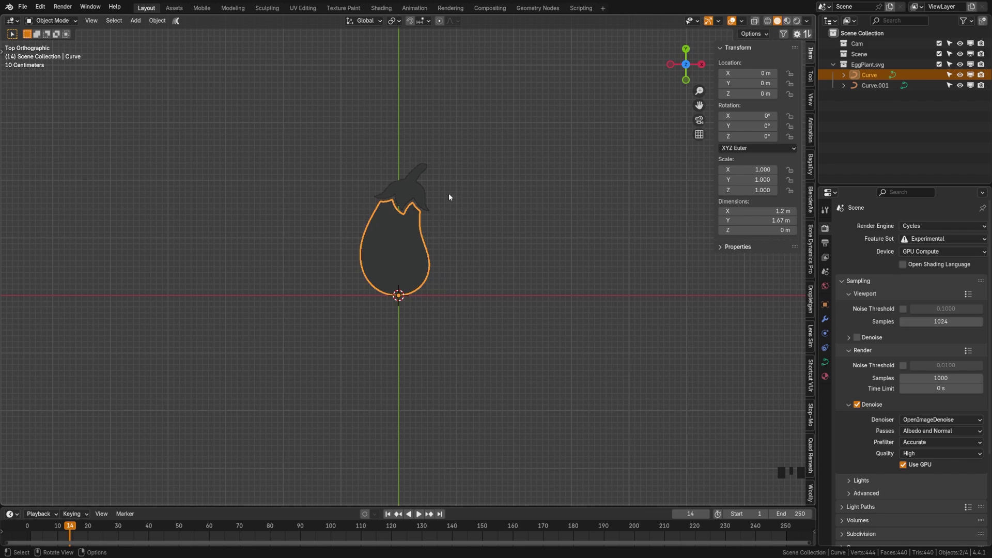
{"action": "left_click", "coordinate": [406, 201]}
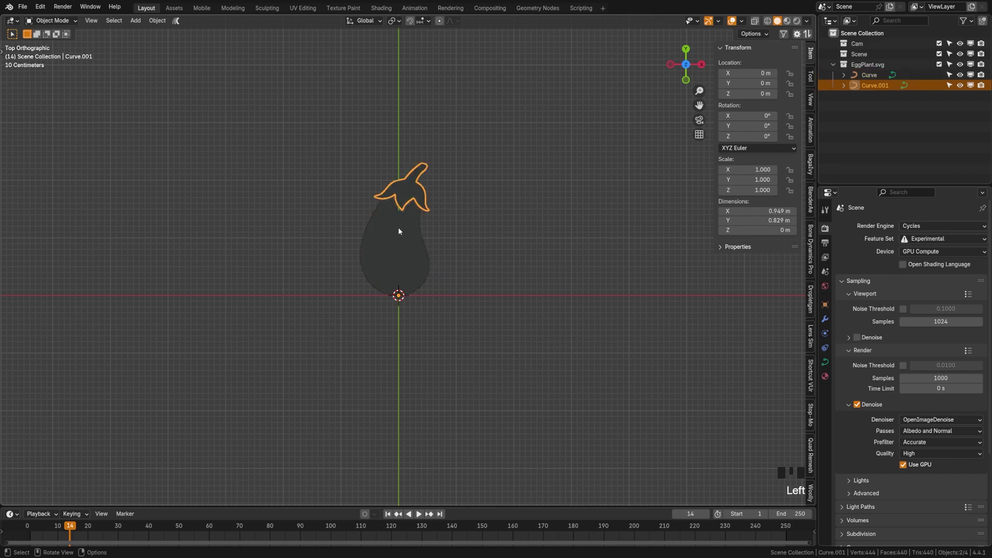
{"action": "left_click", "coordinate": [390, 260], "text": "shift"}
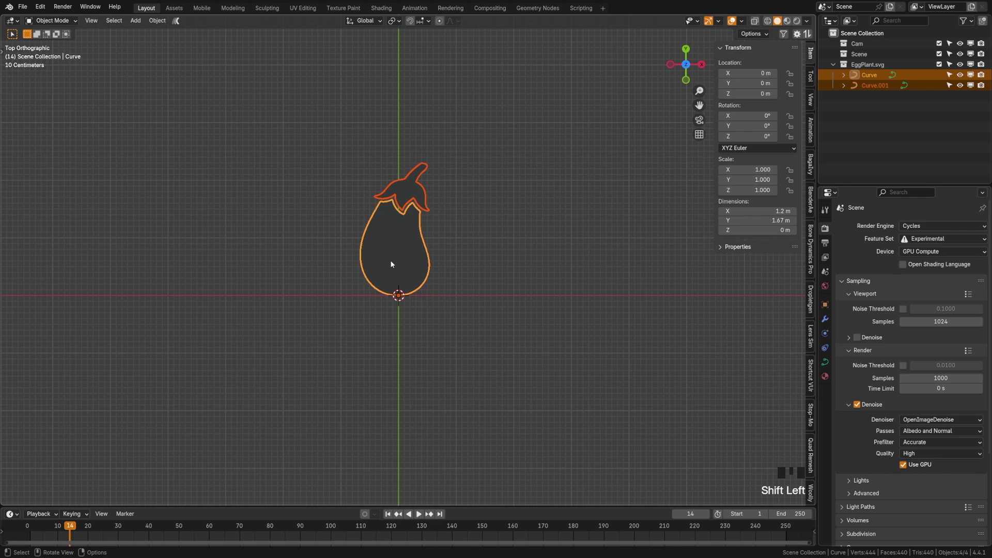
{"action": "key", "text": "ctrl+j"}
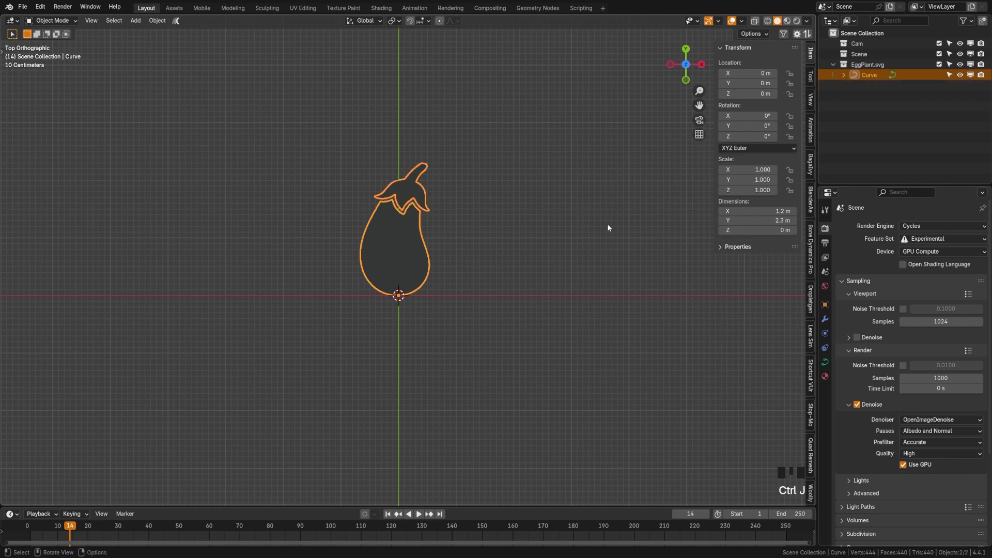
Step: Rename the joined curve to 'Eggplant Logo' in the Outliner
{"action": "left_click", "coordinate": [870, 75]}
{"action": "double_click", "coordinate": [870, 76]}
{"action": "type", "text": "E"}
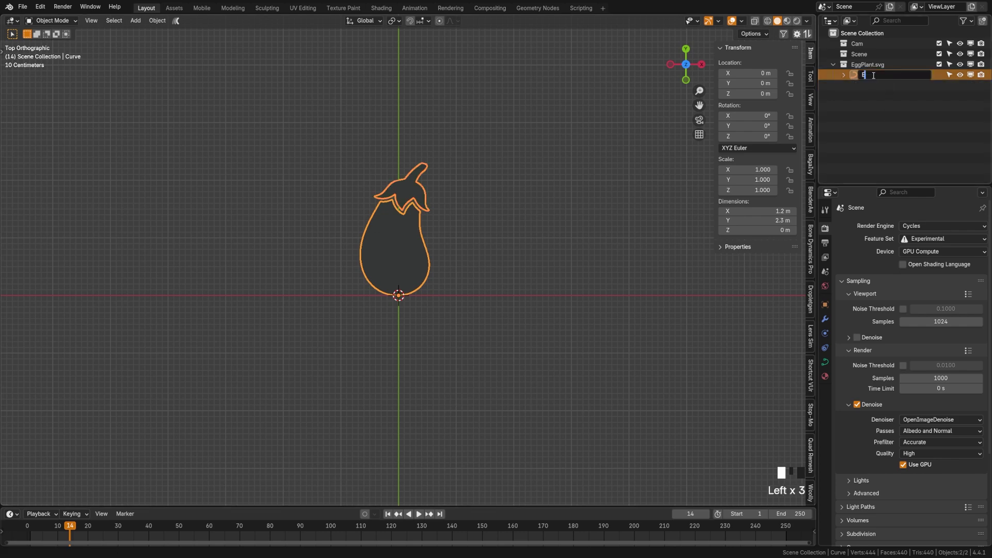
{"action": "type", "text": "ggplant Logo"}
{"action": "key", "text": "Return"}
{"action": "mouse_move", "coordinate": [434, 249]}
{"action": "middle_mouse_down"}
{"action": "mouse_move", "coordinate": [397, 221]}
{"action": "mouse_move", "coordinate": [419, 325]}
{"action": "middle_mouse_up"}
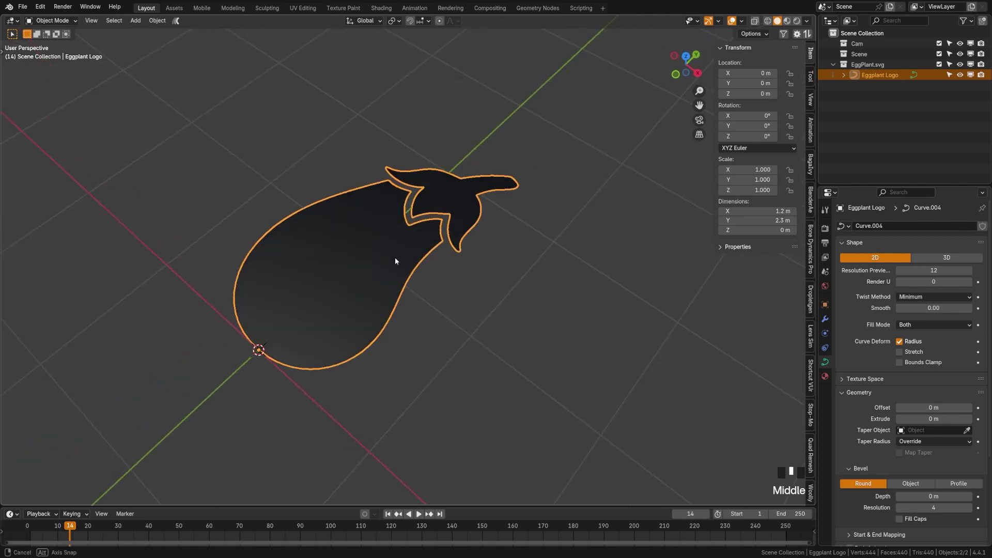
Step: Replace the imported SVG material with a new Principled BSDF material
{"action": "left_click", "coordinate": [825, 375]}
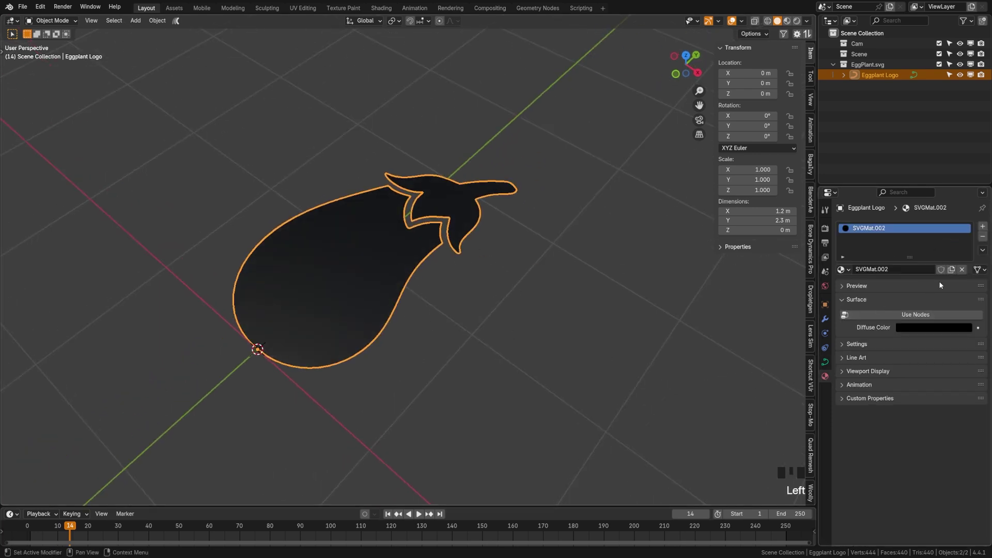
{"action": "left_click", "coordinate": [982, 236]}
{"action": "left_click", "coordinate": [915, 269]}
{"action": "double_click", "coordinate": [888, 269]}
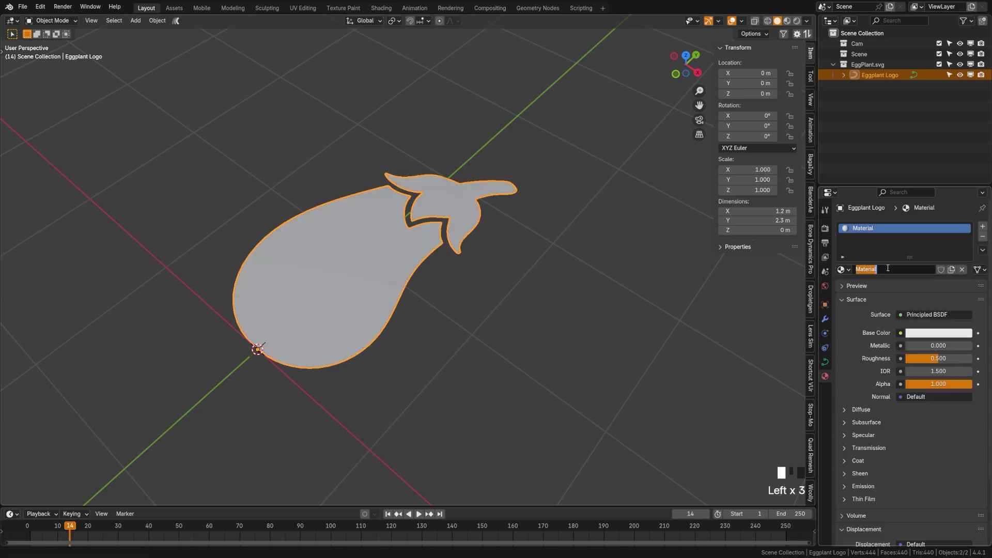
{"action": "type", "text": "RGB "}
{"action": "type", "text": "low"}
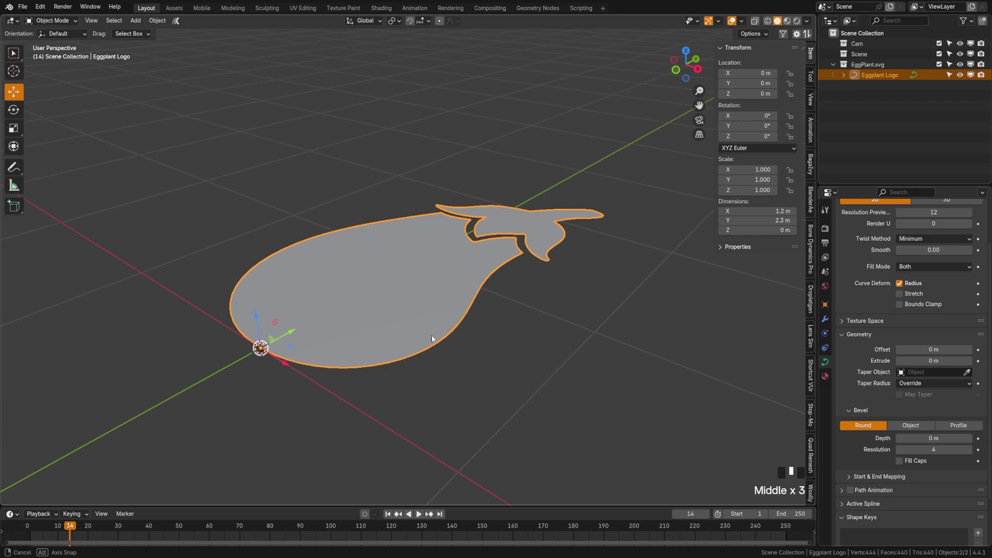
Step: Set the curve's Extrude to 0.02 m
{"action": "middle_click_drag", "start_coordinate": [543, 364], "coordinate": [578, 381]}
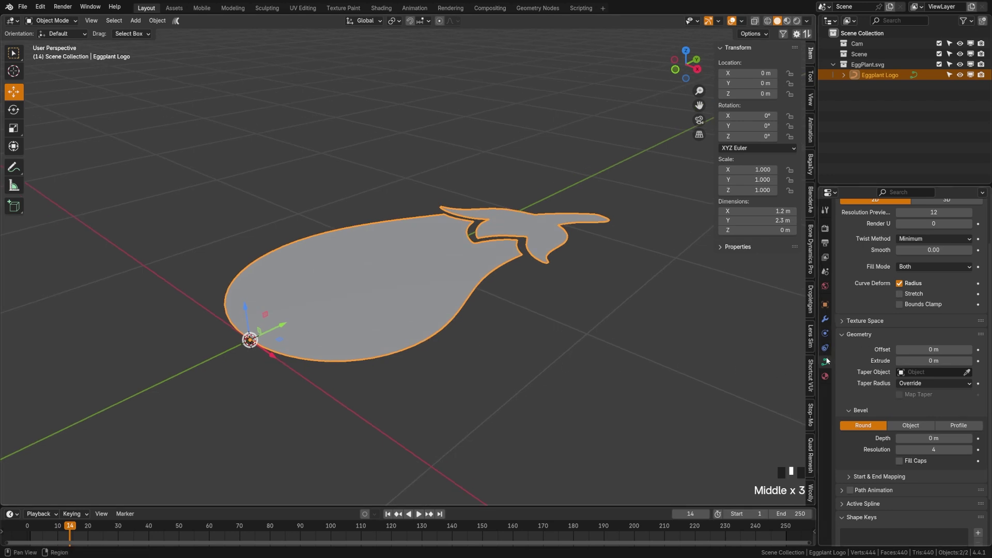
{"action": "left_click", "coordinate": [933, 361]}
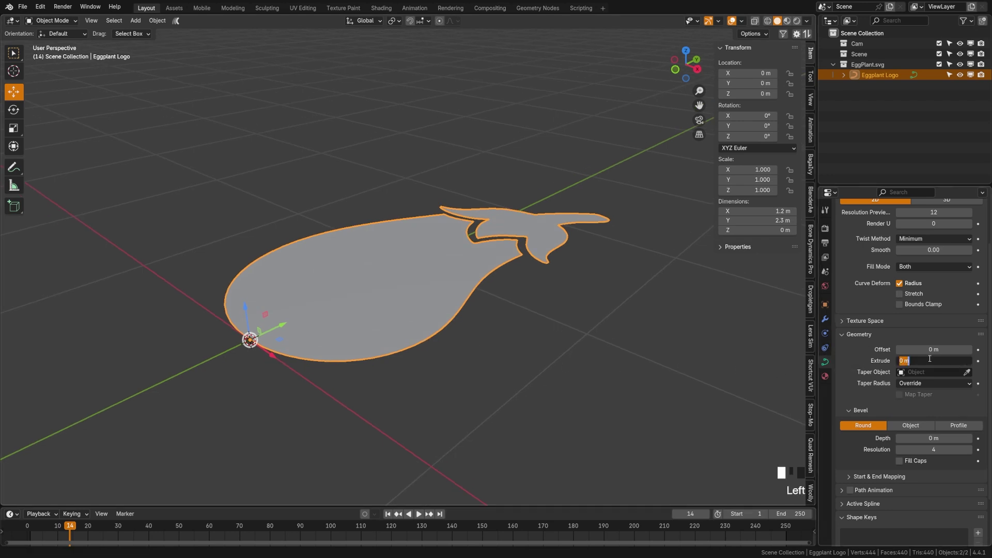
{"action": "type", "text": ".00"}
{"action": "type", "text": "2"}
{"action": "key", "text": "BackSpace"}
{"action": "key", "text": "Return"}
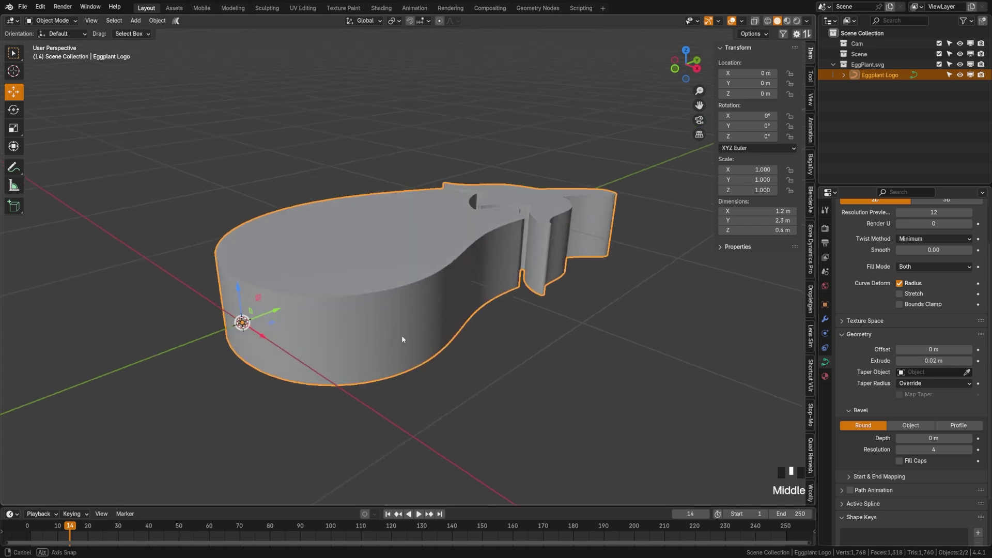
Step: Set the Bevel Depth to 0.0025 m for softly rounded edges
{"action": "middle_click_drag", "start_coordinate": [401, 336], "coordinate": [581, 413]}
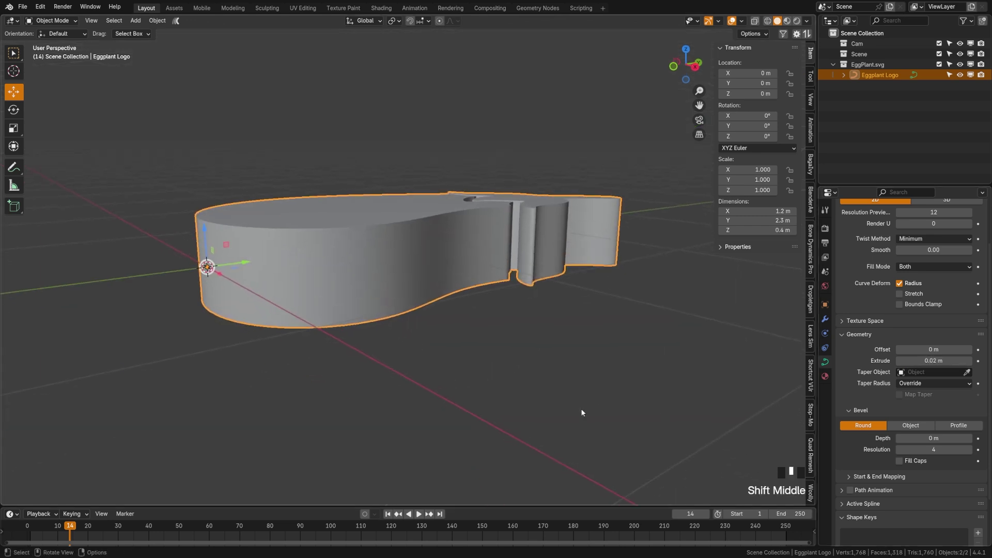
{"action": "left_click_drag", "start_coordinate": [924, 439], "coordinate": [954, 438]}
{"action": "left_click", "coordinate": [925, 438]}
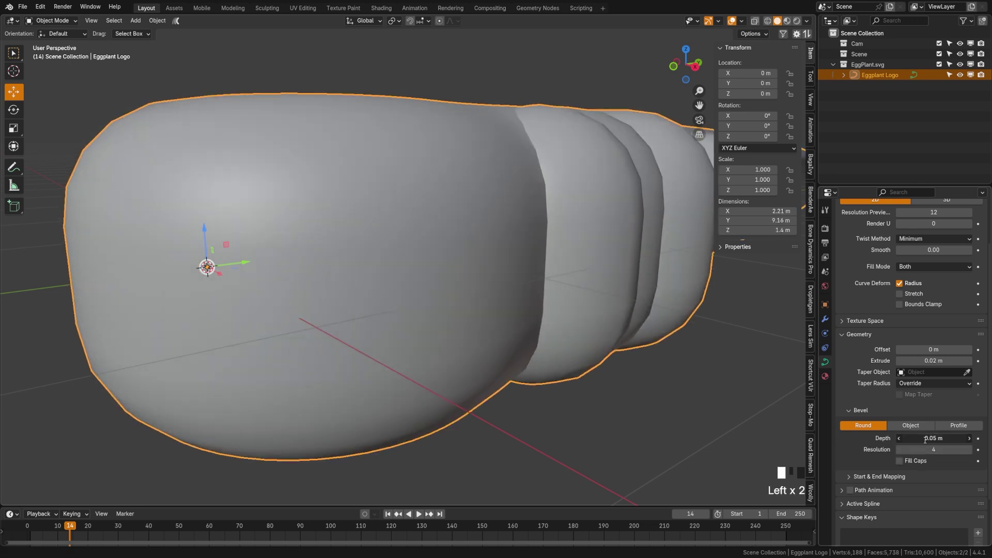
{"action": "type", "text": ".0"}
{"action": "type", "text": "05"}
{"action": "key", "text": "Return"}
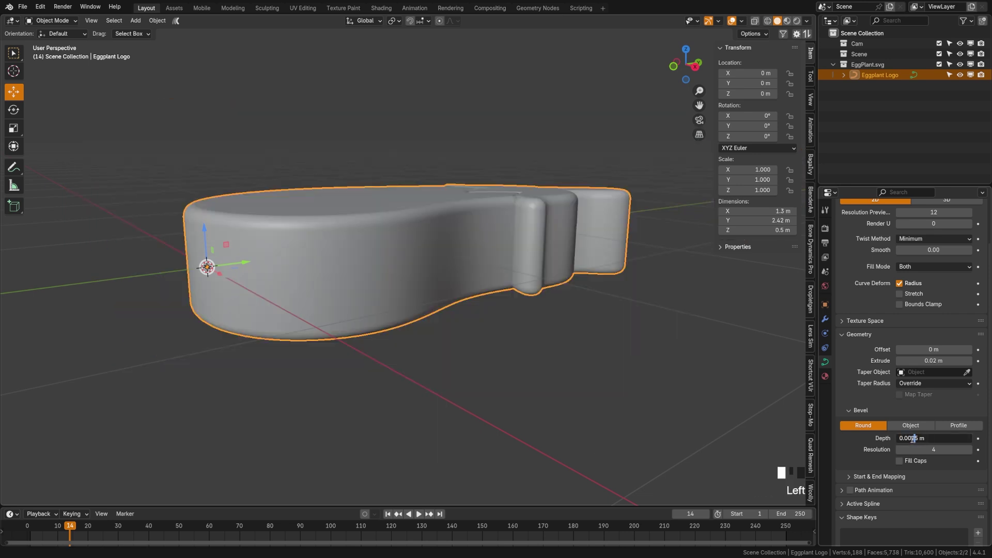
{"action": "left_click_drag", "start_coordinate": [927, 439], "coordinate": [909, 439]}
Step: Switch to wireframe shading and view the logo from the top
{"action": "mouse_move", "coordinate": [545, 328]}
{"action": "middle_mouse_down"}
{"action": "mouse_move", "coordinate": [482, 338]}
{"action": "mouse_move", "coordinate": [465, 310]}
{"action": "mouse_move", "coordinate": [453, 372]}
{"action": "mouse_move", "coordinate": [433, 337]}
{"action": "middle_mouse_up"}
{"action": "key", "text": "shift+z"}
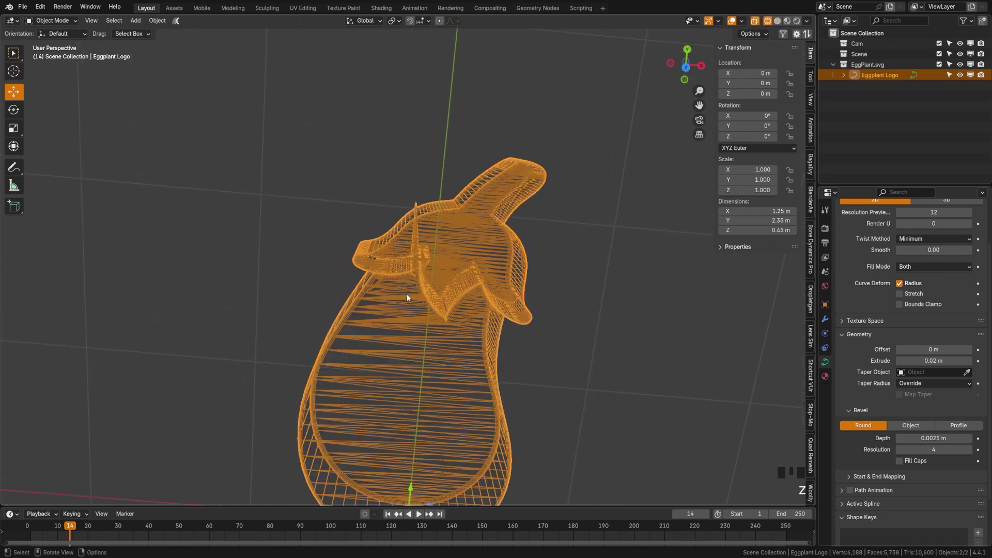
{"action": "middle_click_drag", "start_coordinate": [407, 293], "coordinate": [426, 238]}
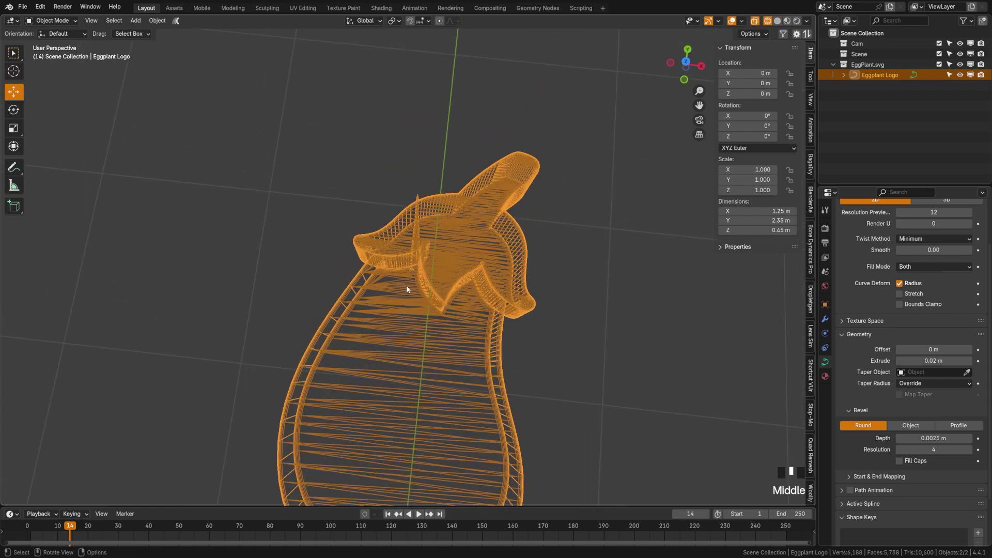
{"action": "key", "text": "KP_7"}
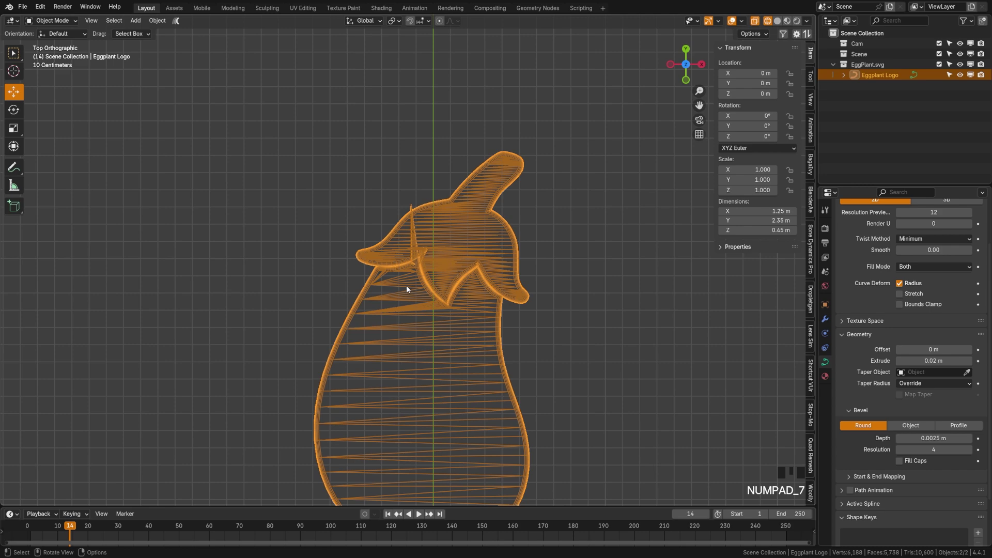
{"action": "scroll", "coordinate": [412, 289], "scroll_direction": "up", "scroll_amount": 7}
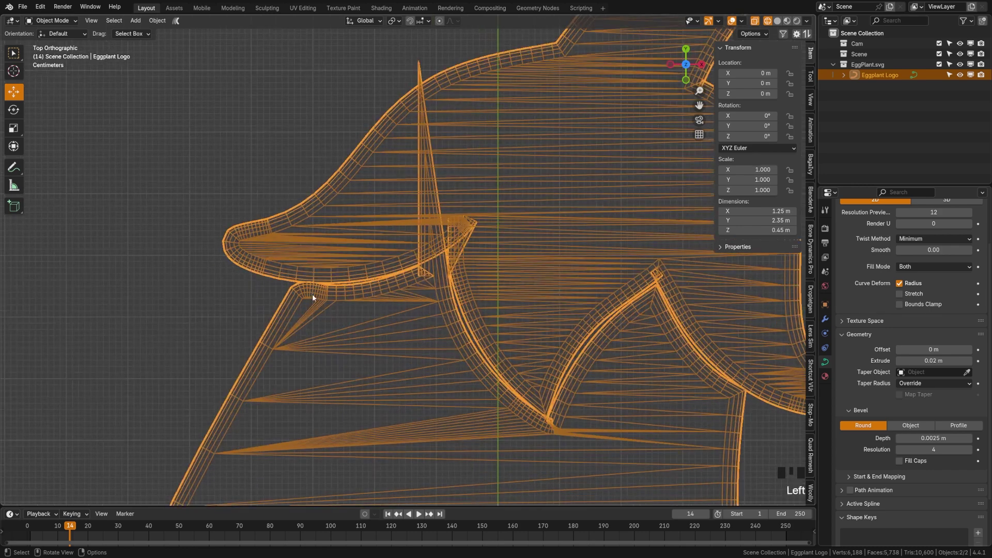
Step: Enter curve Edit Mode and select the stray point near the leaf
{"action": "key", "text": "Tab"}
{"action": "left_click", "coordinate": [463, 308]}
{"action": "middle_click_drag", "start_coordinate": [463, 308], "coordinate": [404, 294], "text": "shift"}
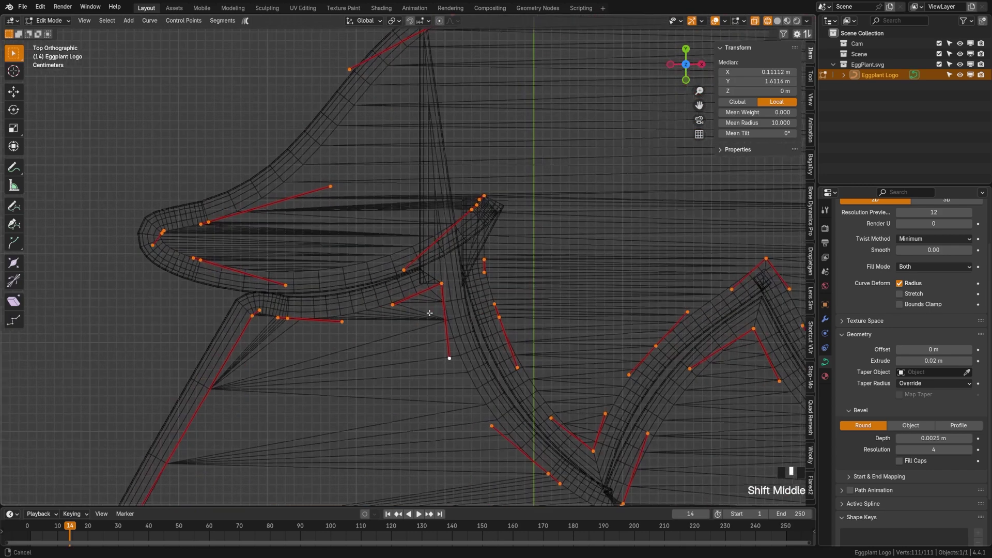
{"action": "left_click", "coordinate": [404, 294]}
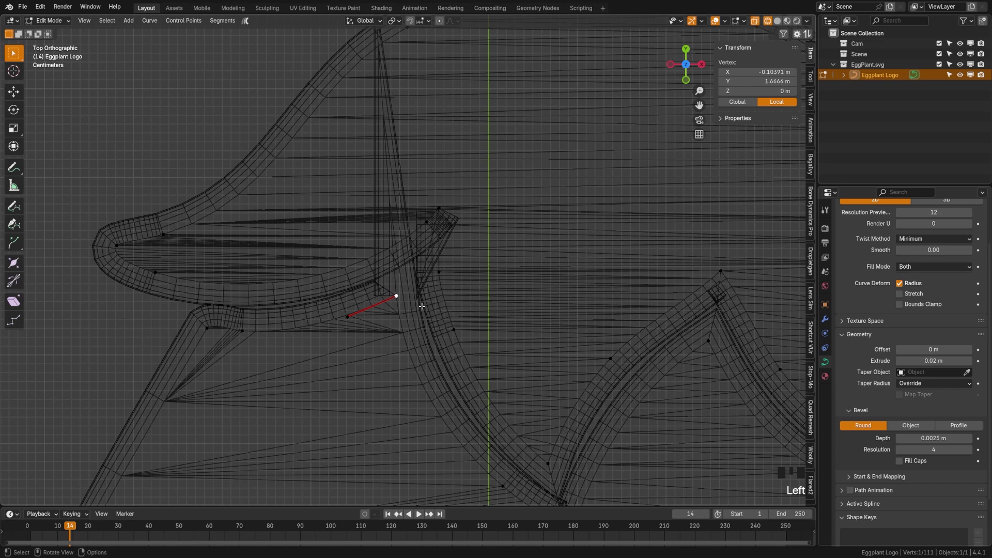
{"action": "key", "text": "g"}
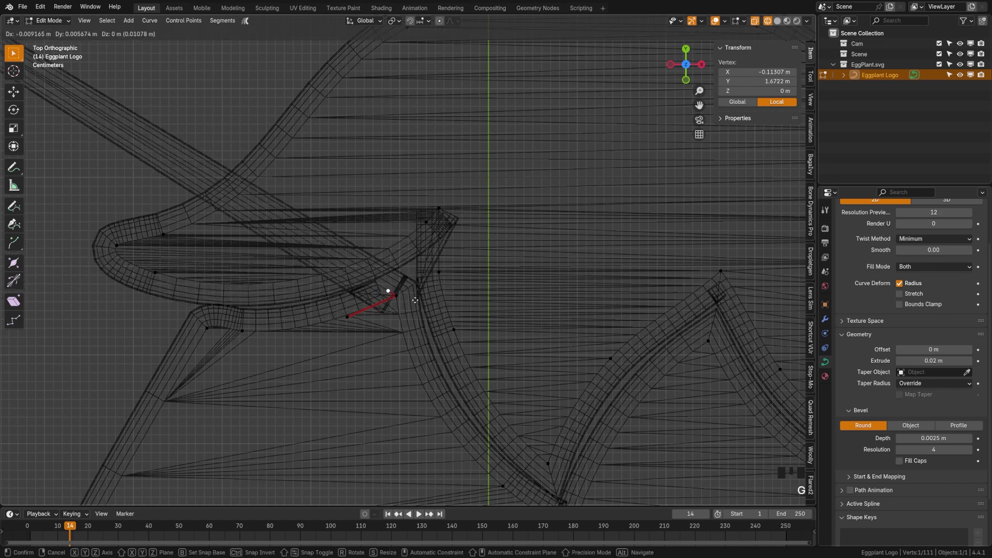
{"action": "right_click", "coordinate": [465, 316]}
Step: Delete the stray control point from the leaf outline
{"action": "left_click", "coordinate": [395, 297], "text": "shift"}
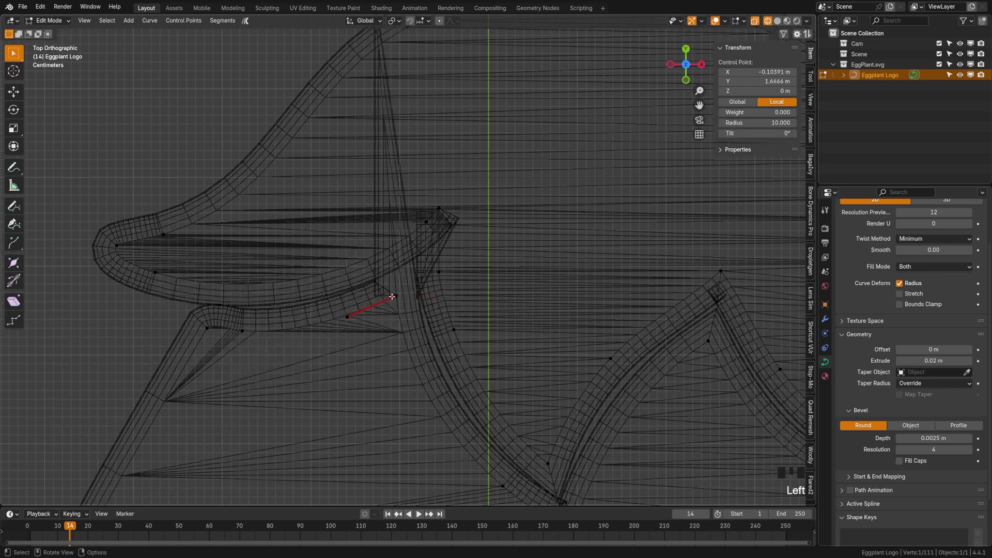
{"action": "key", "text": "e"}
{"action": "left_click", "coordinate": [394, 302]}
{"action": "key", "text": "ctrl+z"}
{"action": "key", "text": "g"}
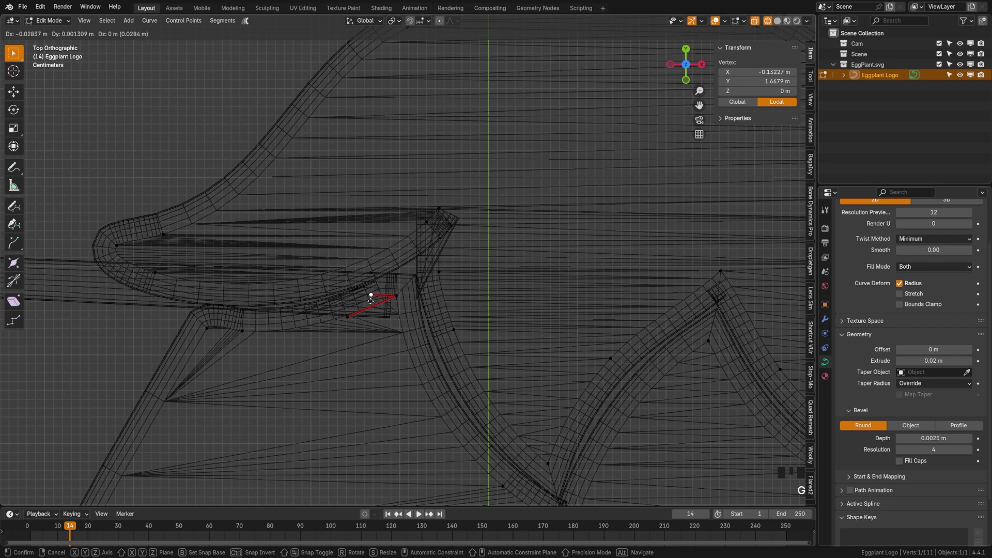
{"action": "left_click", "coordinate": [452, 290]}
{"action": "key", "text": "x"}
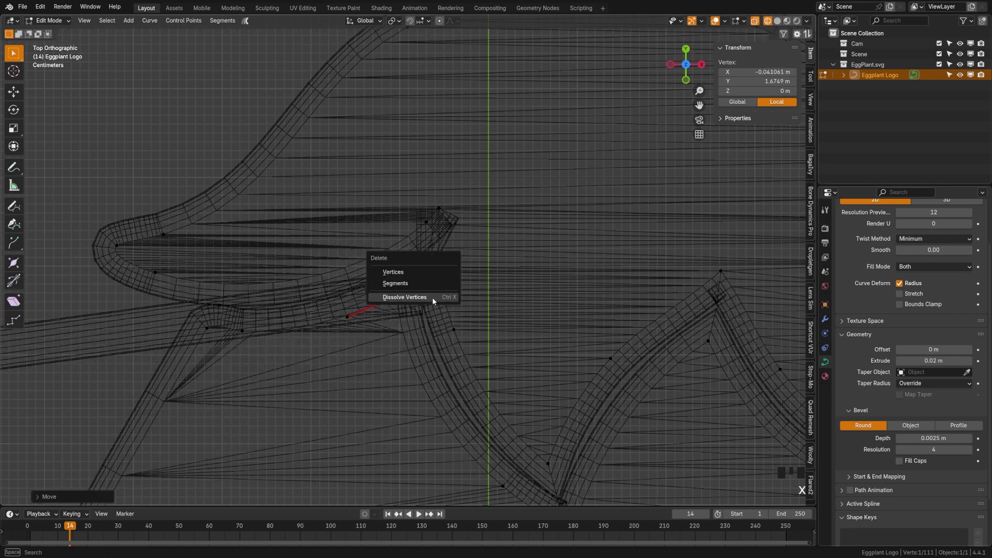
{"action": "left_click", "coordinate": [392, 264]}
Step: Return to solid shading, raise the whole leaf outline slightly, and exit Edit Mode
{"action": "key", "text": "z"}
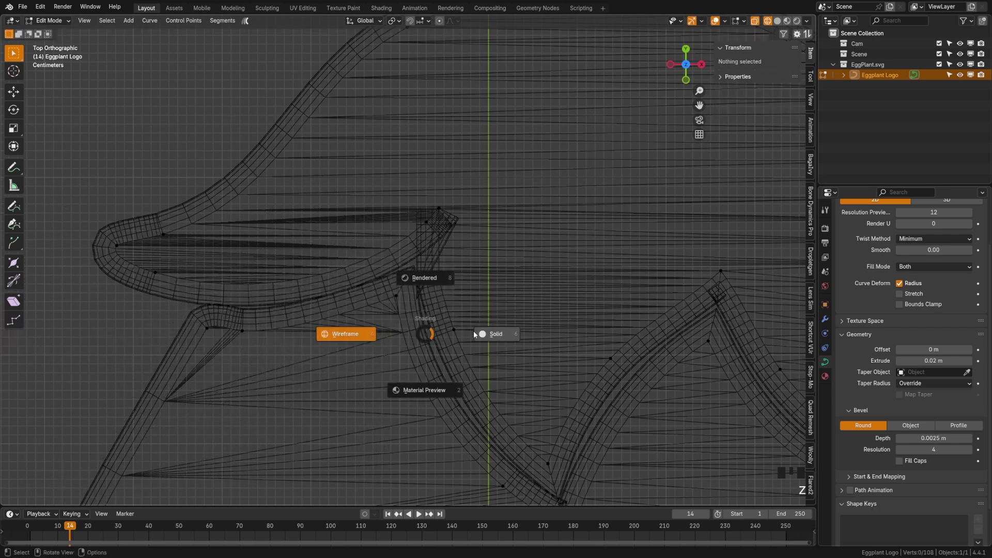
{"action": "left_click", "coordinate": [474, 331]}
{"action": "scroll", "coordinate": [473, 330], "scroll_direction": "down", "scroll_amount": 2}
{"action": "scroll", "coordinate": [466, 334], "scroll_direction": "down", "scroll_amount": 3}
{"action": "middle_click_drag", "start_coordinate": [466, 334], "coordinate": [435, 343], "text": "shift"}
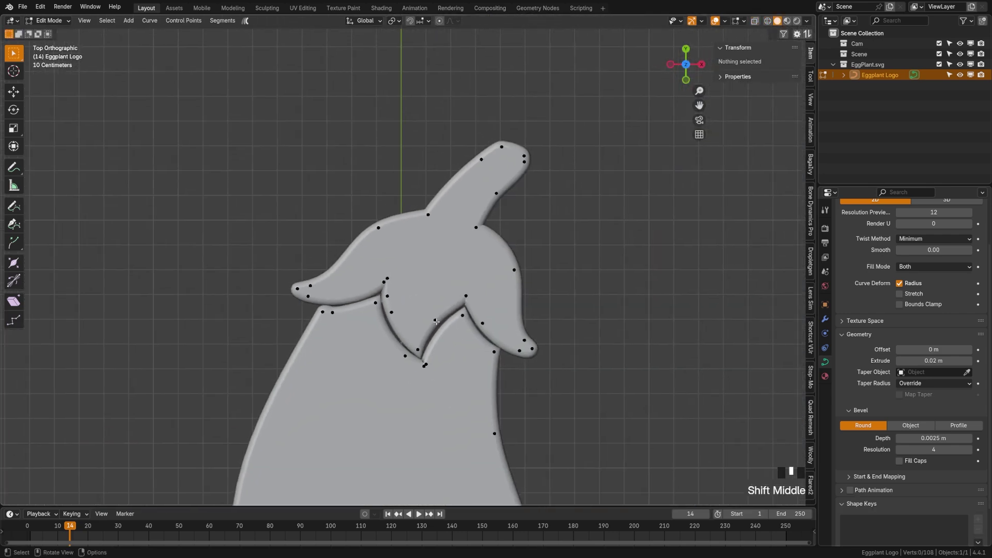
{"action": "key", "text": "l"}
{"action": "key", "text": "g"}
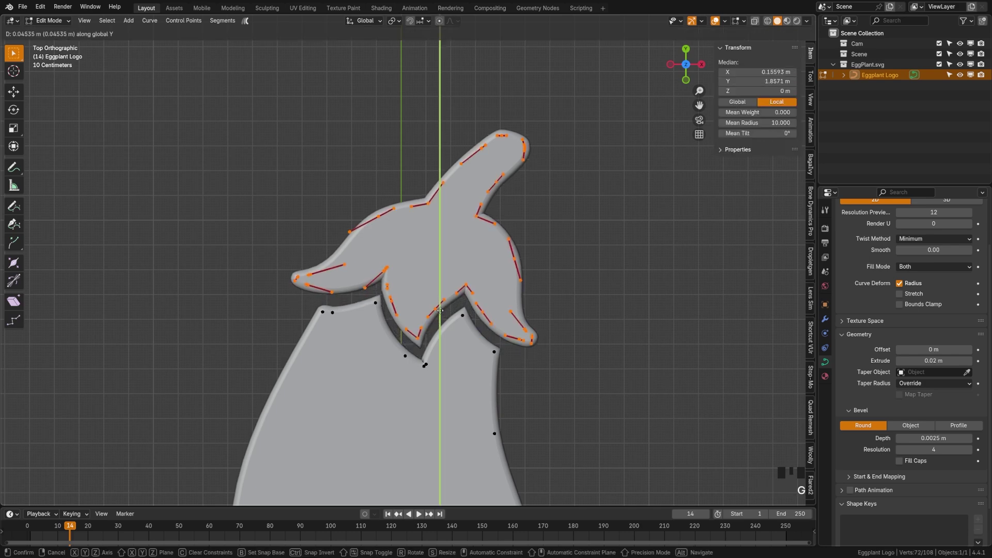
{"action": "left_click", "coordinate": [436, 314]}
{"action": "key", "text": "alt+a"}
{"action": "scroll", "coordinate": [437, 314], "scroll_direction": "down", "scroll_amount": 3}
{"action": "scroll", "coordinate": [436, 314], "scroll_direction": "down", "scroll_amount": 3}
{"action": "key", "text": "Tab"}
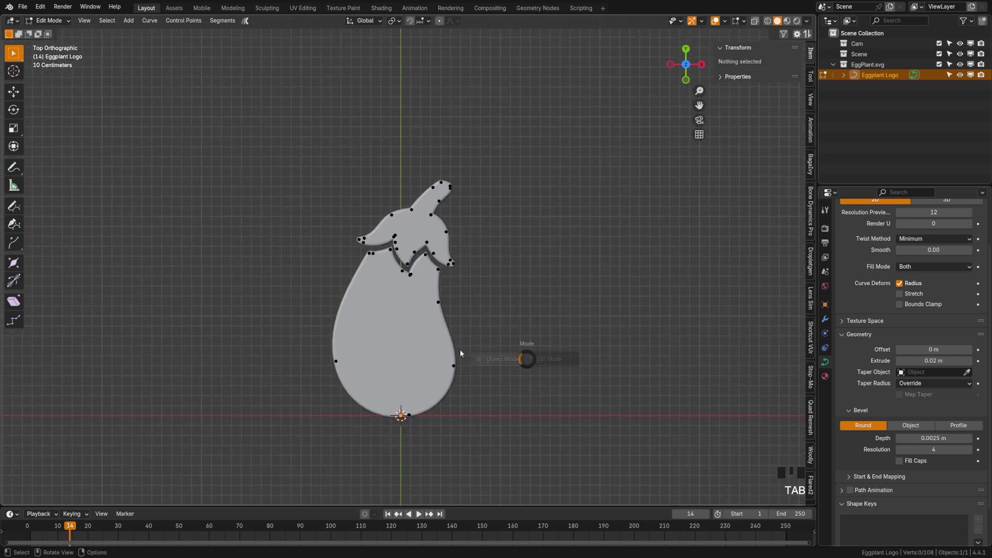
{"action": "middle_click_drag", "start_coordinate": [460, 350], "coordinate": [388, 303]}
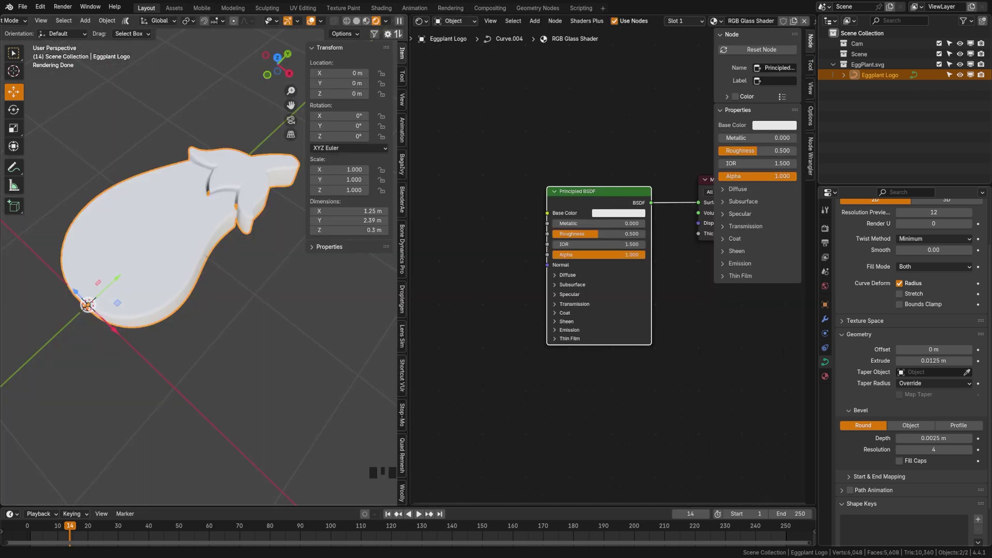
Step: Hide the node sidebar and move the Principled BSDF node up and left
{"action": "key", "text": "n"}
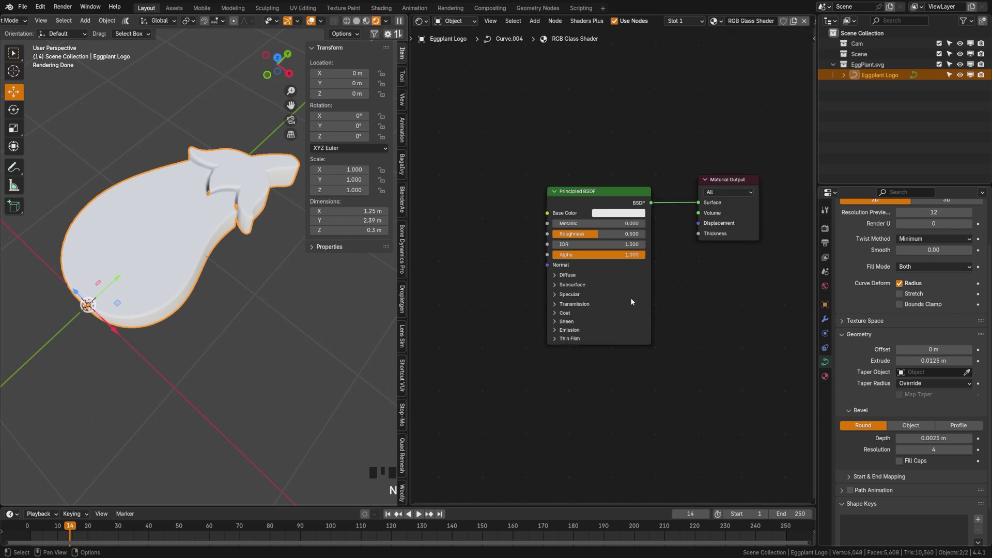
{"action": "middle_click_drag", "start_coordinate": [631, 301], "coordinate": [667, 300]}
{"action": "mouse_move", "coordinate": [612, 192]}
{"action": "left_mouse_down"}
{"action": "mouse_move", "coordinate": [574, 136]}
{"action": "mouse_move", "coordinate": [563, 141]}
{"action": "left_mouse_up"}
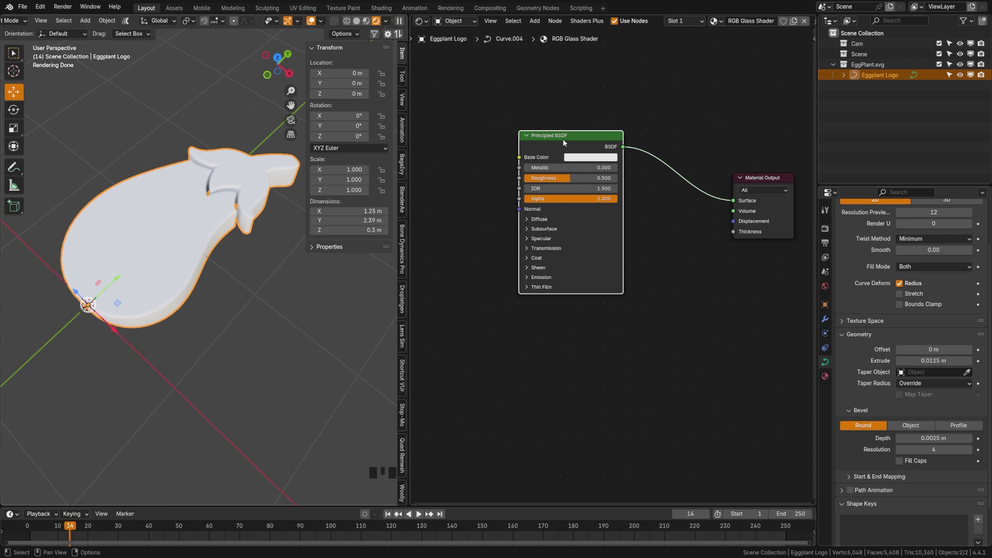
{"action": "left_click_drag", "start_coordinate": [563, 139], "coordinate": [534, 122]}
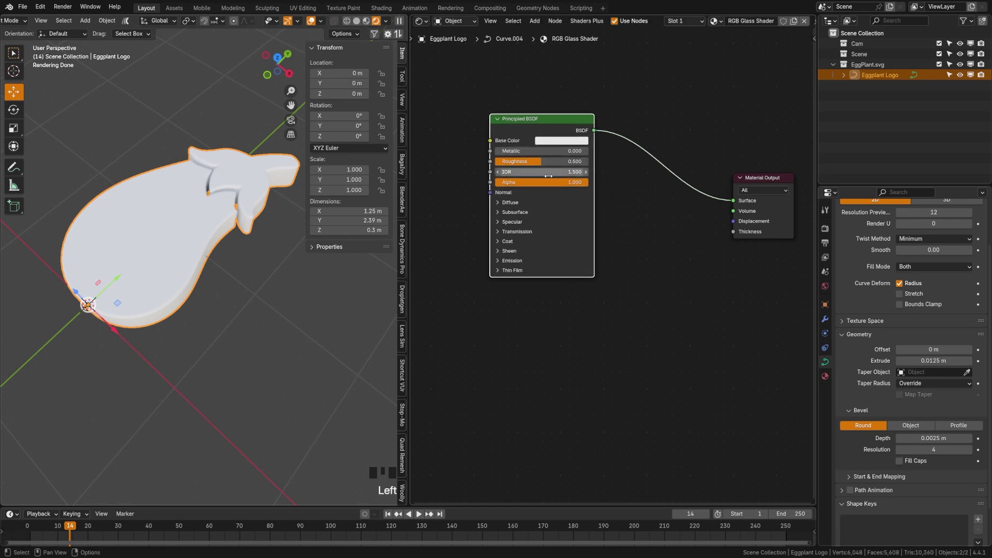
{"action": "middle_click_drag", "start_coordinate": [585, 181], "coordinate": [593, 165]}
Step: Duplicate the Principled BSDF twice, stacking three shader nodes vertically
{"action": "left_click", "coordinate": [541, 107]}
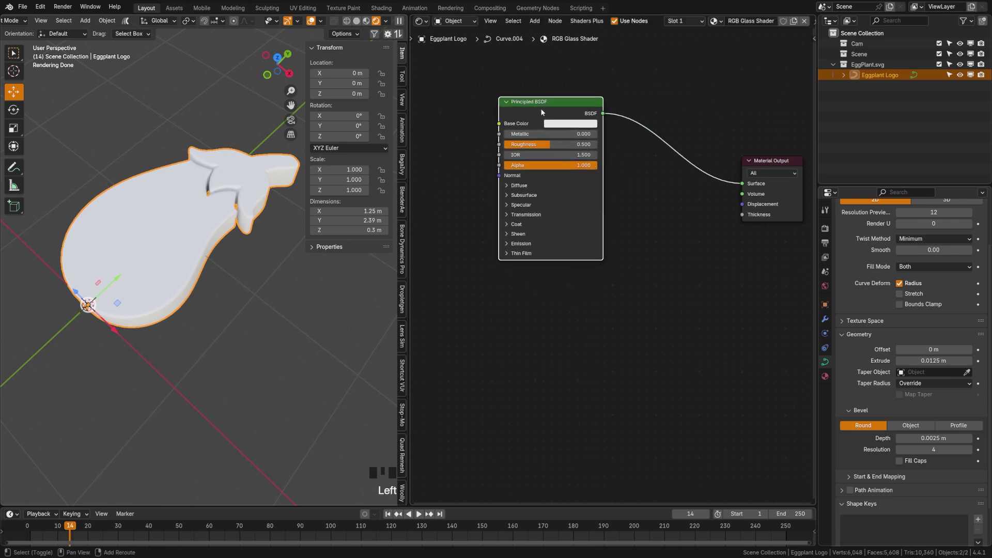
{"action": "key", "text": "shift+d"}
{"action": "left_click", "coordinate": [542, 256]}
{"action": "middle_click_drag", "start_coordinate": [559, 311], "coordinate": [570, 257]}
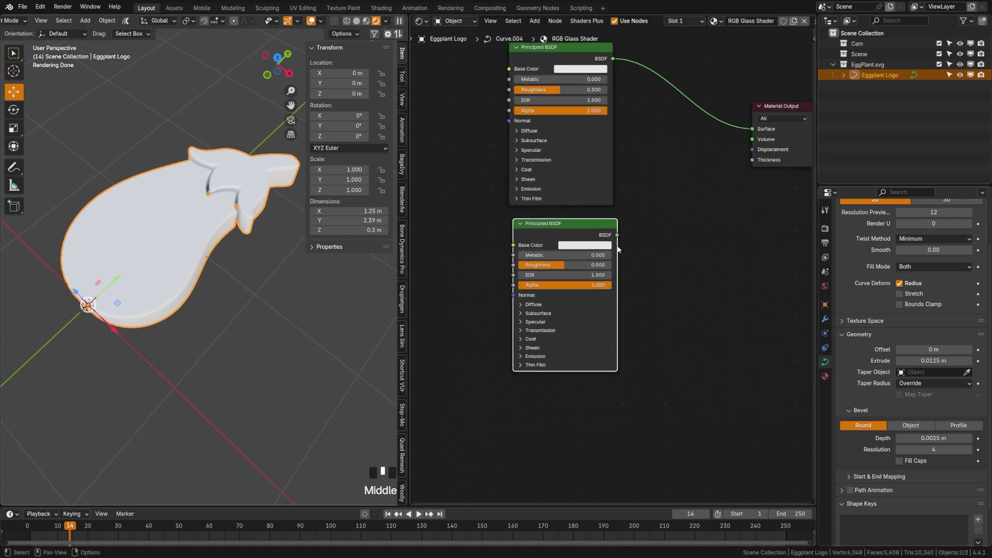
{"action": "key", "text": "shift+d"}
{"action": "left_click", "coordinate": [607, 367]}
{"action": "middle_click_drag", "start_coordinate": [620, 403], "coordinate": [622, 332], "text": "shift"}
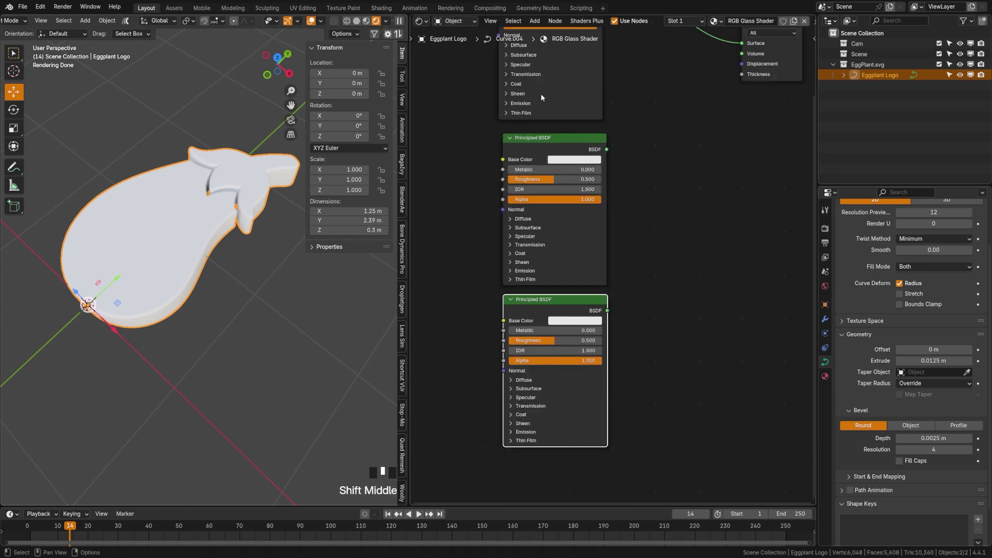
{"action": "middle_click_drag", "start_coordinate": [541, 96], "coordinate": [578, 118]}
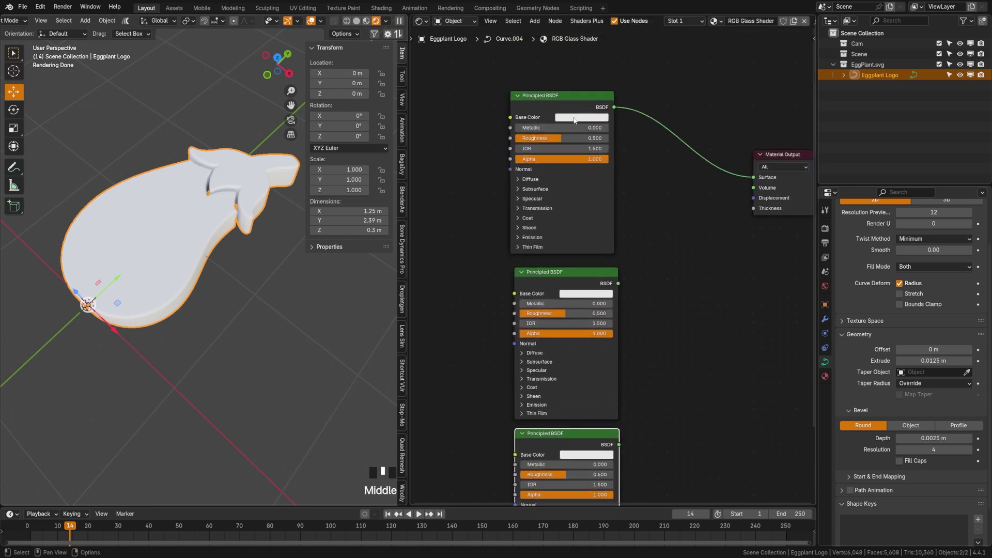
Step: Make the first BSDF's base colour pure red by zeroing green and blue
{"action": "left_click", "coordinate": [575, 118]}
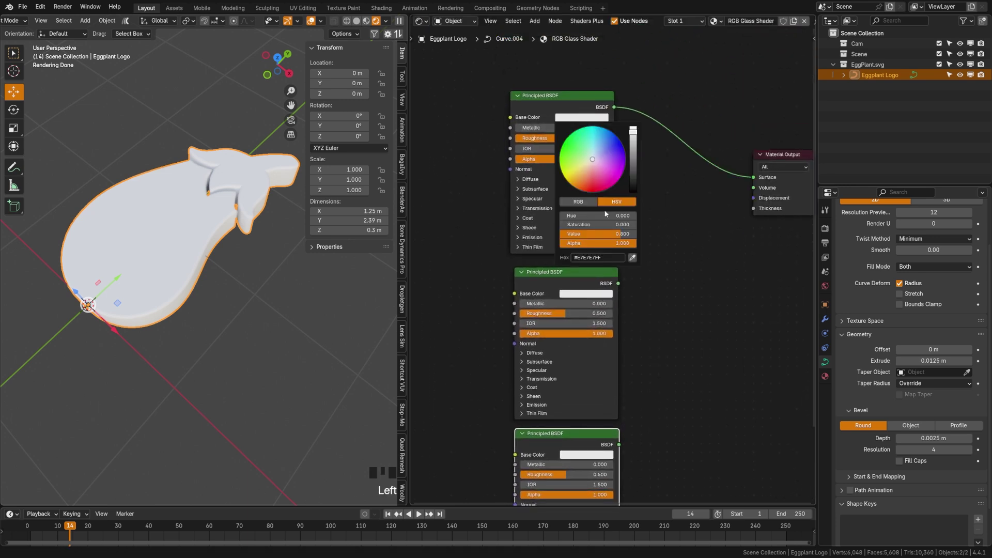
{"action": "left_click", "coordinate": [579, 202]}
{"action": "double_click", "coordinate": [596, 234]}
{"action": "type", "text": "0"}
{"action": "key", "text": "Return"}
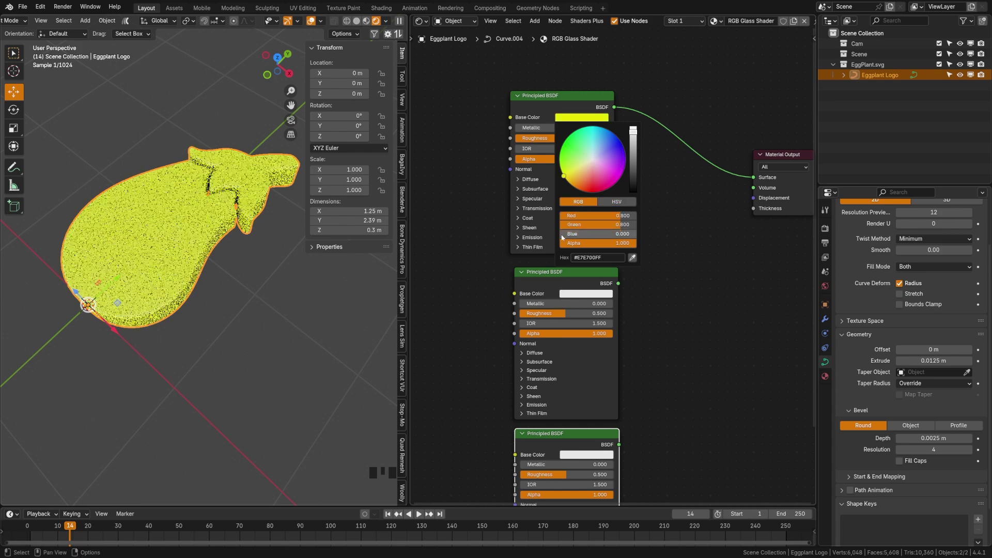
{"action": "double_click", "coordinate": [614, 226]}
{"action": "type", "text": "0"}
{"action": "key", "text": "Return"}
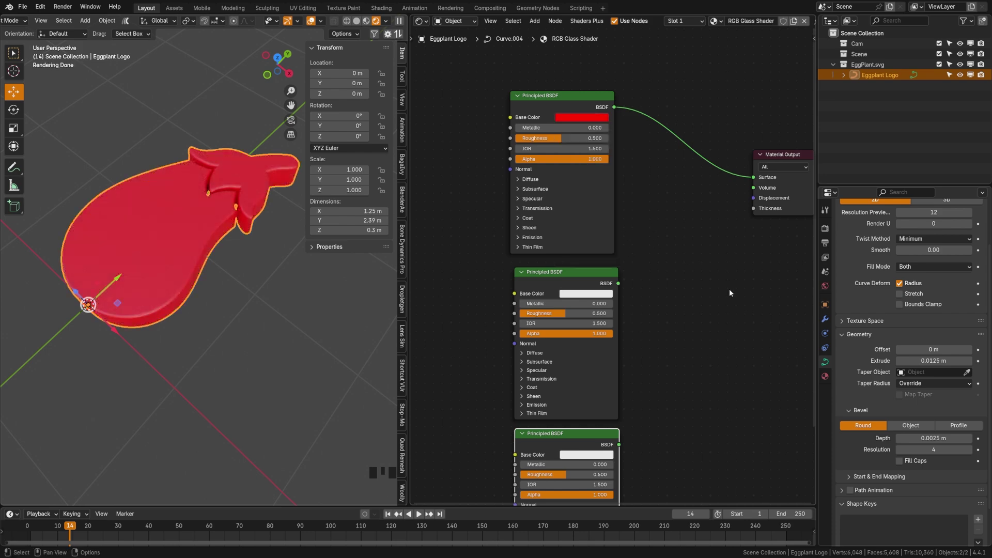
Step: Make the second BSDF's base colour pure green
{"action": "left_click", "coordinate": [604, 294]}
{"action": "double_click", "coordinate": [604, 238]}
{"action": "type", "text": "0"}
{"action": "key", "text": "Return"}
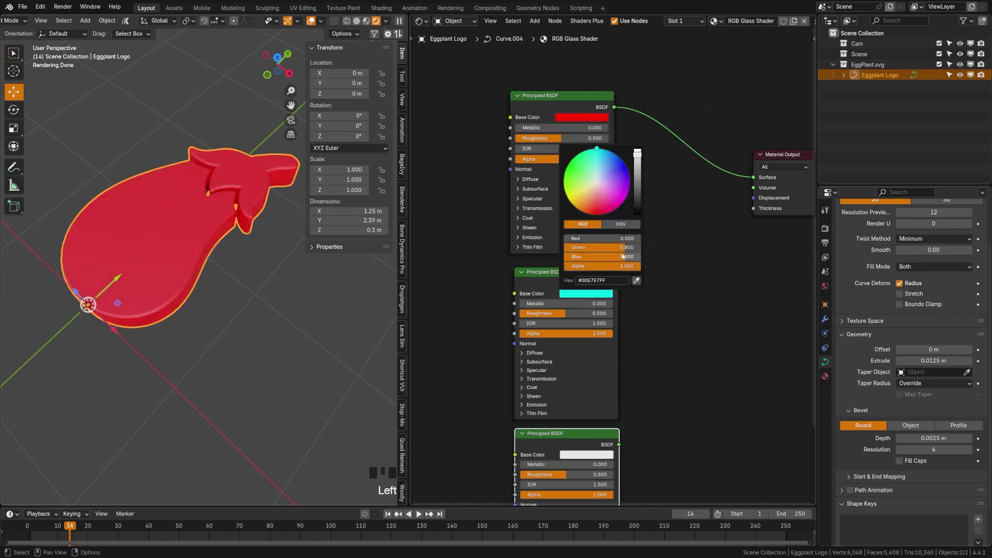
{"action": "double_click", "coordinate": [605, 257]}
{"action": "type", "text": "0"}
{"action": "key", "text": "Return"}
{"action": "type", "text": "1"}
{"action": "key", "text": "Return"}
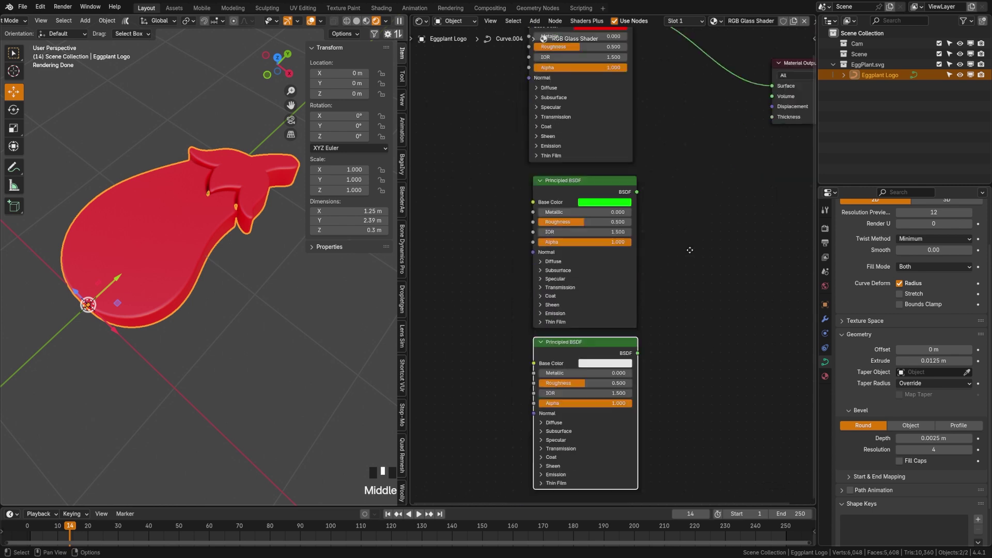
Step: Make the third BSDF's base colour pure blue
{"action": "middle_click_drag", "start_coordinate": [690, 249], "coordinate": [687, 211]}
{"action": "left_click", "coordinate": [603, 327]}
{"action": "left_click", "coordinate": [648, 289]}
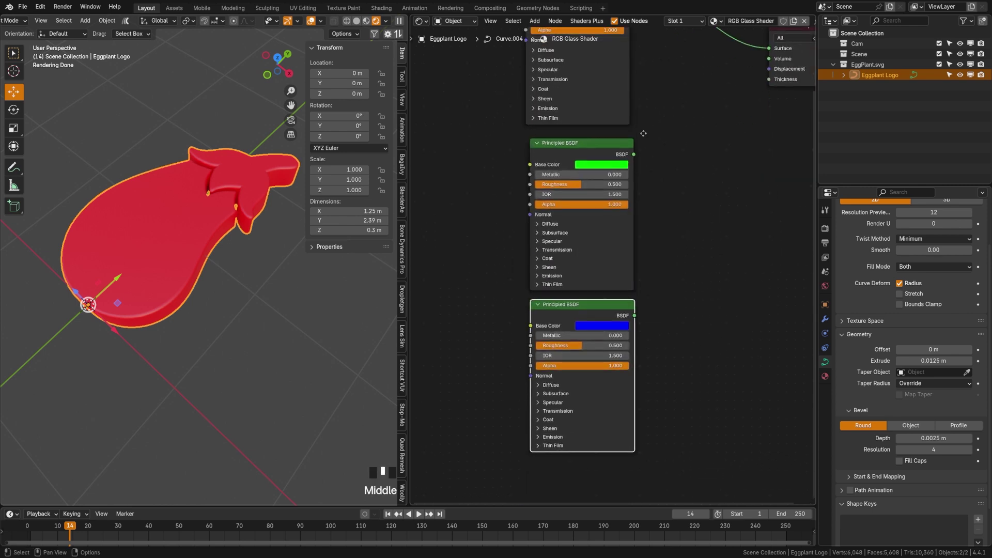
{"action": "mouse_move", "coordinate": [700, 124]}
{"action": "middle_mouse_down"}
{"action": "mouse_move", "coordinate": [643, 212]}
{"action": "mouse_move", "coordinate": [580, 249]}
{"action": "middle_mouse_up"}
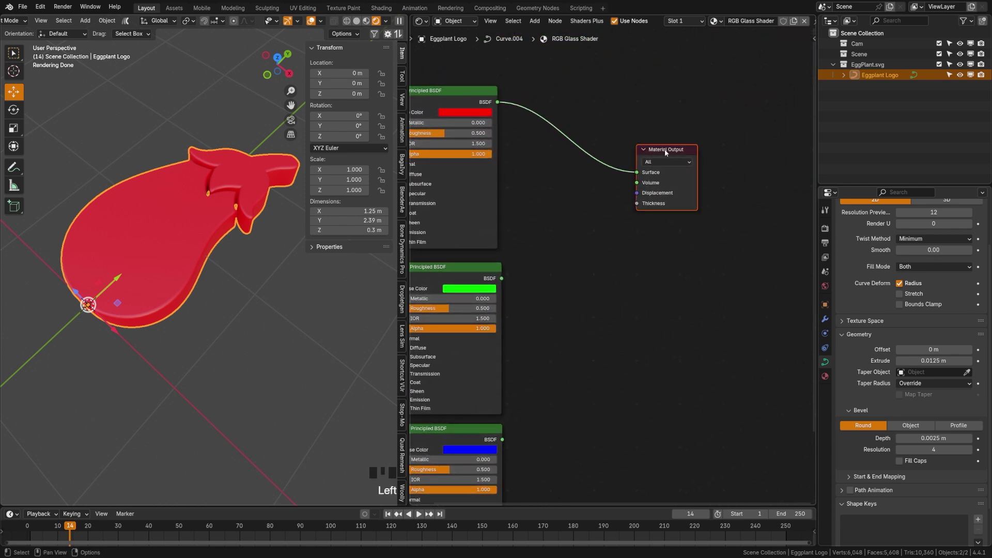
Step: Insert an Add Shader node between the red BSDF and the Material Output
{"action": "left_click_drag", "start_coordinate": [675, 149], "coordinate": [700, 155]}
{"action": "left_click", "coordinate": [614, 238]}
{"action": "scroll", "coordinate": [638, 235], "scroll_direction": "up", "scroll_amount": 1}
{"action": "key", "text": "shift+a"}
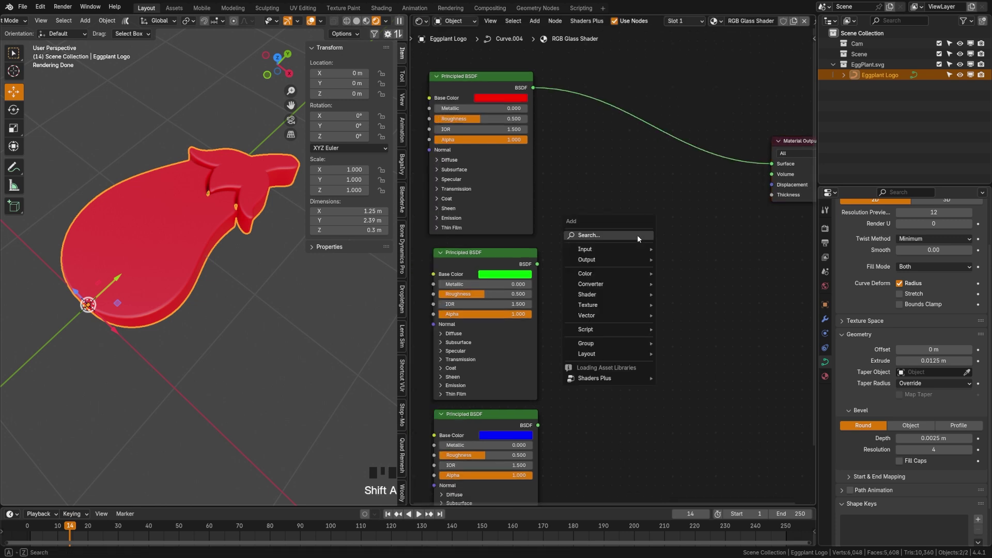
{"action": "type", "text": "add"}
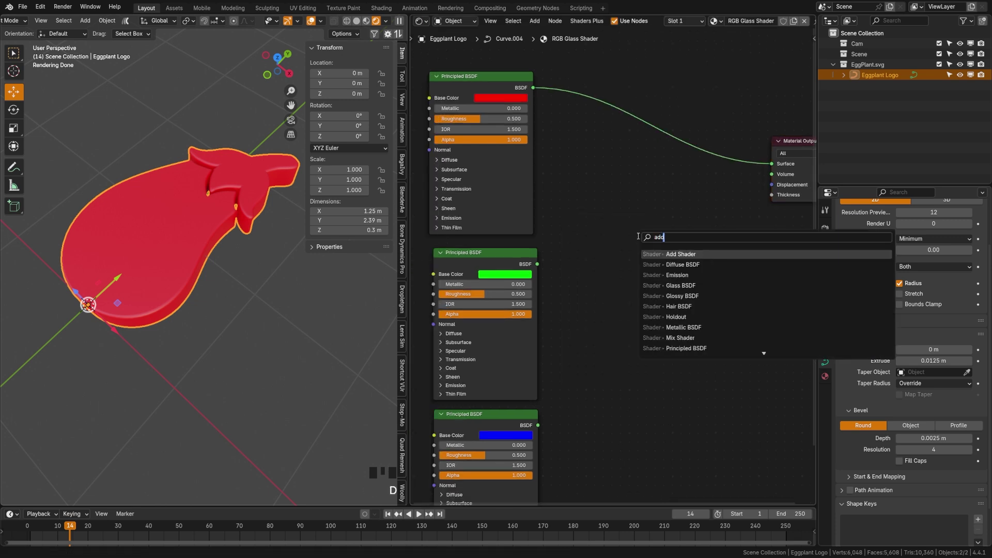
{"action": "key", "text": "Return"}
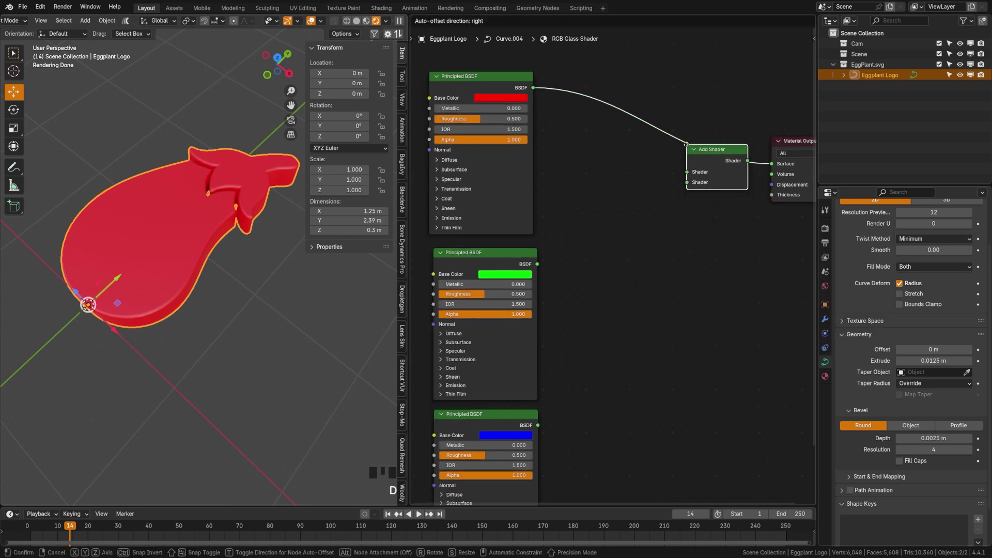
{"action": "left_click", "coordinate": [687, 147]}
Step: Feed the green and blue BSDFs into a second Add Shader chained into the first
{"action": "key", "text": "shift+d"}
{"action": "left_click", "coordinate": [619, 241]}
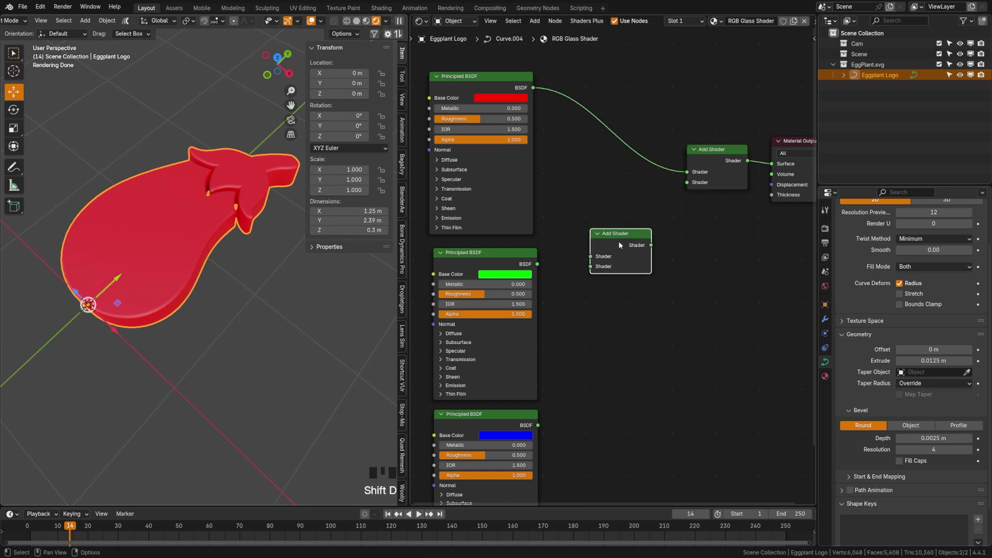
{"action": "left_click_drag", "start_coordinate": [651, 245], "coordinate": [688, 182]}
{"action": "left_click_drag", "start_coordinate": [613, 249], "coordinate": [624, 235]}
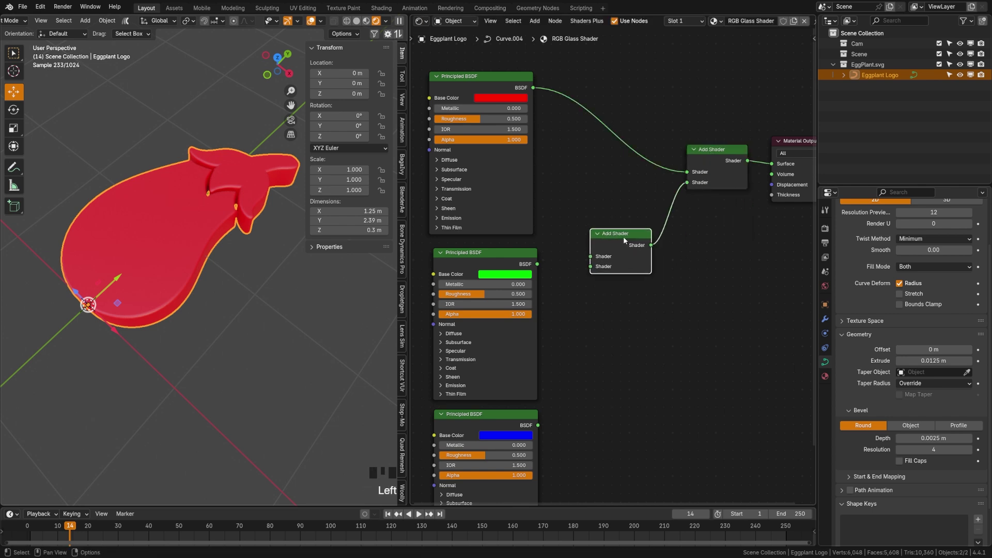
{"action": "left_click_drag", "start_coordinate": [539, 265], "coordinate": [603, 242]}
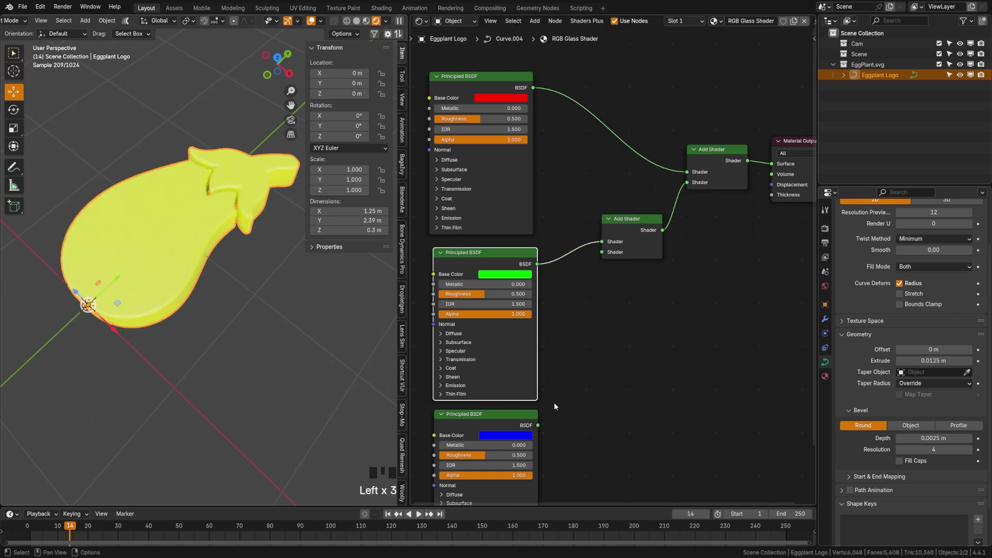
{"action": "left_click_drag", "start_coordinate": [539, 427], "coordinate": [602, 254]}
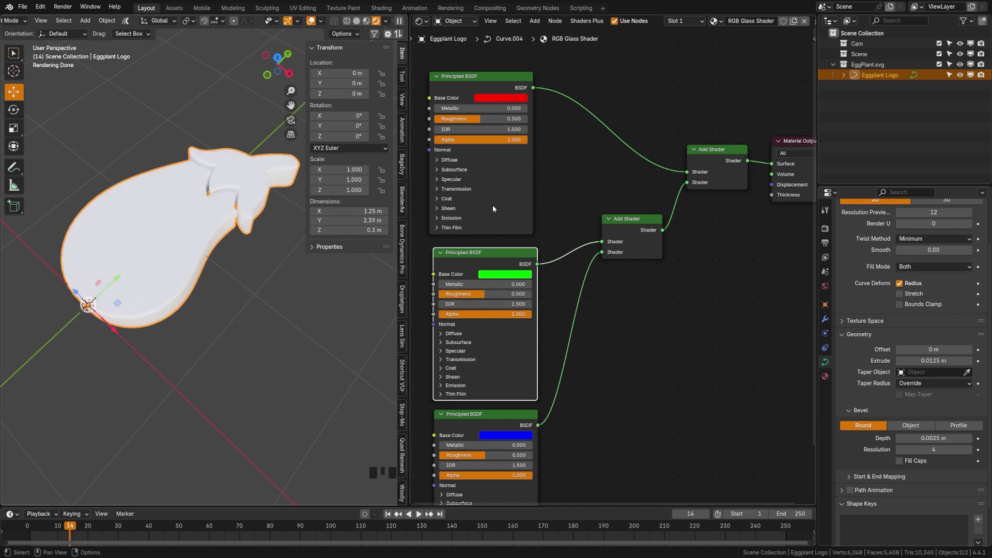
Step: Set Transmission Weight to 1 on the green, red and blue BSDFs
{"action": "middle_click_drag", "start_coordinate": [492, 205], "coordinate": [616, 280]}
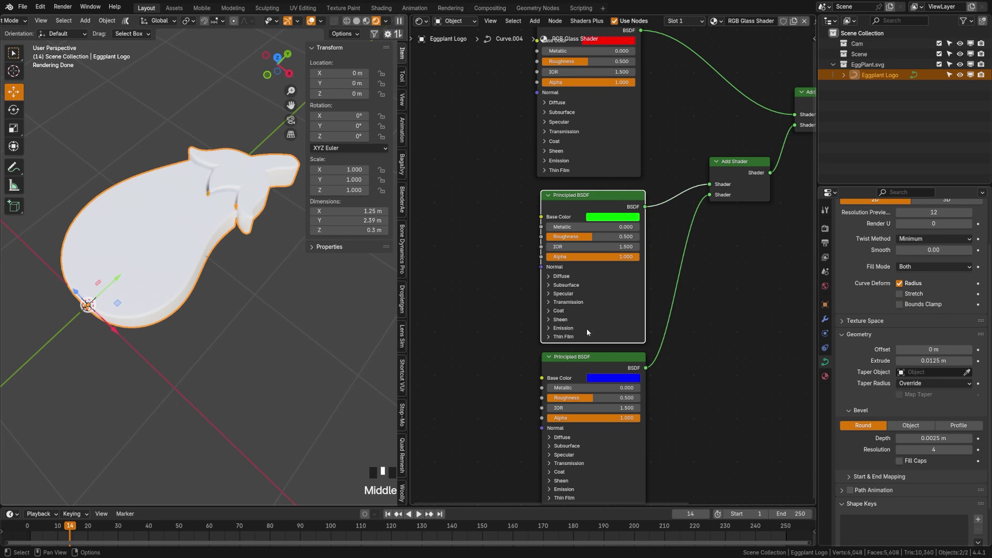
{"action": "left_click", "coordinate": [566, 302]}
{"action": "left_click_drag", "start_coordinate": [558, 313], "coordinate": [640, 313]}
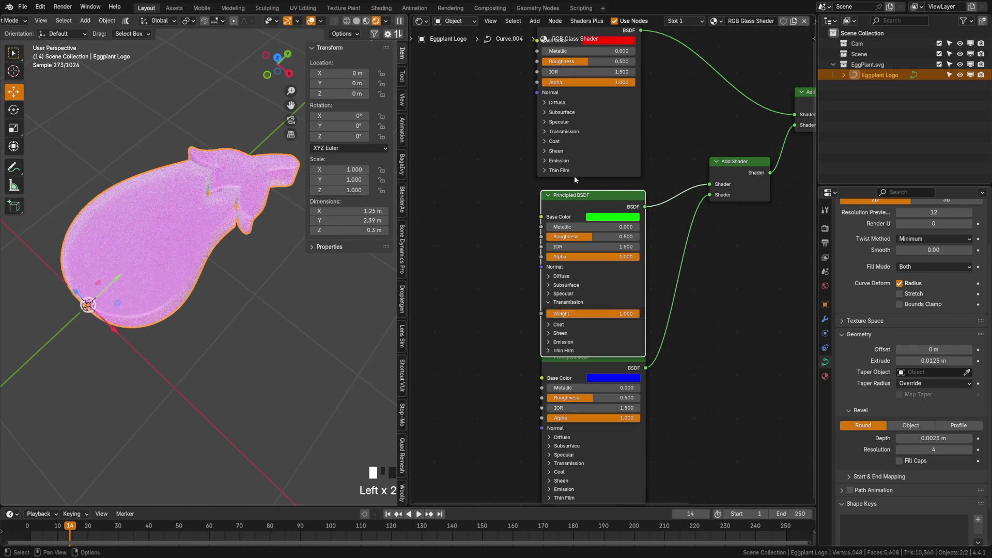
{"action": "left_click", "coordinate": [559, 131]}
{"action": "left_click_drag", "start_coordinate": [554, 144], "coordinate": [636, 144]}
{"action": "middle_click_drag", "start_coordinate": [604, 448], "coordinate": [571, 417]}
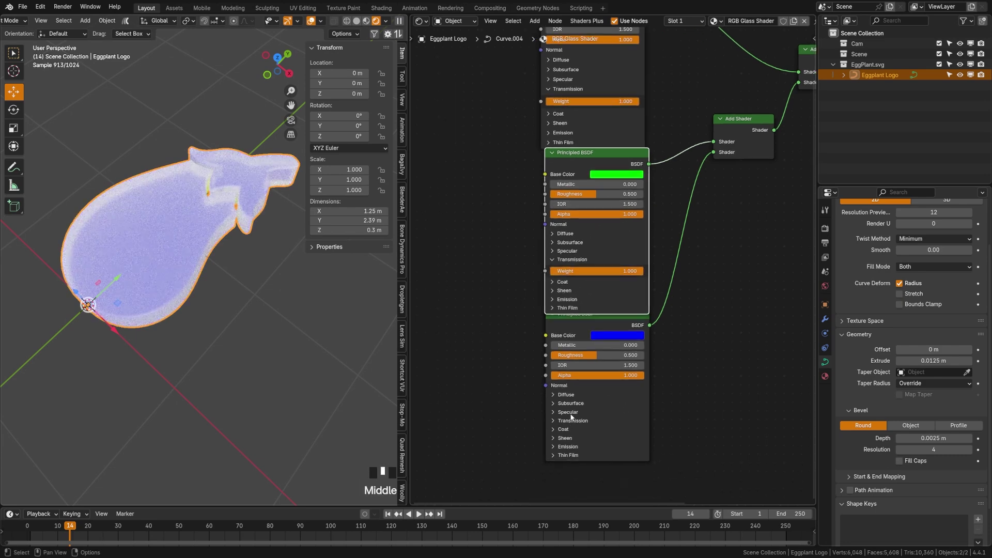
{"action": "left_click", "coordinate": [572, 421]}
Step: Set Roughness to 0 on the blue, green and red BSDFs
{"action": "left_click_drag", "start_coordinate": [591, 330], "coordinate": [543, 330]}
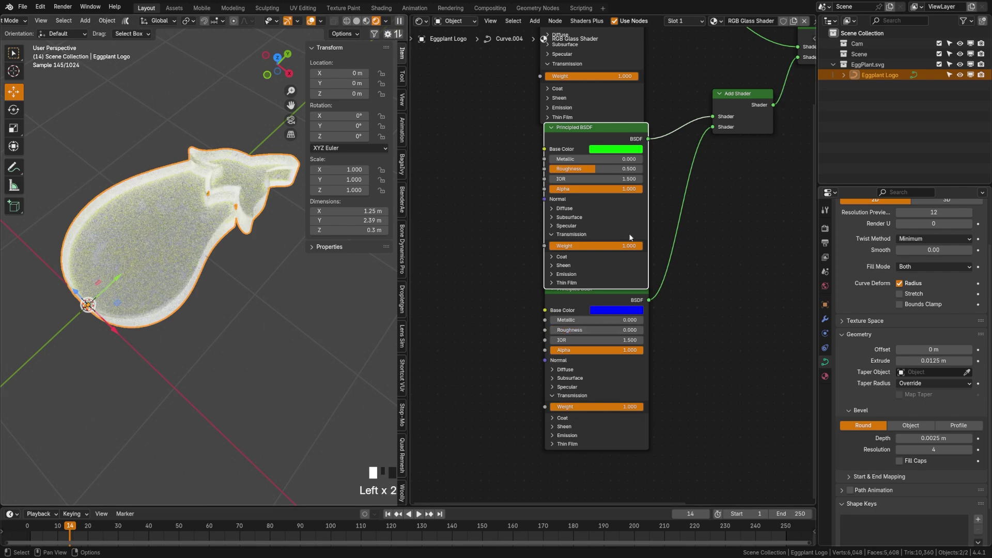
{"action": "left_click_drag", "start_coordinate": [609, 168], "coordinate": [547, 169]}
{"action": "middle_click_drag", "start_coordinate": [533, 136], "coordinate": [548, 233]}
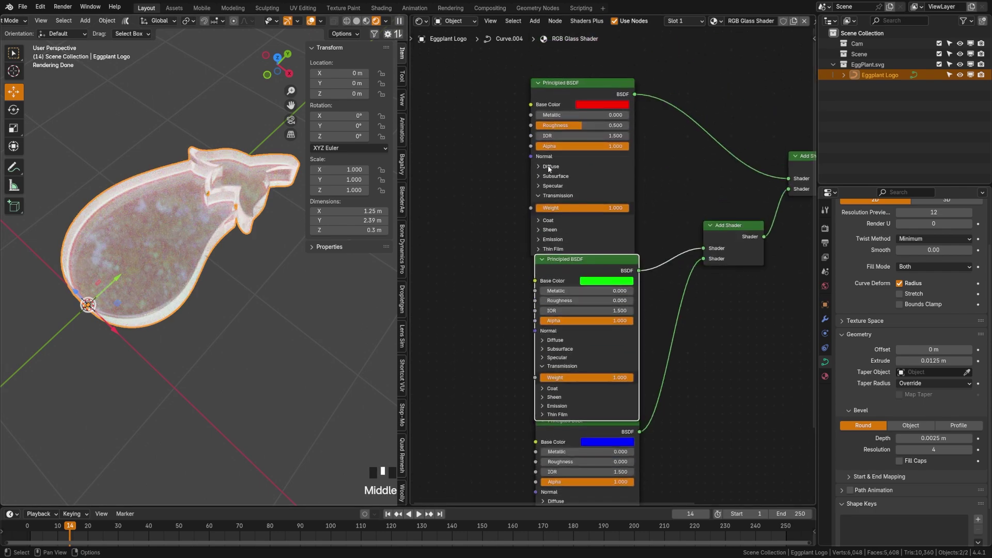
{"action": "left_click_drag", "start_coordinate": [589, 125], "coordinate": [542, 125]}
{"action": "middle_click_drag", "start_coordinate": [234, 267], "coordinate": [226, 249]}
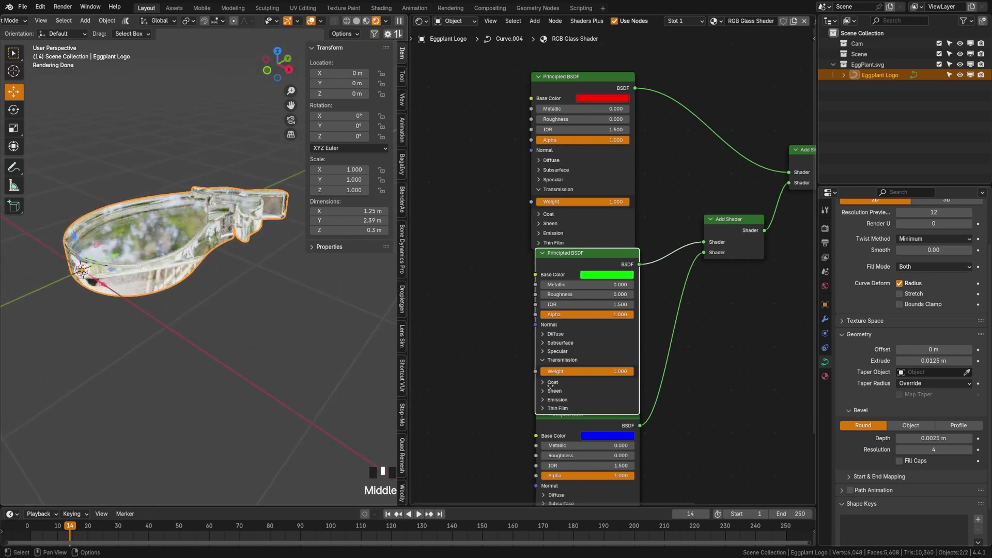
Step: Space the nodes apart and set IOR 1.45 on green and 1.4 on blue
{"action": "middle_click_drag", "start_coordinate": [570, 434], "coordinate": [570, 344]}
{"action": "left_click_drag", "start_coordinate": [558, 315], "coordinate": [559, 342]}
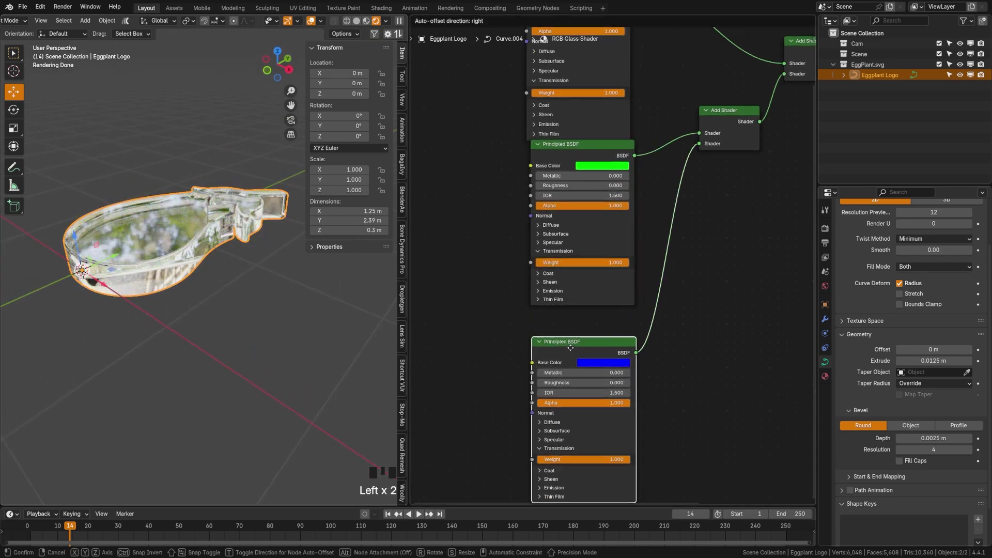
{"action": "left_click_drag", "start_coordinate": [570, 154], "coordinate": [573, 175]}
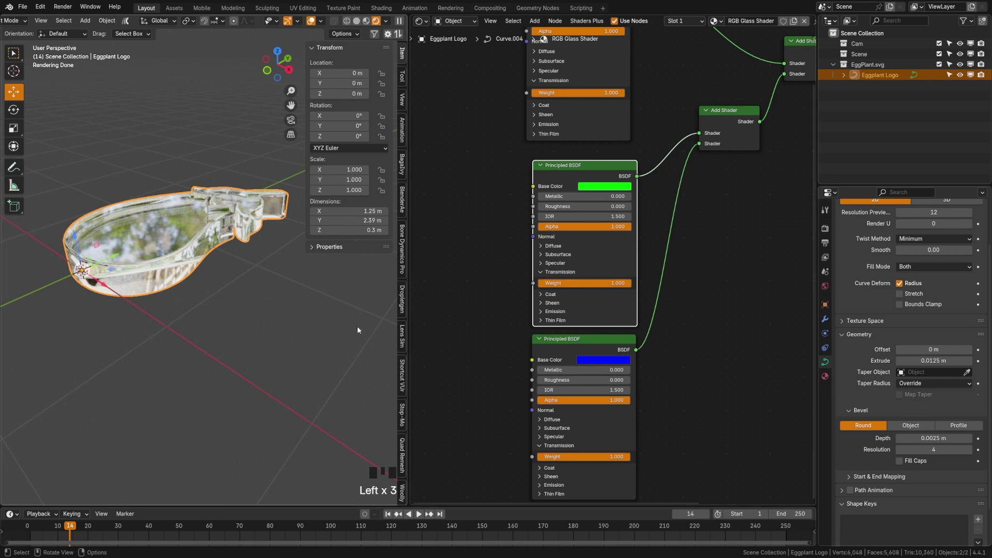
{"action": "left_click", "coordinate": [590, 217]}
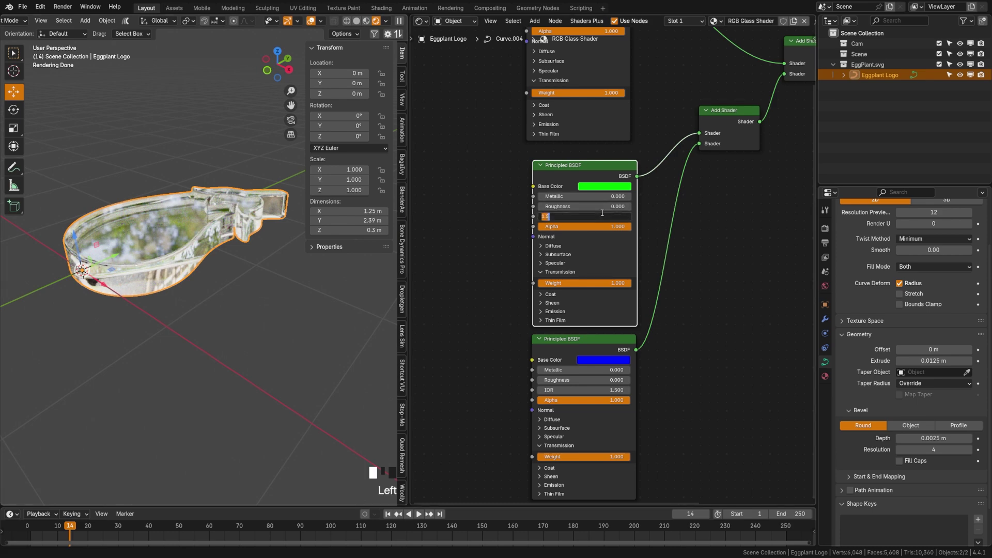
{"action": "type", "text": "1.45"}
{"action": "key", "text": "Return"}
{"action": "left_click", "coordinate": [610, 390]}
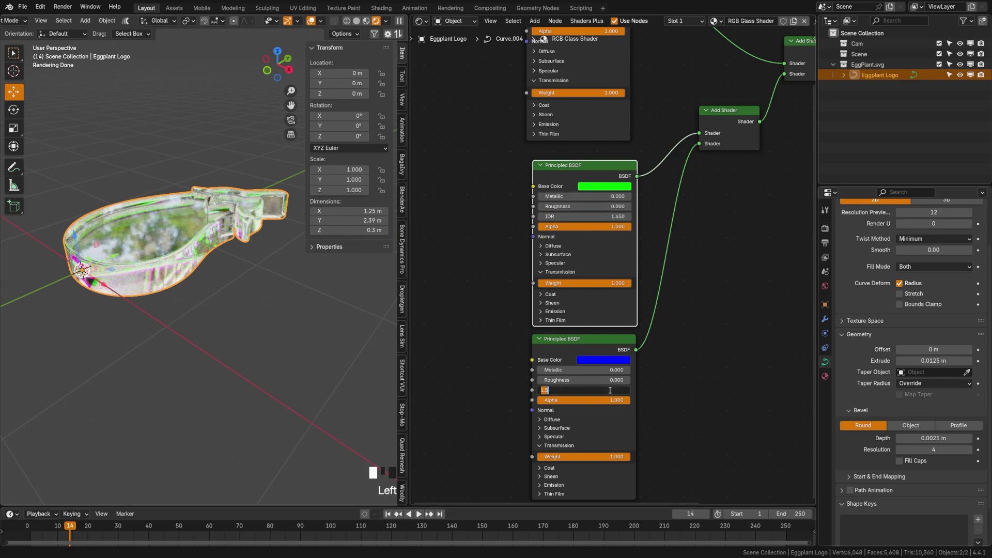
{"action": "type", "text": "1.4"}
{"action": "key", "text": "Return"}
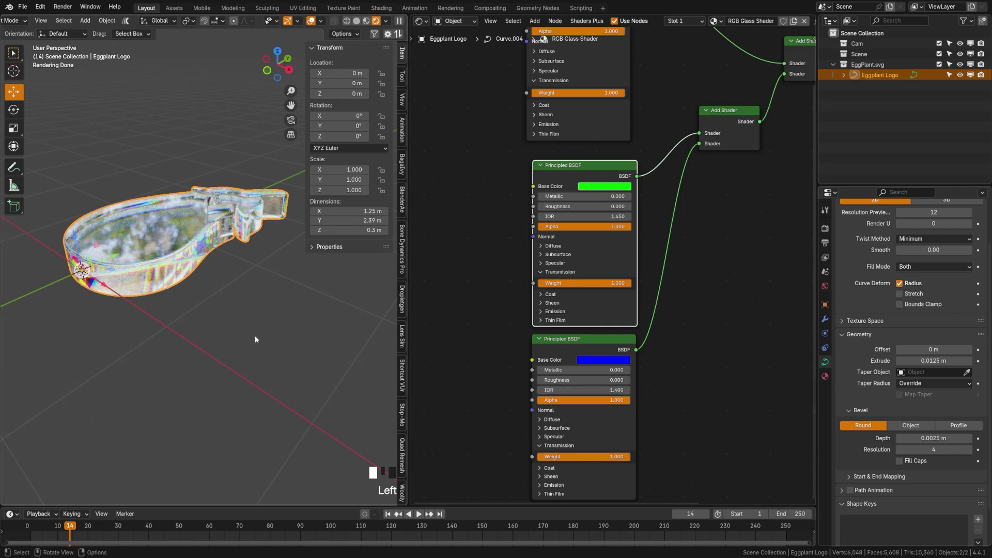
{"action": "scroll", "coordinate": [194, 271], "scroll_direction": "up", "scroll_amount": 3}
{"action": "mouse_move", "coordinate": [194, 272]}
{"action": "middle_mouse_down", "text": "shift"}
{"action": "mouse_move", "coordinate": [201, 302]}
{"action": "mouse_move", "coordinate": [180, 309]}
{"action": "mouse_move", "coordinate": [184, 295]}
{"action": "middle_mouse_up", "text": "shift"}
{"action": "scroll", "coordinate": [643, 197], "scroll_direction": "down", "scroll_amount": 5}
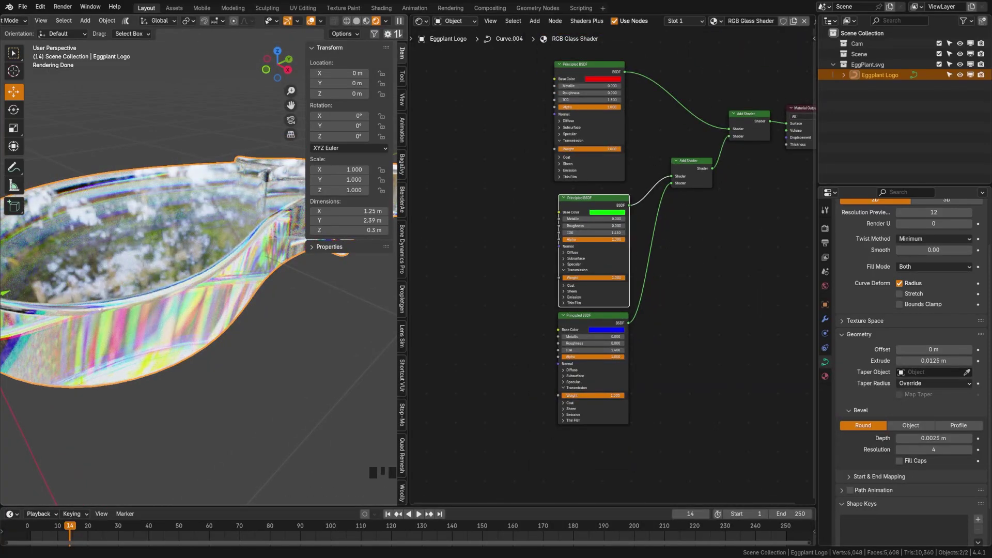
{"action": "scroll", "coordinate": [589, 233], "scroll_direction": "down", "scroll_amount": 2}
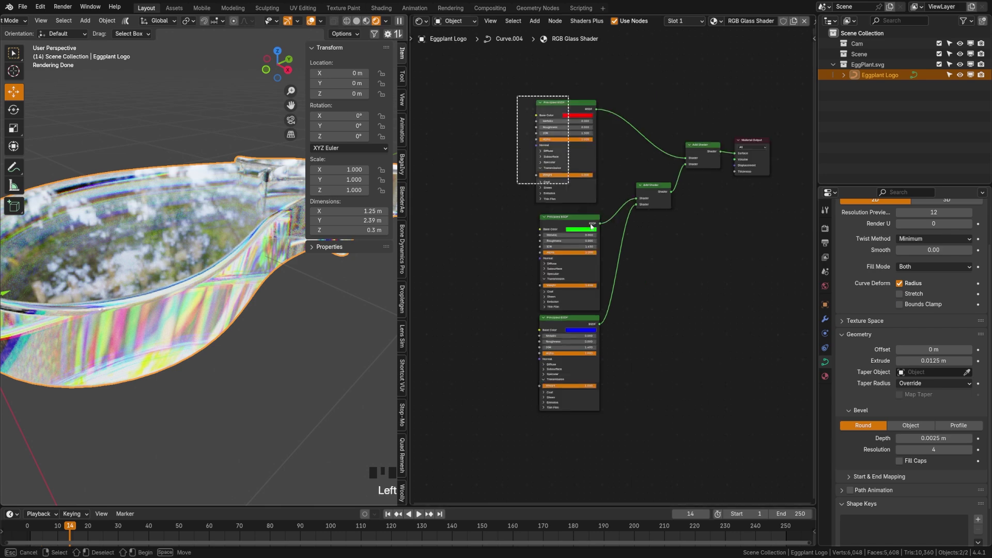
Step: Group the three shader nodes with Ctrl+G and place Group Input to their left
{"action": "mouse_move", "coordinate": [518, 95]}
{"action": "left_mouse_down"}
{"action": "mouse_move", "coordinate": [675, 409]}
{"action": "mouse_move", "coordinate": [713, 411]}
{"action": "left_mouse_up"}
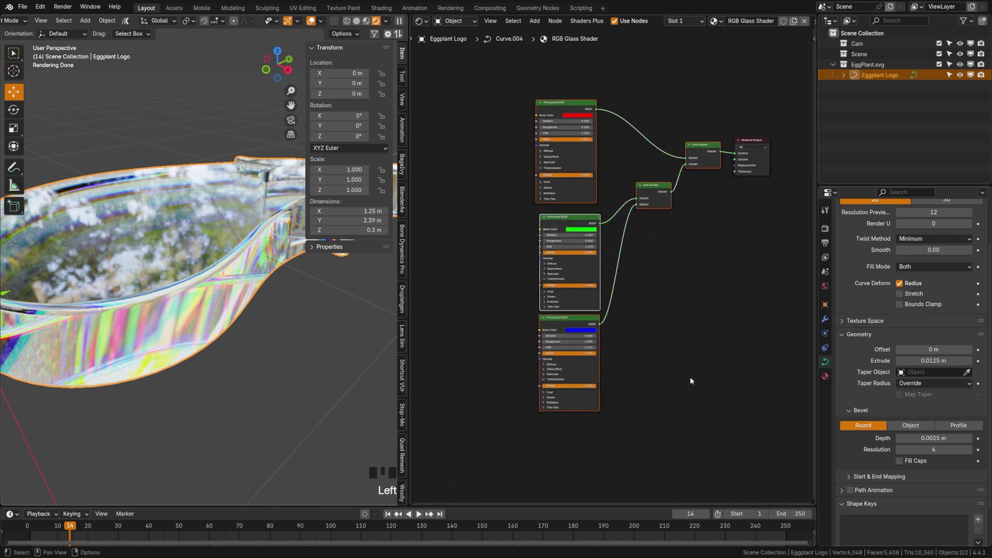
{"action": "key", "text": "ctrl+g"}
{"action": "middle_click_drag", "start_coordinate": [634, 322], "coordinate": [651, 308]}
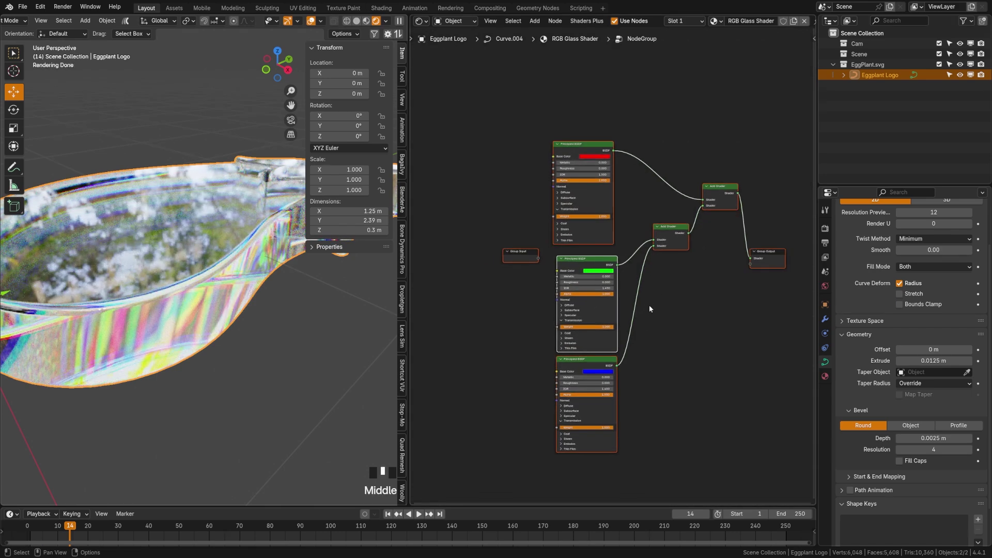
{"action": "scroll", "coordinate": [500, 258], "scroll_direction": "up", "scroll_amount": 2}
{"action": "left_click", "coordinate": [517, 247]}
{"action": "left_click_drag", "start_coordinate": [518, 247], "coordinate": [479, 203]}
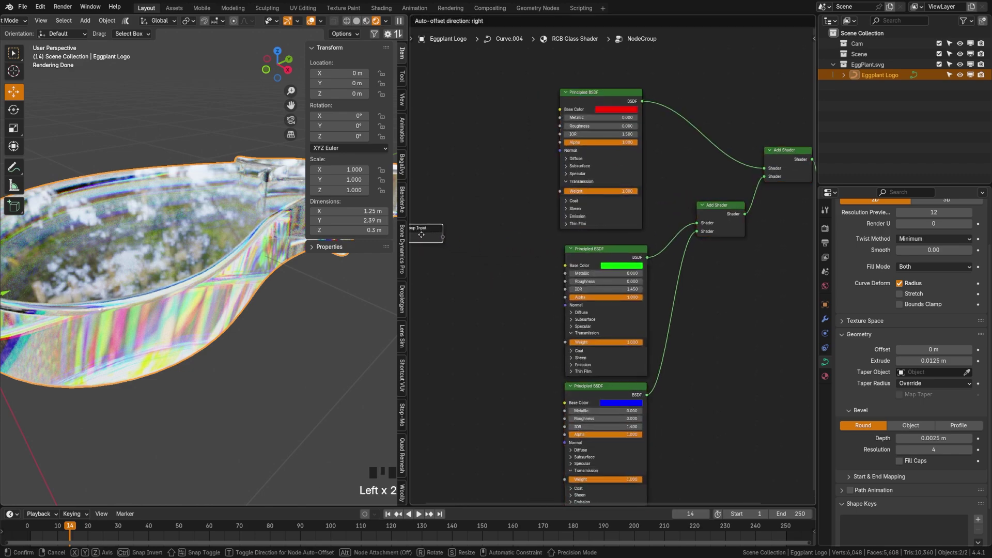
{"action": "left_click", "coordinate": [479, 203]}
{"action": "middle_click_drag", "start_coordinate": [498, 196], "coordinate": [504, 211]}
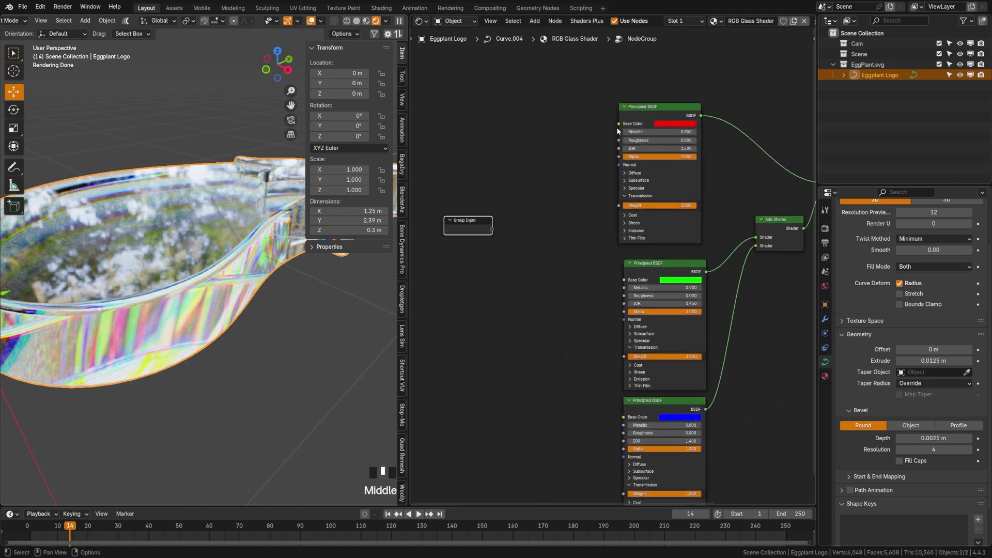
Step: Drive all three shaders' Base Color and a shared Roughness from group inputs
{"action": "mouse_move", "coordinate": [618, 124]}
{"action": "left_mouse_down"}
{"action": "mouse_move", "coordinate": [488, 224]}
{"action": "mouse_move", "coordinate": [502, 250]}
{"action": "mouse_move", "coordinate": [627, 279]}
{"action": "left_mouse_up"}
{"action": "left_click_drag", "start_coordinate": [624, 418], "coordinate": [493, 246]}
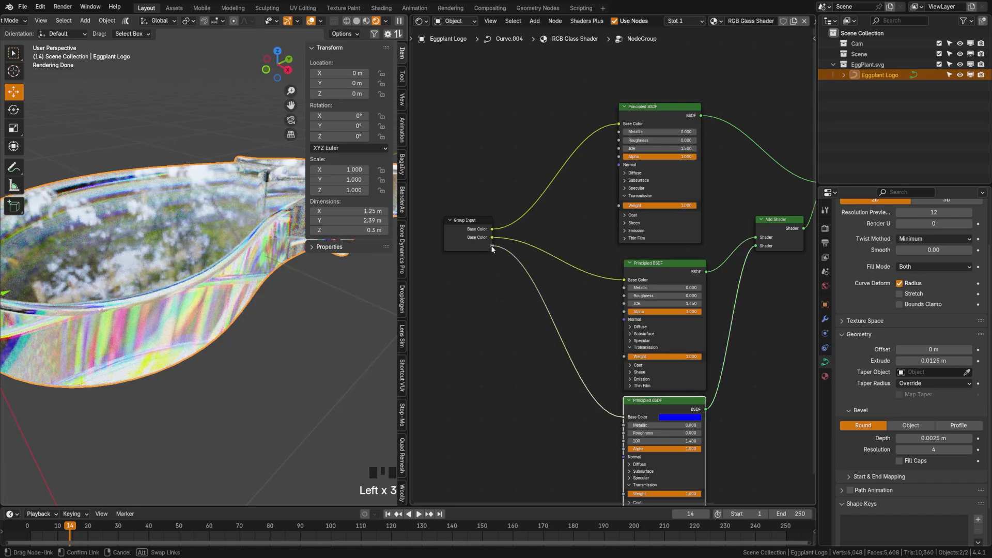
{"action": "middle_click_drag", "start_coordinate": [486, 335], "coordinate": [496, 293]}
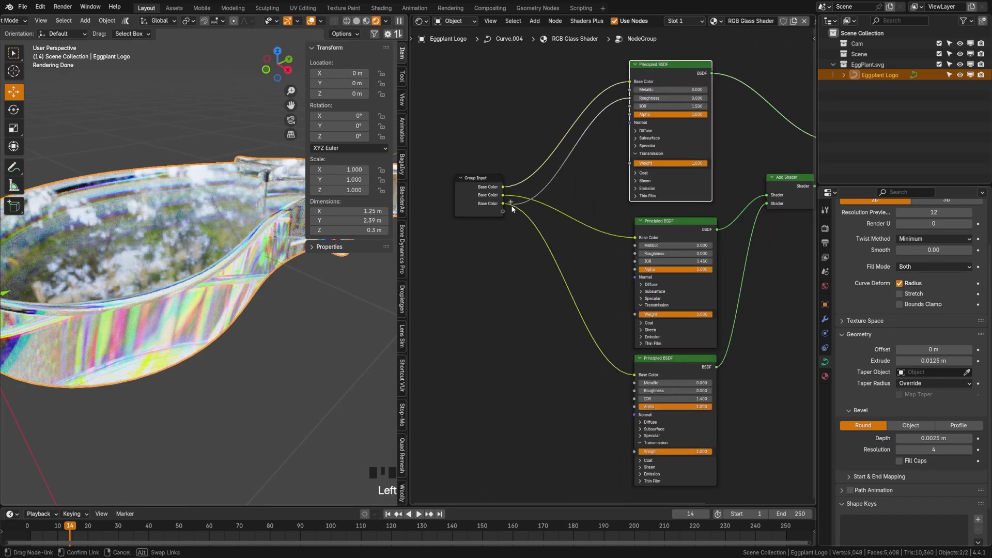
{"action": "mouse_move", "coordinate": [630, 99]}
{"action": "left_mouse_down"}
{"action": "mouse_move", "coordinate": [502, 219]}
{"action": "mouse_move", "coordinate": [610, 255]}
{"action": "left_mouse_up"}
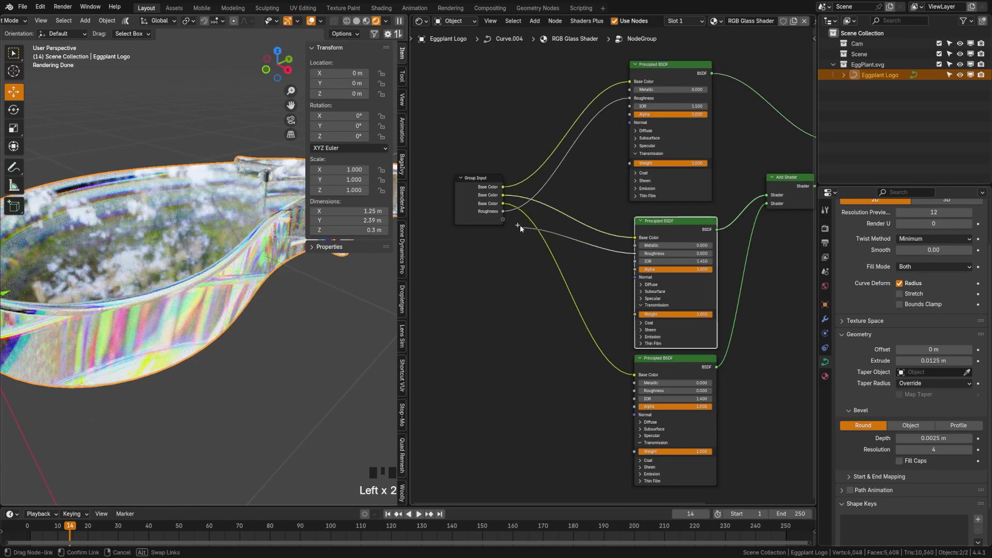
{"action": "left_click_drag", "start_coordinate": [520, 225], "coordinate": [503, 211]}
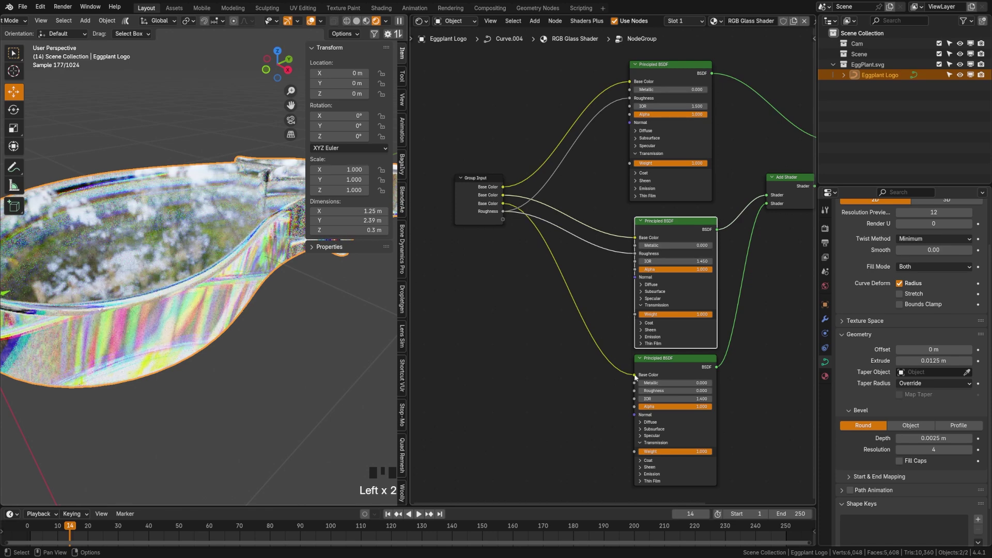
{"action": "left_click_drag", "start_coordinate": [635, 391], "coordinate": [503, 211]}
Step: Drive all three shaders' IOR and Transmission Weight from shared group inputs
{"action": "middle_click_drag", "start_coordinate": [525, 308], "coordinate": [525, 270]}
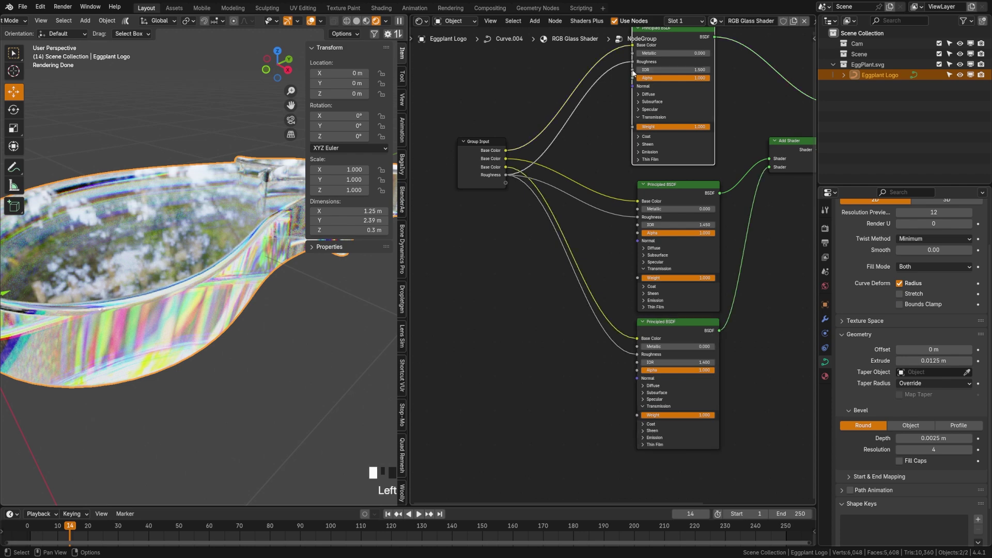
{"action": "mouse_move", "coordinate": [634, 77]}
{"action": "left_mouse_down"}
{"action": "mouse_move", "coordinate": [617, 142]}
{"action": "mouse_move", "coordinate": [525, 186]}
{"action": "mouse_move", "coordinate": [506, 184]}
{"action": "left_mouse_up"}
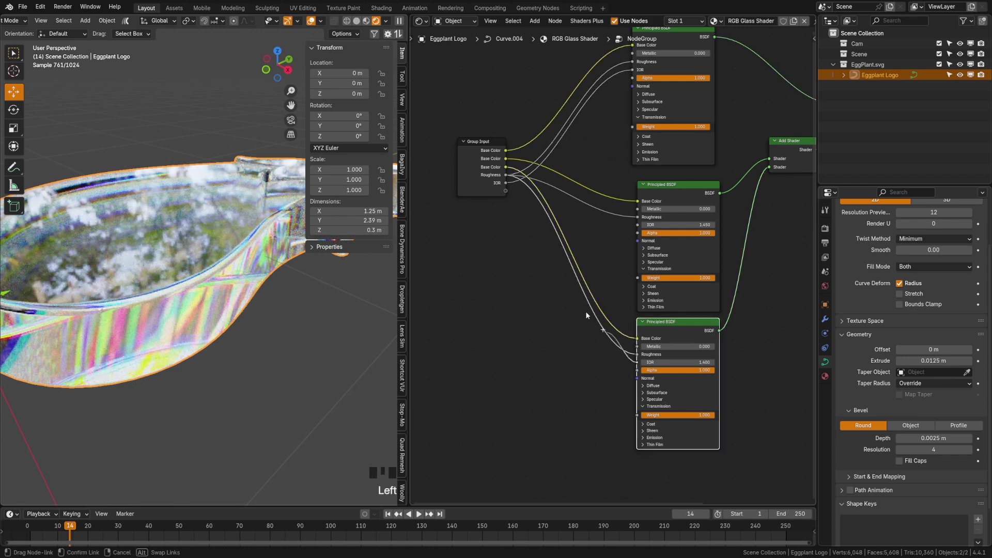
{"action": "left_click_drag", "start_coordinate": [638, 363], "coordinate": [506, 192]}
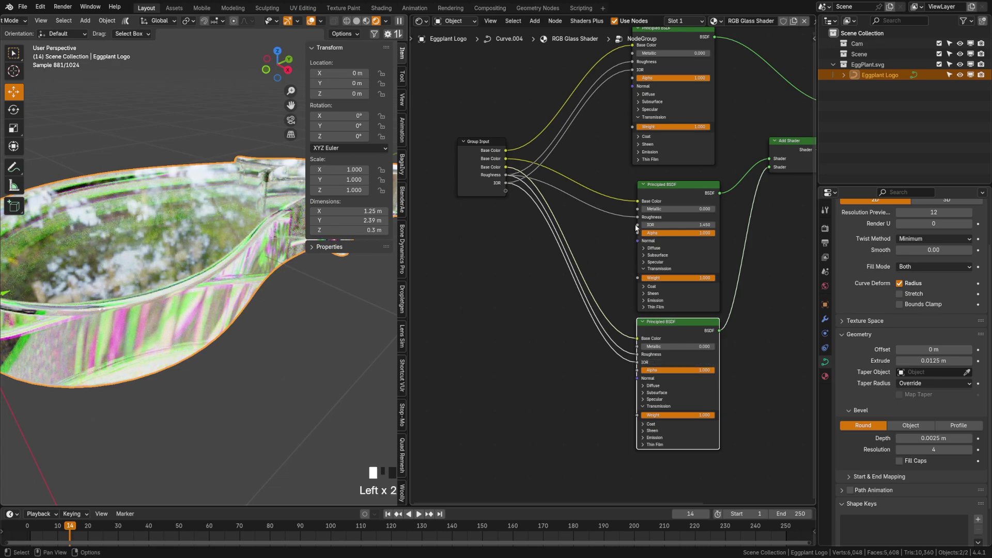
{"action": "left_click_drag", "start_coordinate": [638, 225], "coordinate": [505, 192]}
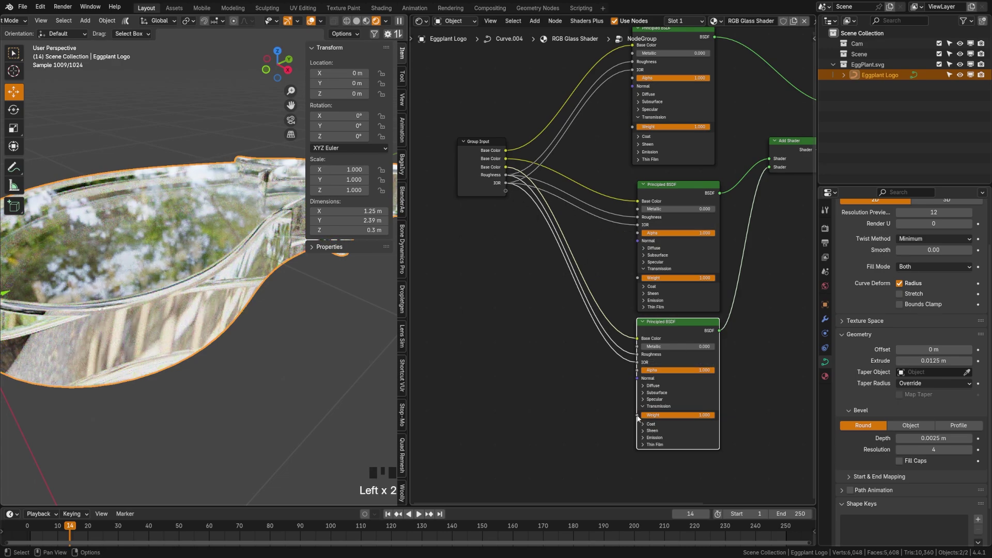
{"action": "left_click_drag", "start_coordinate": [638, 416], "coordinate": [505, 200]}
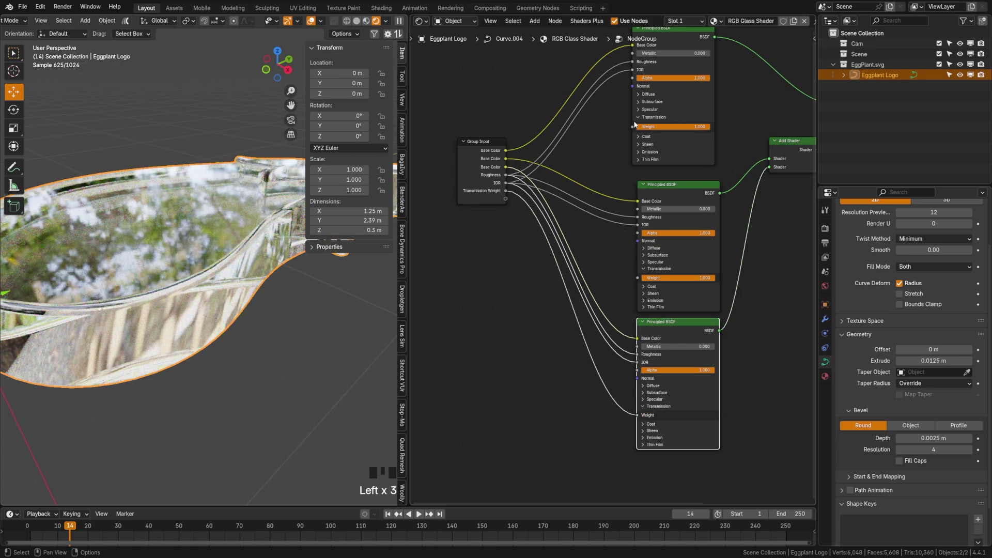
{"action": "left_click_drag", "start_coordinate": [634, 126], "coordinate": [506, 191]}
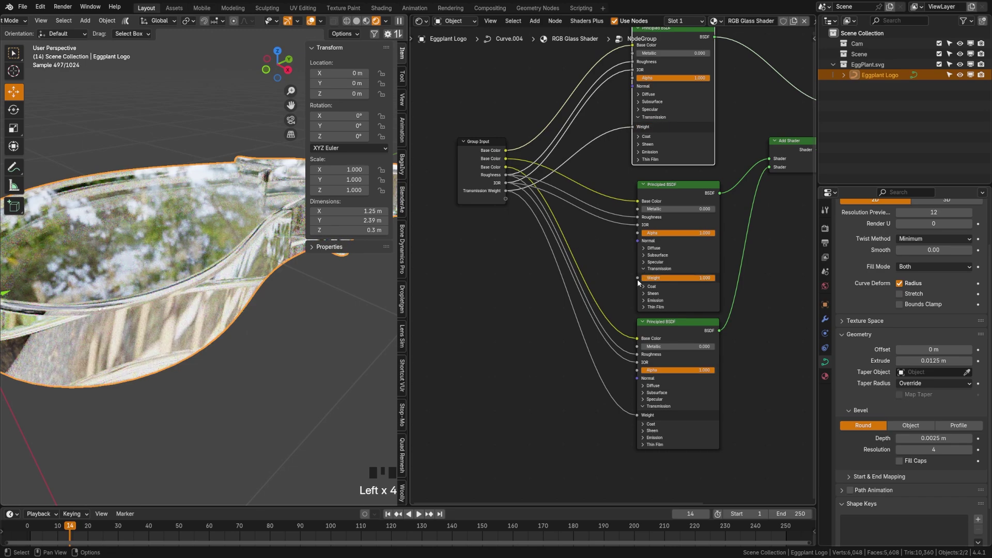
{"action": "left_click_drag", "start_coordinate": [639, 277], "coordinate": [506, 192]}
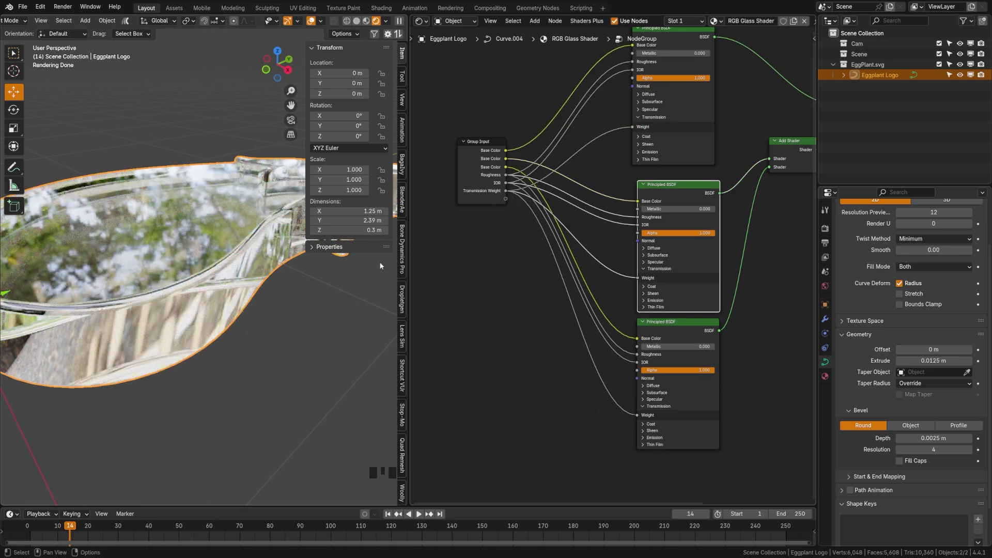
{"action": "scroll", "coordinate": [204, 282], "scroll_direction": "up", "scroll_amount": 1}
{"action": "scroll", "coordinate": [205, 282], "scroll_direction": "down", "scroll_amount": 1}
{"action": "left_click", "coordinate": [616, 268]}
{"action": "scroll", "coordinate": [617, 269], "scroll_direction": "down", "scroll_amount": 2}
Step: Exit the group, widen its node and rename it 'RGB Glass Base'
{"action": "key", "text": "Tab"}
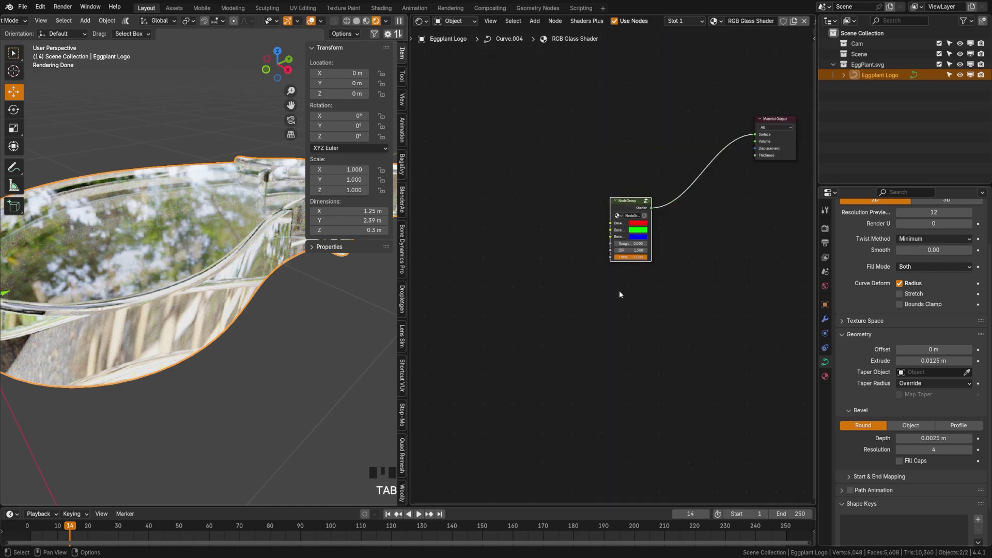
{"action": "middle_click_drag", "start_coordinate": [638, 241], "coordinate": [599, 277]}
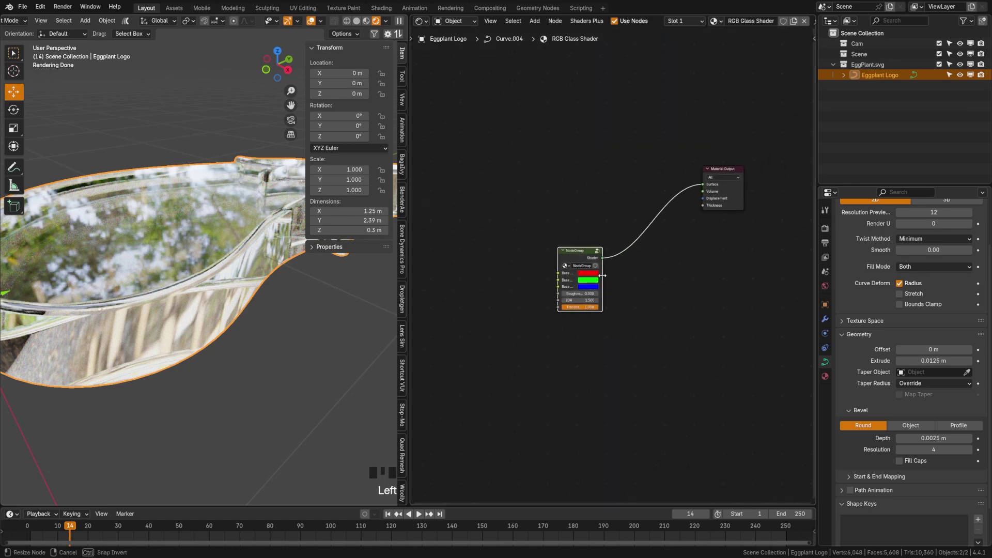
{"action": "left_click_drag", "start_coordinate": [601, 278], "coordinate": [619, 278]}
{"action": "left_click_drag", "start_coordinate": [623, 195], "coordinate": [602, 237]}
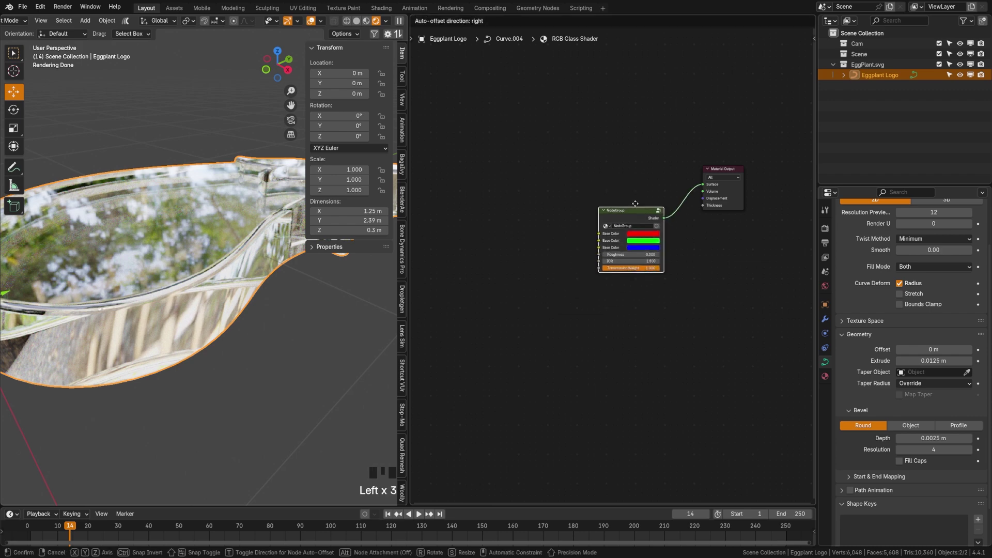
{"action": "middle_click_drag", "start_coordinate": [601, 256], "coordinate": [601, 217]}
{"action": "scroll", "coordinate": [578, 215], "scroll_direction": "up", "scroll_amount": 7}
{"action": "double_click", "coordinate": [578, 215]}
{"action": "left_click", "coordinate": [636, 227]}
{"action": "type", "text": "RGB Glass"}
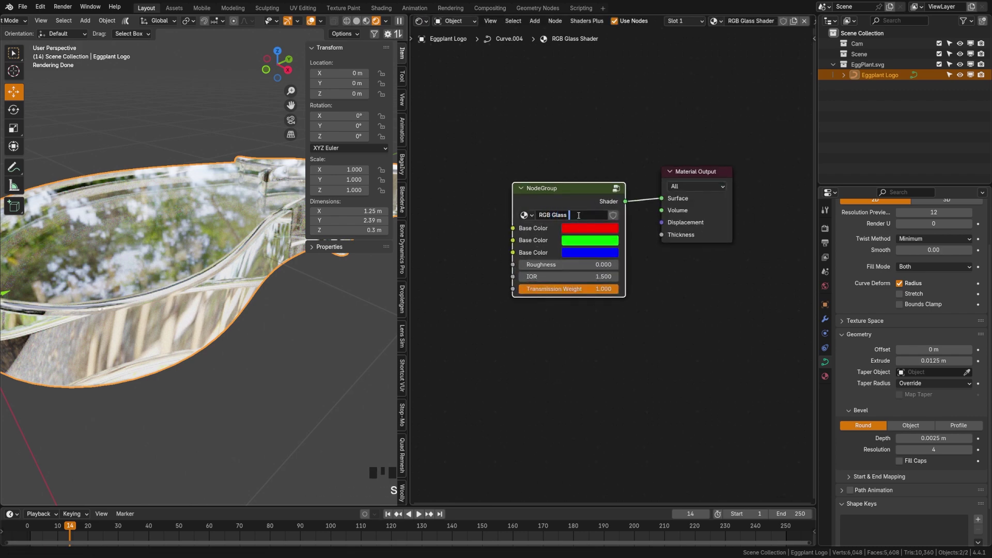
{"action": "type", "text": "Base"}
{"action": "key", "text": "Return"}
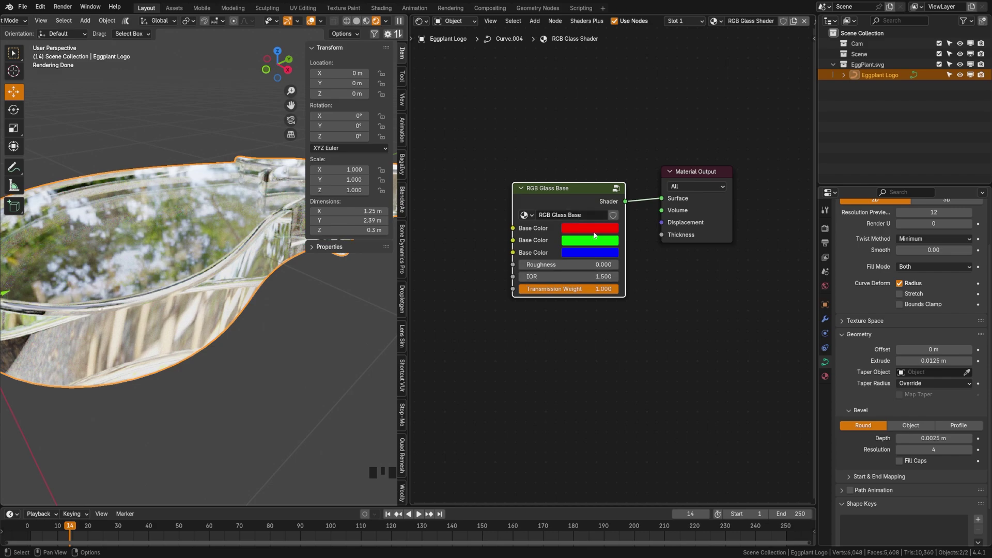
Step: Undo an accidental Roughness change and go back inside the group
{"action": "left_click", "coordinate": [579, 265]}
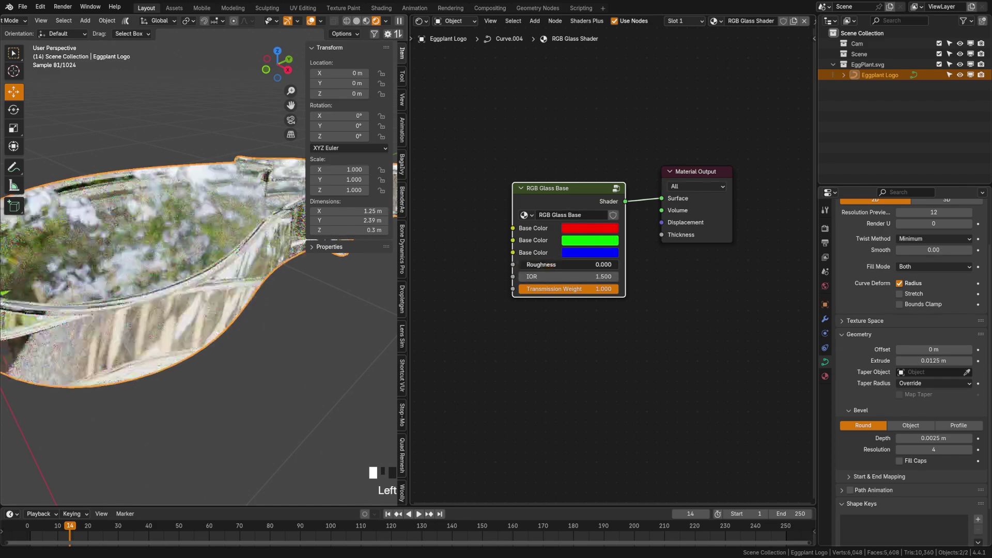
{"action": "left_click", "coordinate": [579, 264]}
{"action": "key", "text": "ctrl+z"}
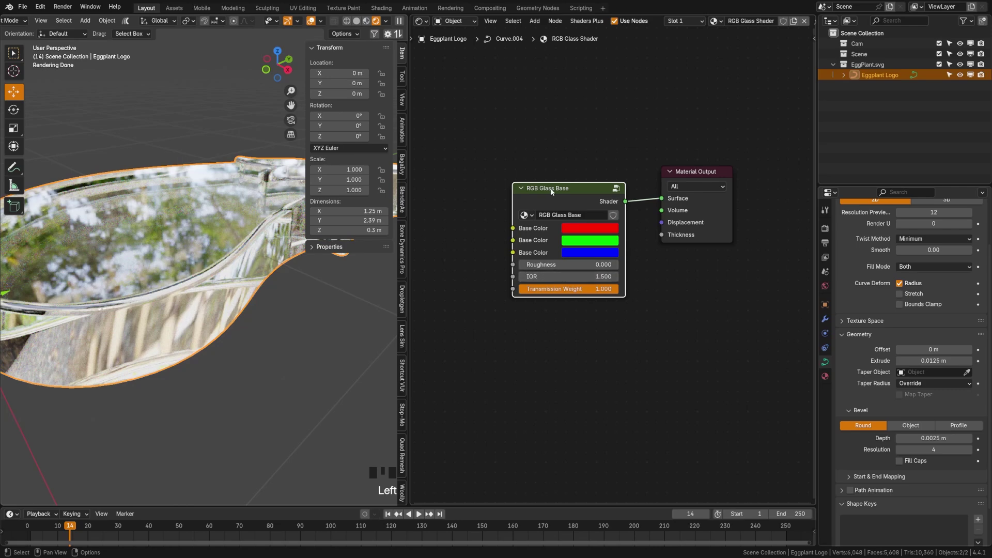
{"action": "key", "text": "Tab"}
{"action": "scroll", "coordinate": [525, 290], "scroll_direction": "down", "scroll_amount": 2}
Step: Insert a Math Add node offsetting the middle shader's IOR by 0.05
{"action": "middle_click_drag", "start_coordinate": [525, 286], "coordinate": [551, 290]}
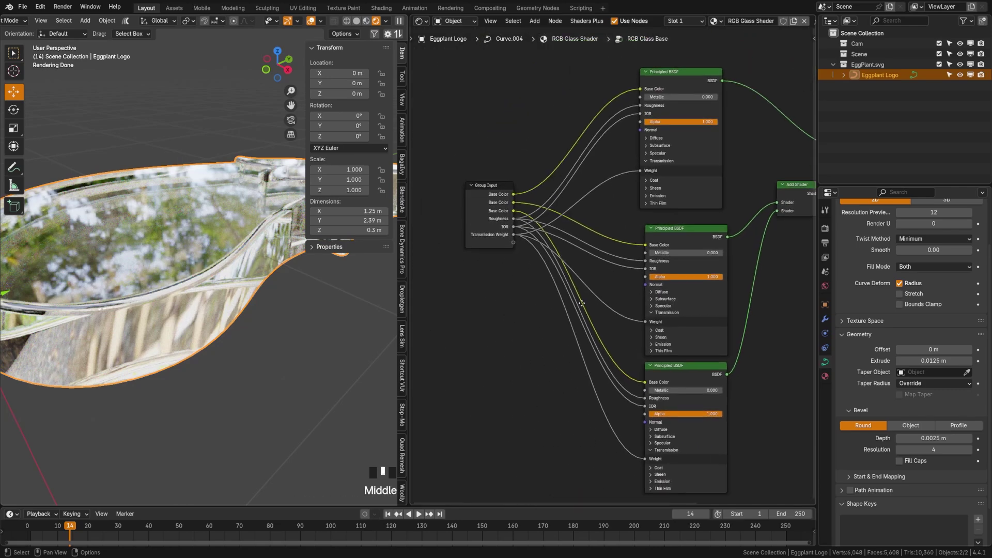
{"action": "scroll", "coordinate": [552, 289], "scroll_direction": "up", "scroll_amount": 1}
{"action": "left_click", "coordinate": [496, 308]}
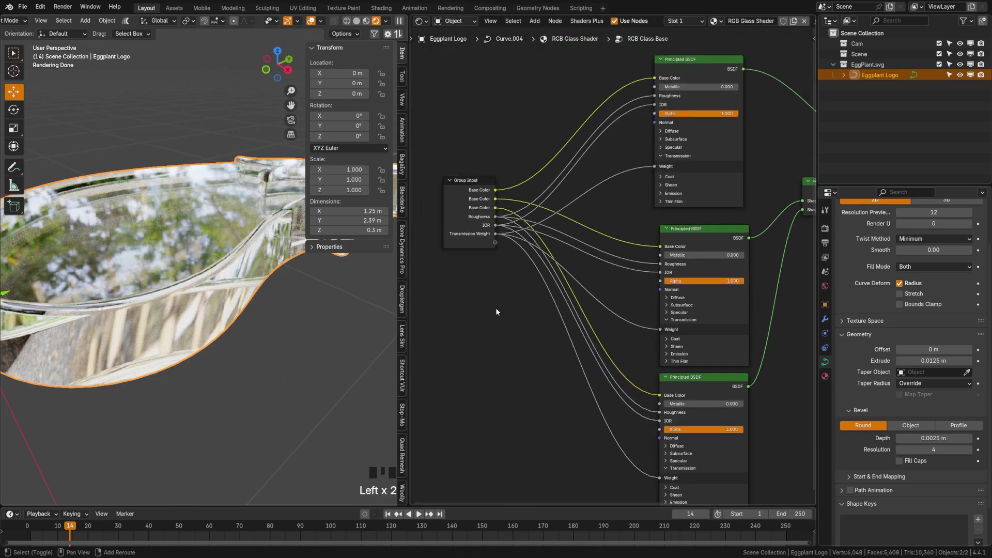
{"action": "key", "text": "shift+a"}
{"action": "left_click", "coordinate": [480, 314]}
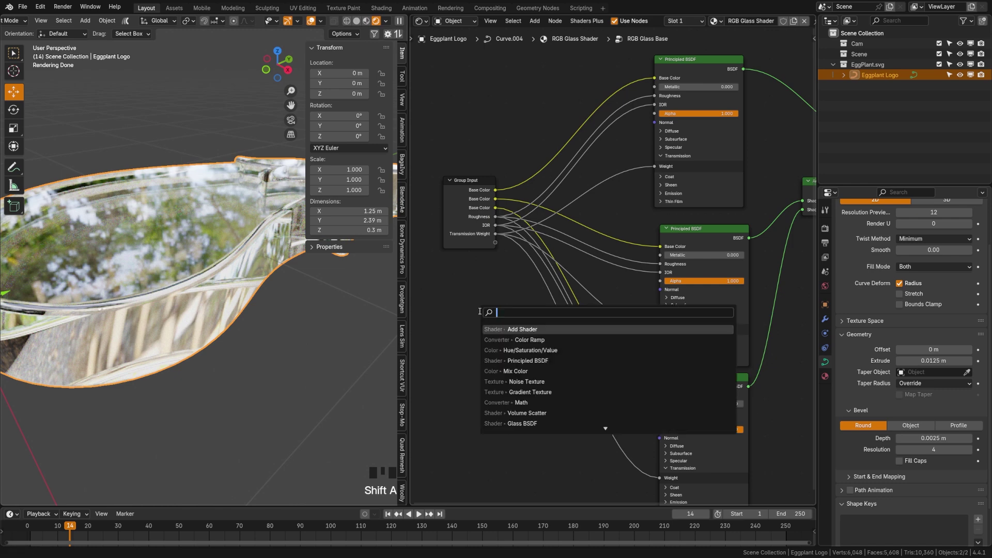
{"action": "type", "text": "add"}
{"action": "key", "text": "Return"}
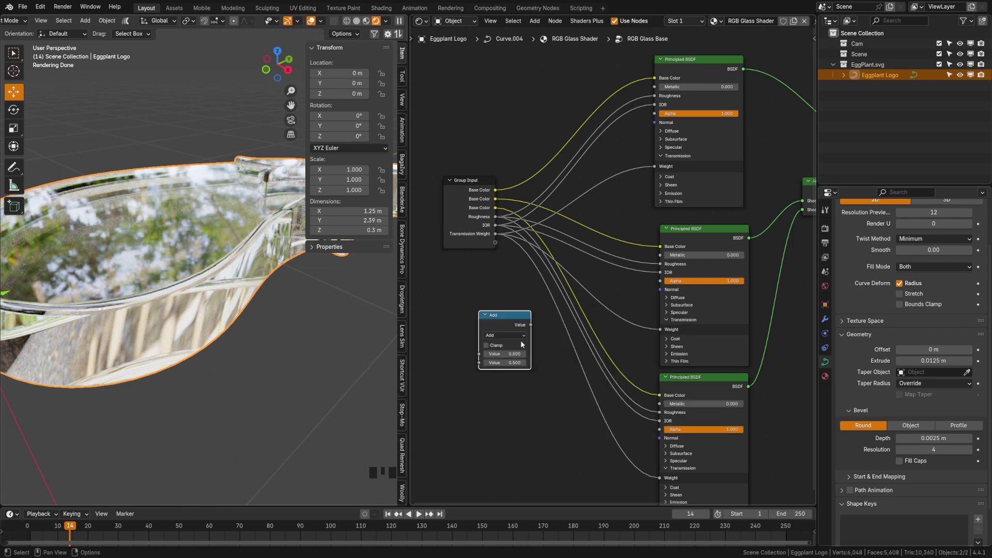
{"action": "left_click", "coordinate": [486, 334]}
{"action": "left_click", "coordinate": [544, 288]}
{"action": "mouse_move", "coordinate": [499, 321]}
{"action": "left_mouse_down"}
{"action": "mouse_move", "coordinate": [673, 286]}
{"action": "mouse_move", "coordinate": [612, 263]}
{"action": "left_mouse_up"}
{"action": "double_click", "coordinate": [613, 311]}
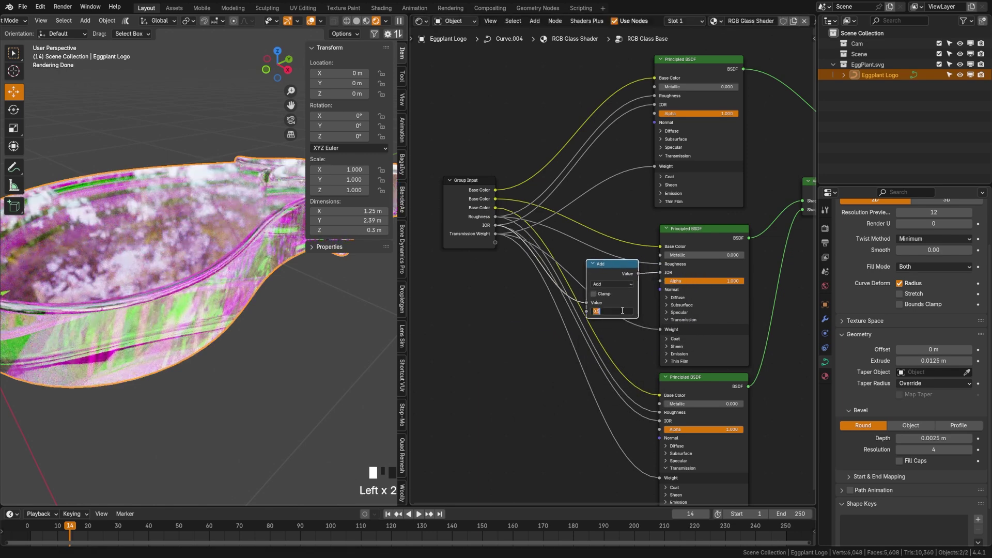
{"action": "key", "text": "Return"}
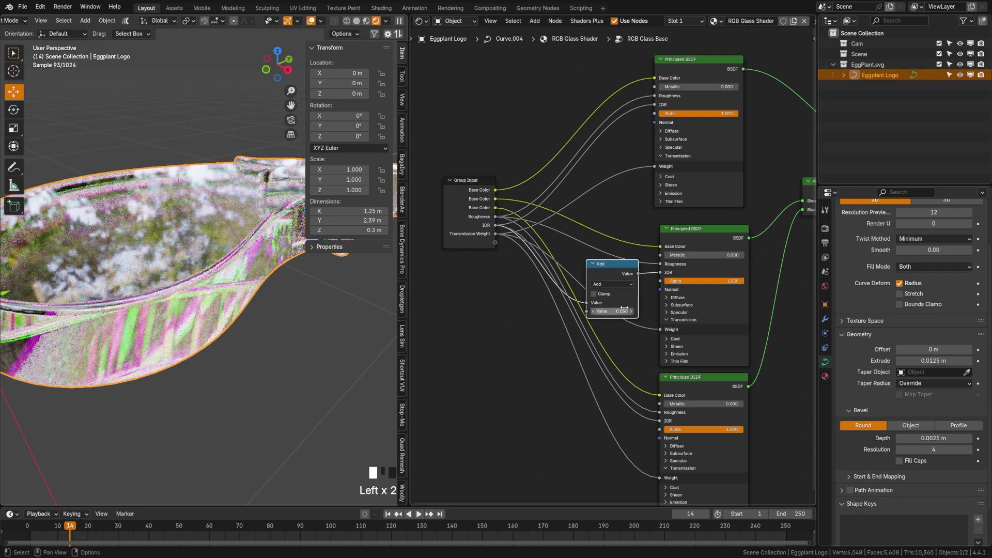
{"action": "left_click_drag", "start_coordinate": [613, 264], "coordinate": [597, 254]}
Step: Duplicate the Add node onto the bottom shader's IOR with 0.1 offset, then exit the group
{"action": "key", "text": "shift+d"}
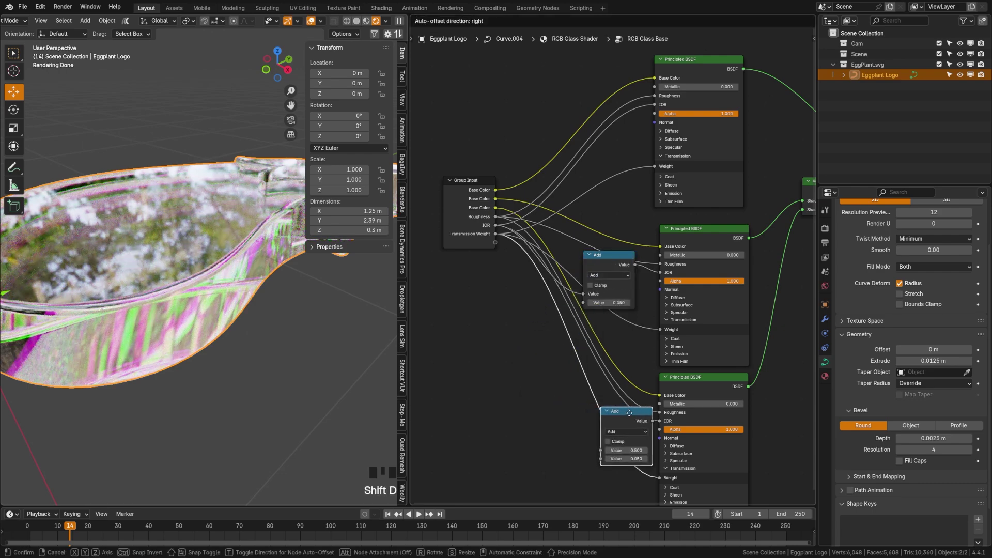
{"action": "left_click", "coordinate": [618, 418]}
{"action": "left_click_drag", "start_coordinate": [619, 418], "coordinate": [613, 405]}
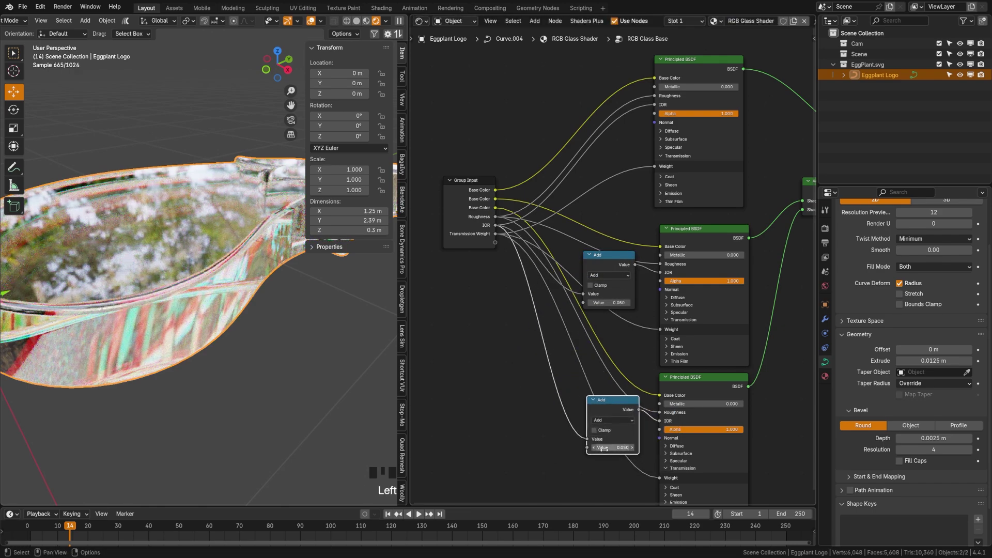
{"action": "double_click", "coordinate": [613, 447]}
{"action": "type", "text": "0.1"}
{"action": "key", "text": "Return"}
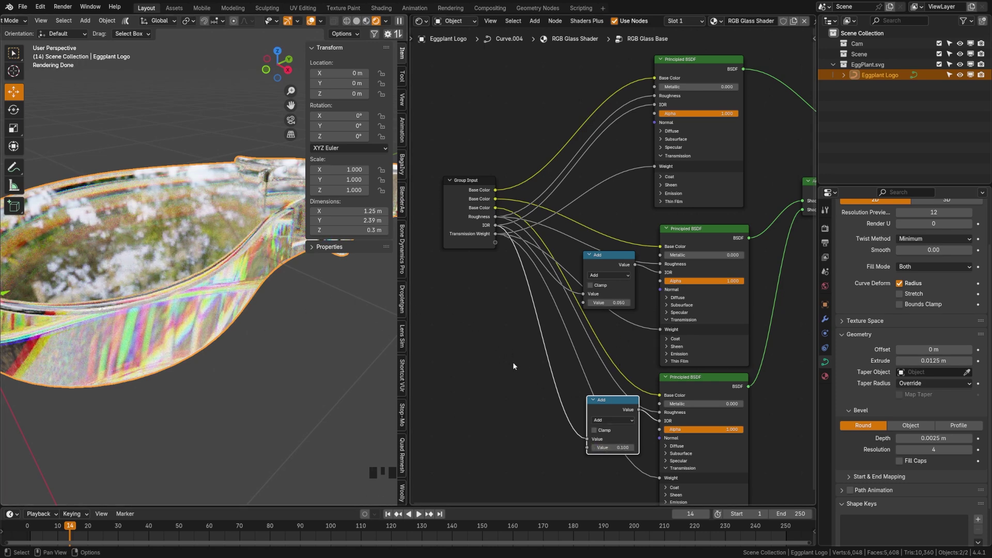
{"action": "key", "text": "Tab"}
{"action": "scroll", "coordinate": [547, 265], "scroll_direction": "up", "scroll_amount": 1}
{"action": "scroll", "coordinate": [234, 284], "scroll_direction": "down", "scroll_amount": 4}
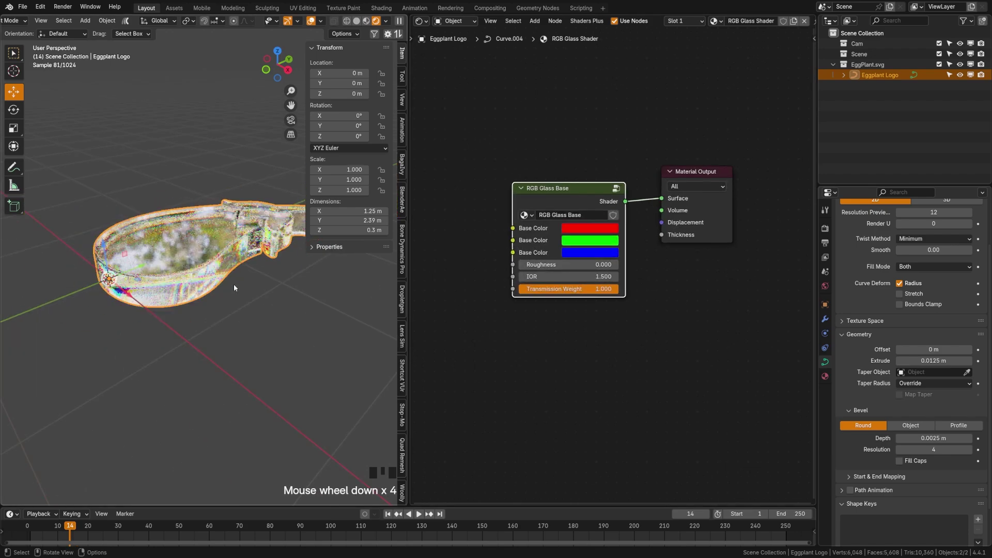
Step: Try yellow, red and magenta base colours, then undo back to red, green and blue
{"action": "middle_click_drag", "start_coordinate": [234, 284], "coordinate": [225, 295]}
{"action": "scroll", "coordinate": [541, 249], "scroll_direction": "up", "scroll_amount": 3}
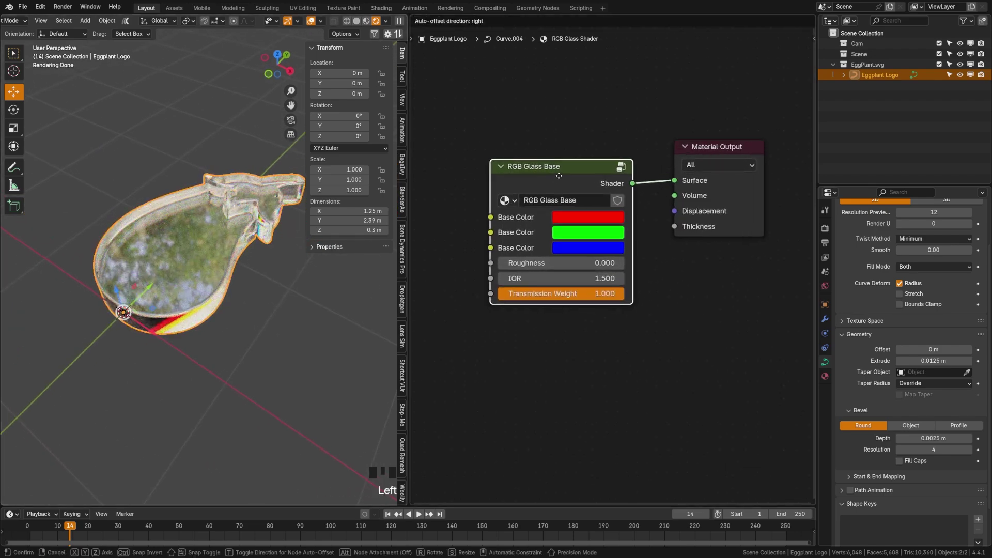
{"action": "left_click_drag", "start_coordinate": [540, 241], "coordinate": [554, 233]}
{"action": "scroll", "coordinate": [264, 257], "scroll_direction": "up", "scroll_amount": 2}
{"action": "scroll", "coordinate": [265, 258], "scroll_direction": "up", "scroll_amount": 1}
{"action": "scroll", "coordinate": [547, 232], "scroll_direction": "up", "scroll_amount": 1}
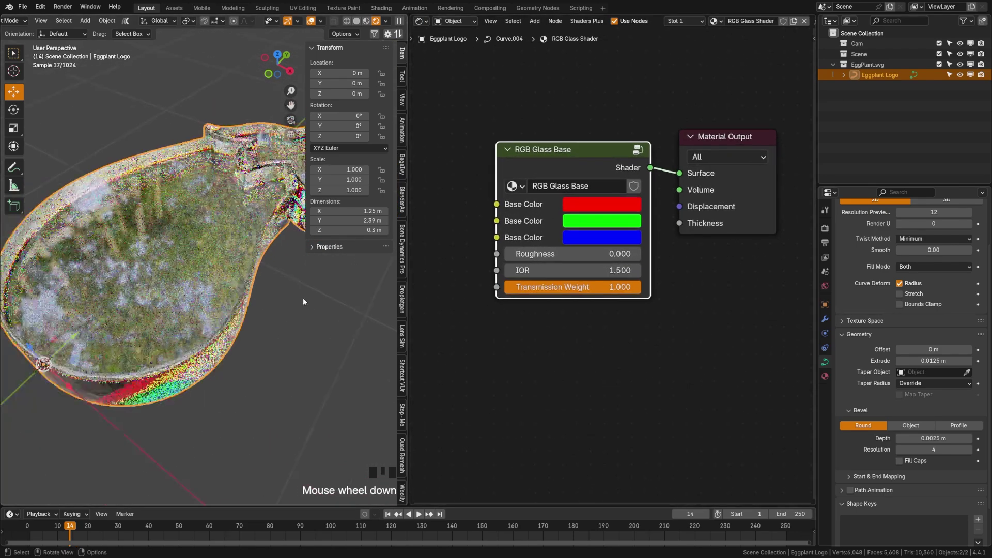
{"action": "scroll", "coordinate": [303, 298], "scroll_direction": "down", "scroll_amount": 3}
{"action": "middle_click_drag", "start_coordinate": [304, 298], "coordinate": [283, 284]}
{"action": "left_click", "coordinate": [594, 204]}
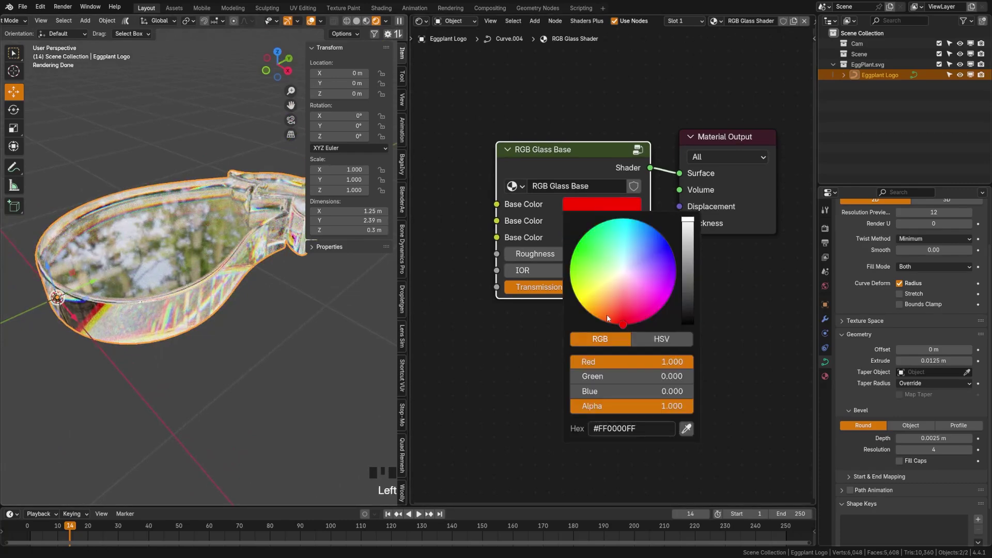
{"action": "left_click", "coordinate": [607, 279]}
{"action": "left_click", "coordinate": [601, 222]}
{"action": "left_click", "coordinate": [608, 320]}
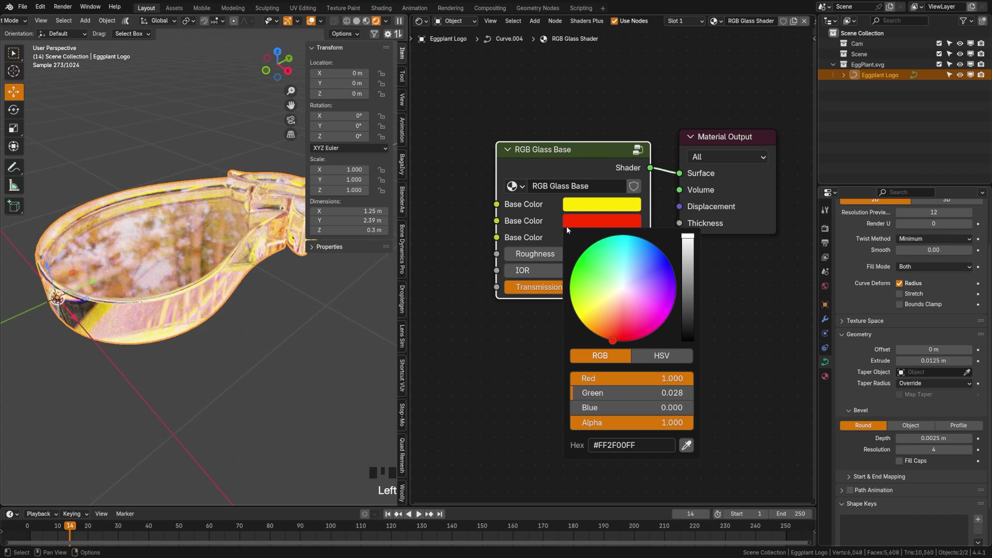
{"action": "left_click", "coordinate": [602, 238]}
{"action": "left_click", "coordinate": [650, 322]}
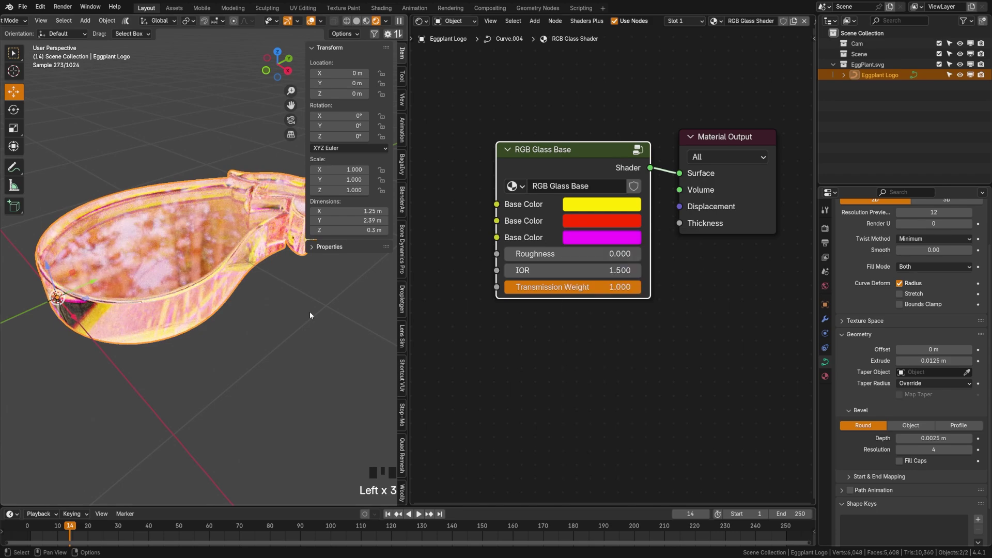
{"action": "key", "text": "ctrl+z"}
{"action": "key", "text": "ctrl+z"}
{"action": "key", "text": "ctrl+z"}
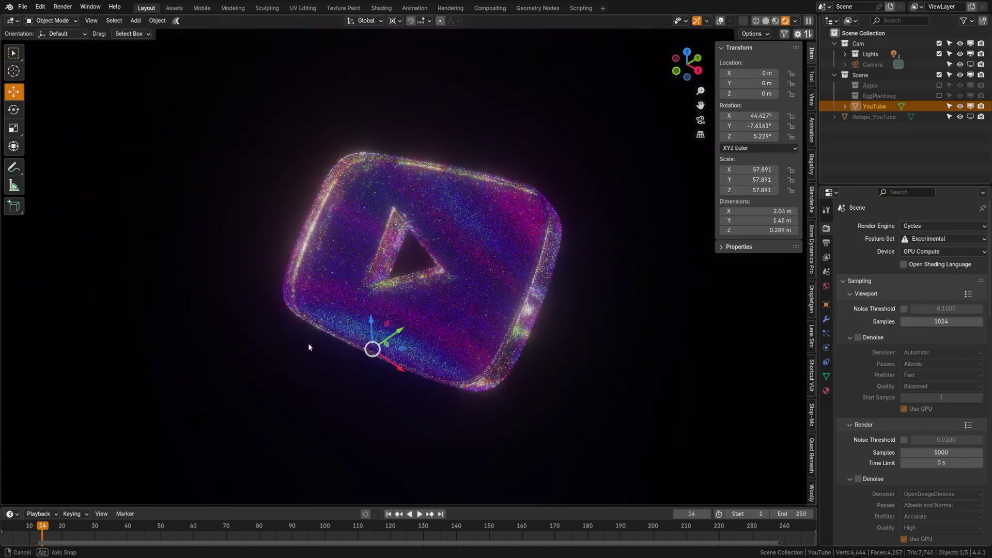
{"action": "mouse_move", "coordinate": [308, 347]}
{"action": "middle_mouse_down"}
{"action": "mouse_move", "coordinate": [332, 342]}
{"action": "mouse_move", "coordinate": [275, 312]}
{"action": "mouse_move", "coordinate": [342, 374]}
{"action": "middle_mouse_up"}
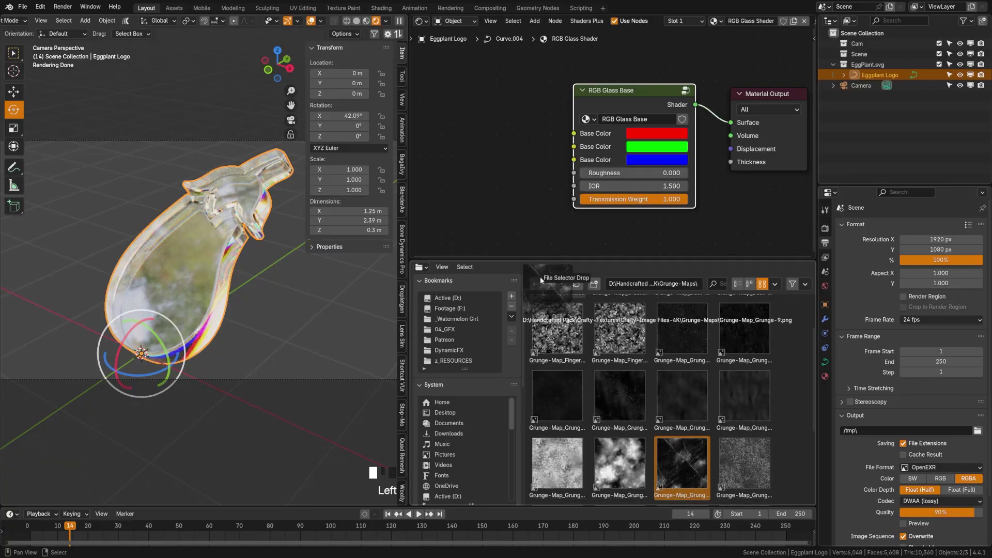
Step: Add the grunge image as Non-Color data and link it to the glass Roughness
{"action": "left_click", "coordinate": [495, 104]}
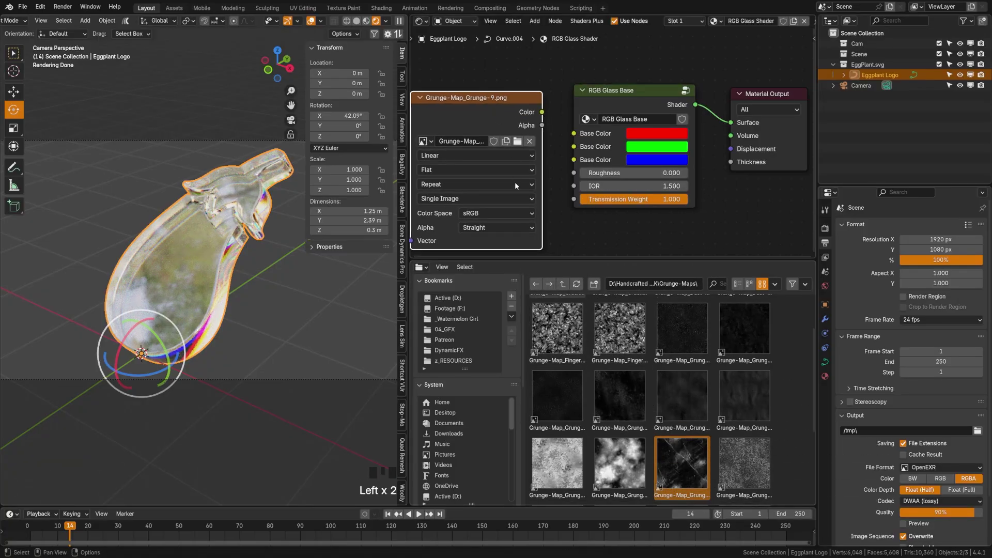
{"action": "left_click", "coordinate": [498, 213]}
{"action": "left_click", "coordinate": [624, 313]}
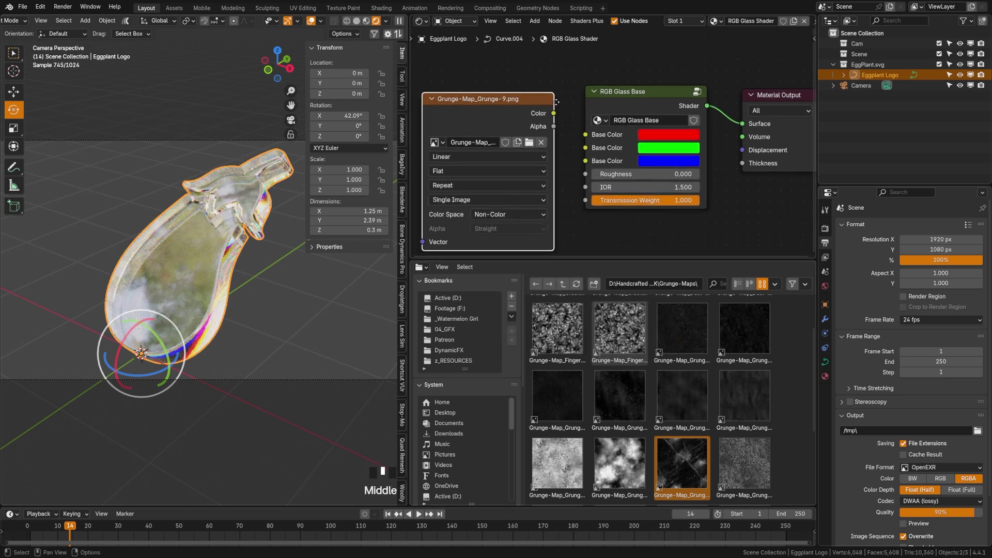
{"action": "middle_click_drag", "start_coordinate": [519, 120], "coordinate": [580, 124]}
{"action": "left_click_drag", "start_coordinate": [604, 115], "coordinate": [638, 178]}
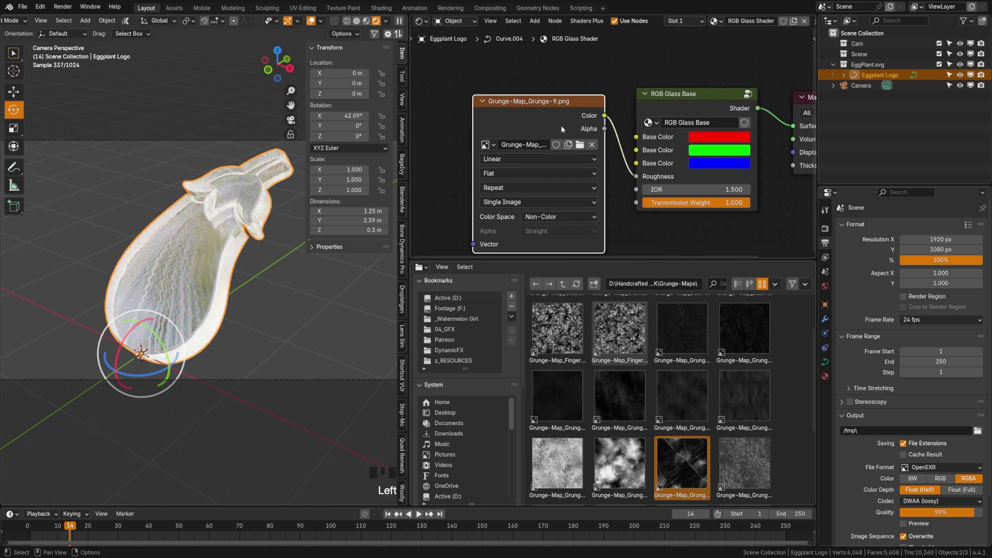
Step: Add Texture Coordinate and Mapping nodes with Ctrl+T, using Generated coordinates
{"action": "left_click", "coordinate": [535, 125]}
{"action": "key", "text": "ctrl+t"}
{"action": "mouse_move", "coordinate": [496, 139]}
{"action": "middle_mouse_down"}
{"action": "mouse_move", "coordinate": [592, 150]}
{"action": "mouse_move", "coordinate": [634, 124]}
{"action": "middle_mouse_up"}
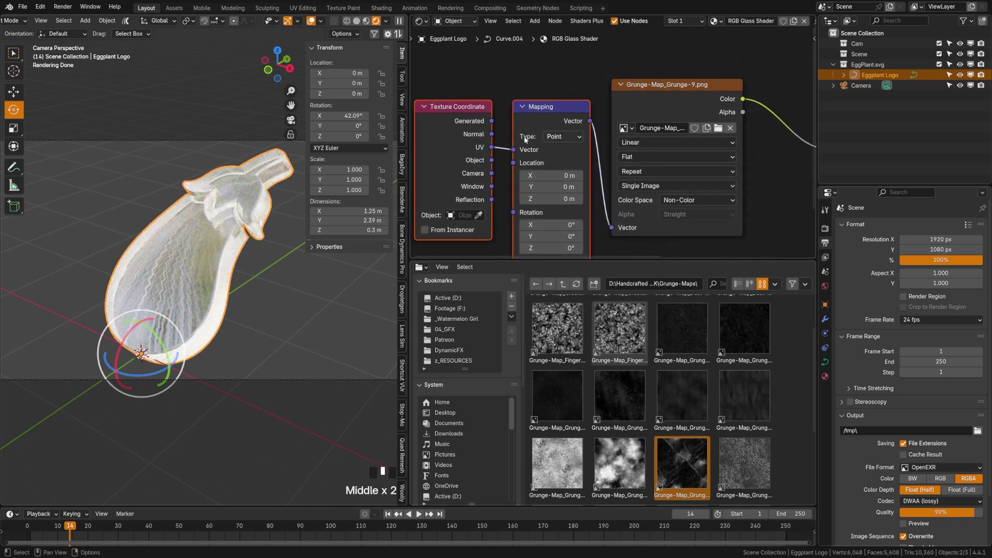
{"action": "left_click_drag", "start_coordinate": [492, 121], "coordinate": [513, 151]}
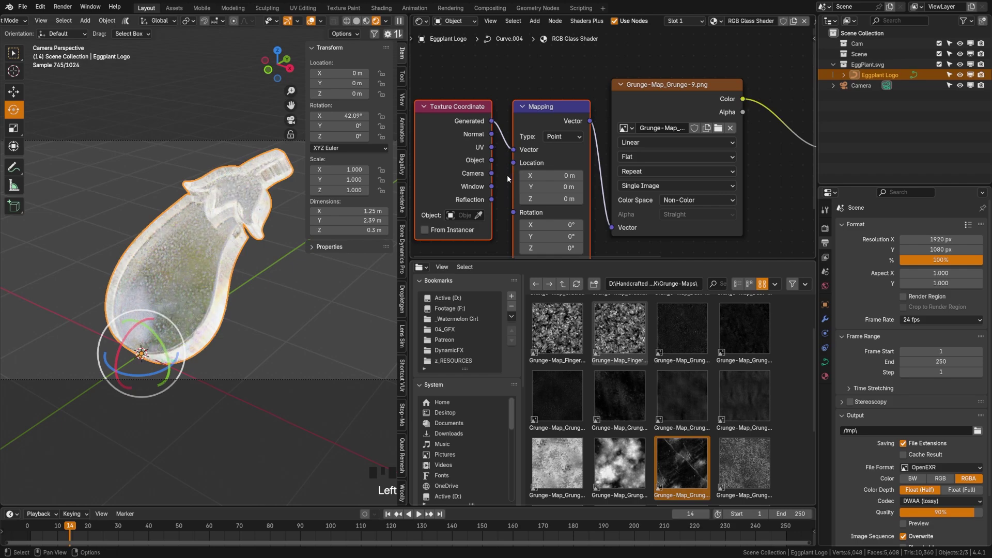
{"action": "middle_click_drag", "start_coordinate": [509, 179], "coordinate": [520, 101]}
{"action": "scroll", "coordinate": [194, 271], "scroll_direction": "up", "scroll_amount": 8}
{"action": "mouse_move", "coordinate": [194, 272]}
{"action": "middle_mouse_down", "text": "shift"}
{"action": "mouse_move", "coordinate": [256, 358]}
{"action": "mouse_move", "coordinate": [232, 333]}
{"action": "middle_mouse_up", "text": "shift"}
{"action": "scroll", "coordinate": [636, 177], "scroll_direction": "down", "scroll_amount": 10}
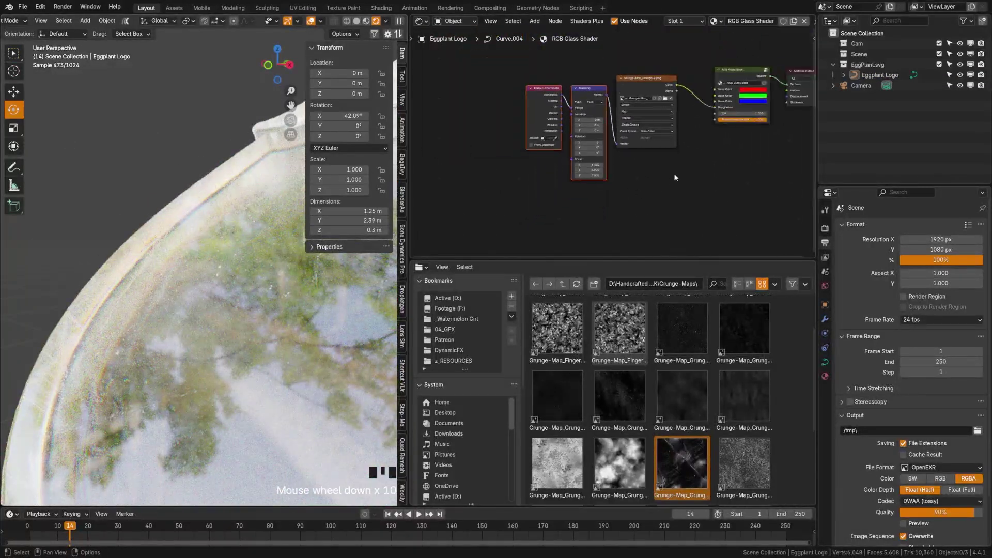
{"action": "middle_click_drag", "start_coordinate": [674, 173], "coordinate": [622, 183]}
{"action": "scroll", "coordinate": [621, 183], "scroll_direction": "up", "scroll_amount": 2}
Step: Add a Normal input to the RGB Glass Base group
{"action": "left_click", "coordinate": [654, 127]}
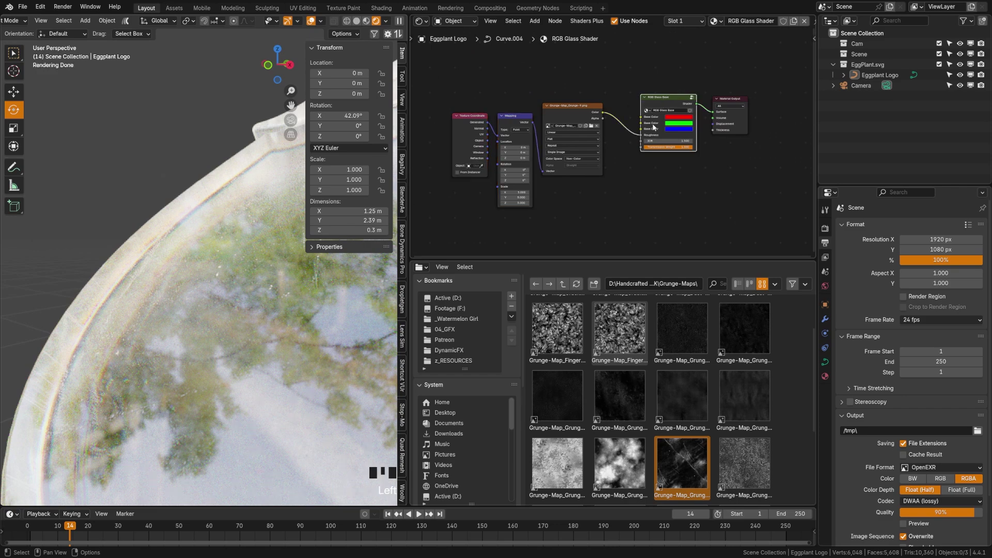
{"action": "key", "text": "Tab"}
{"action": "middle_click_drag", "start_coordinate": [642, 157], "coordinate": [620, 194]}
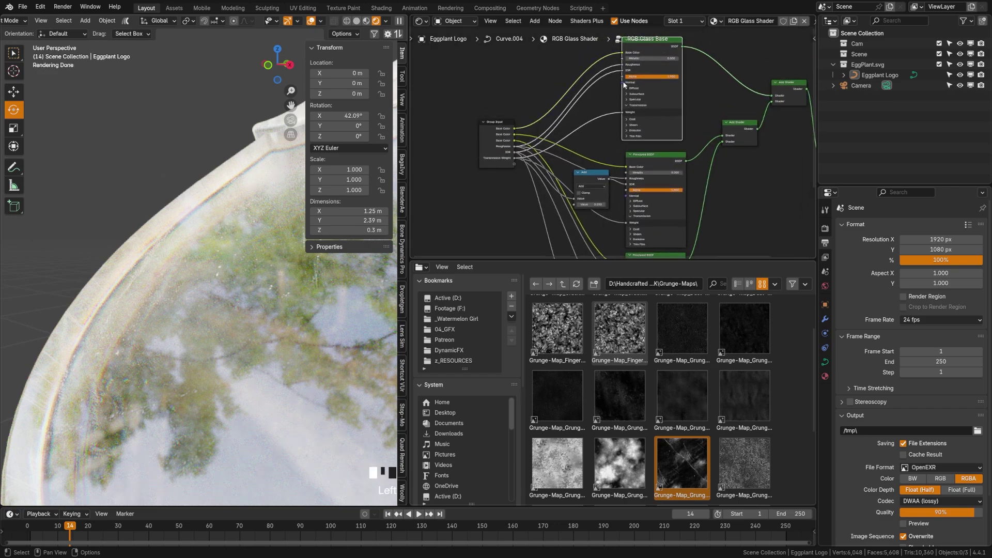
{"action": "left_click_drag", "start_coordinate": [513, 155], "coordinate": [524, 163]}
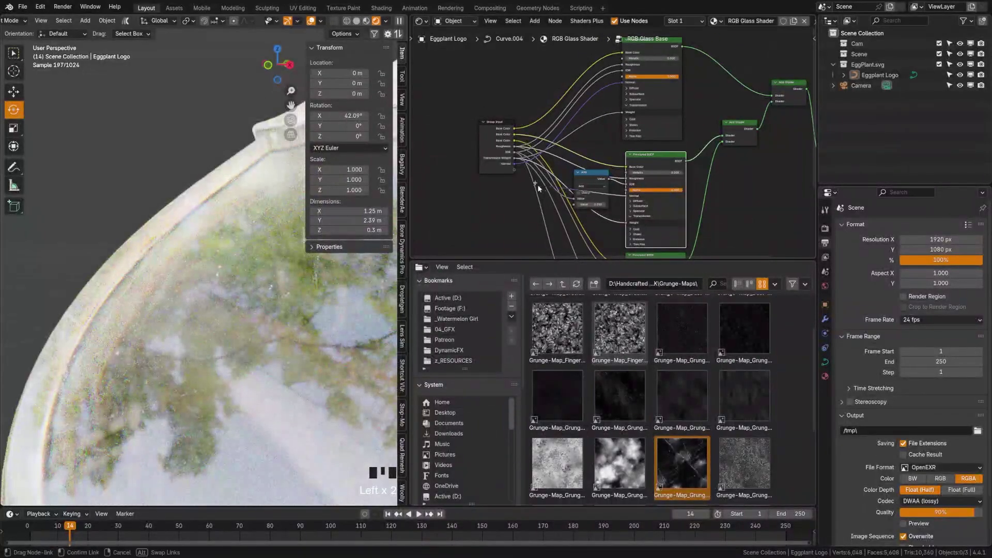
{"action": "middle_click_drag", "start_coordinate": [537, 185], "coordinate": [613, 224]}
{"action": "key", "text": "Tab"}
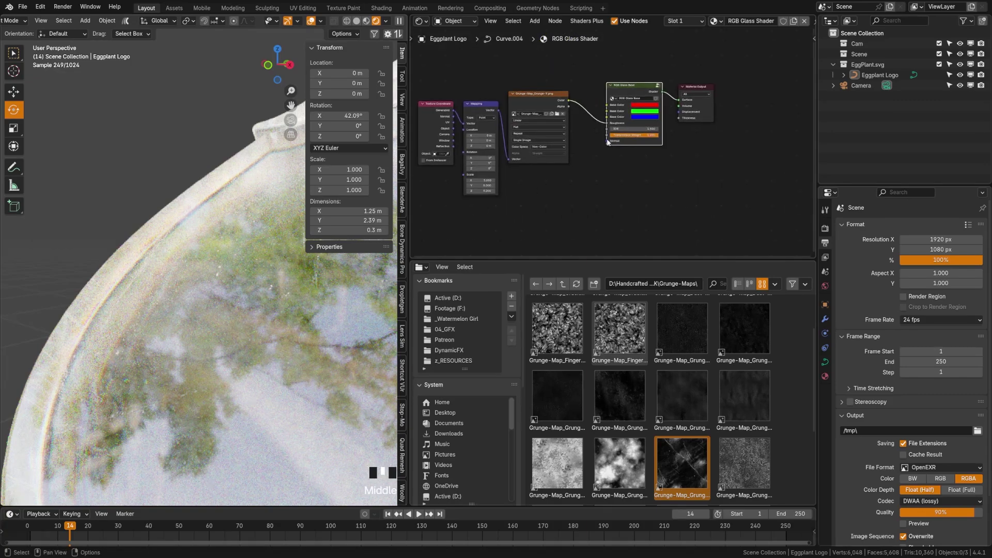
Step: Add a 0.015-strength Bump node from the grunge Color into the glass Normal
{"action": "middle_click_drag", "start_coordinate": [543, 152], "coordinate": [477, 74]}
{"action": "left_click_drag", "start_coordinate": [477, 75], "coordinate": [643, 179]}
{"action": "mouse_move", "coordinate": [606, 80]}
{"action": "left_mouse_down"}
{"action": "mouse_move", "coordinate": [546, 78]}
{"action": "mouse_move", "coordinate": [611, 133]}
{"action": "left_mouse_up"}
{"action": "type", "text": "bump"}
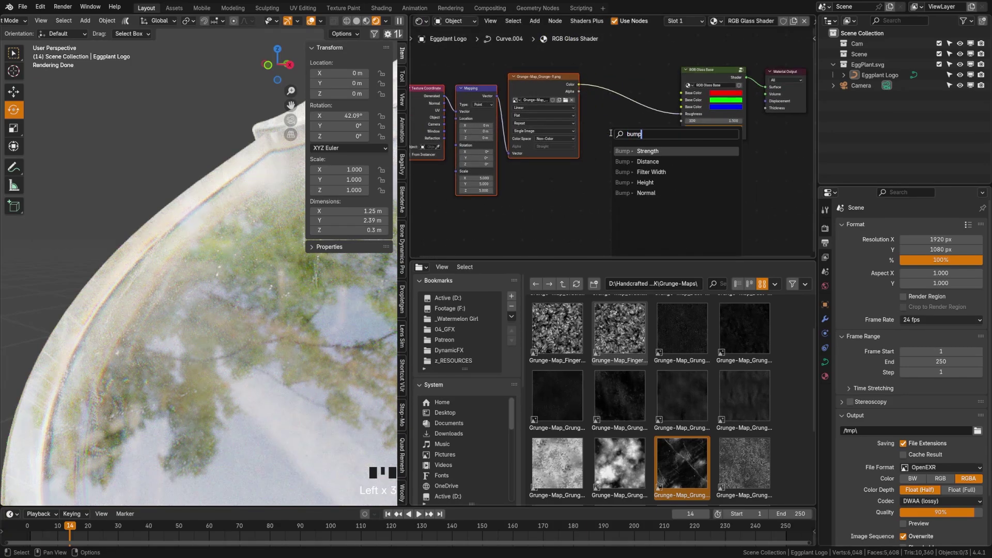
{"action": "key", "text": "Return"}
{"action": "scroll", "coordinate": [612, 135], "scroll_direction": "up", "scroll_amount": 2}
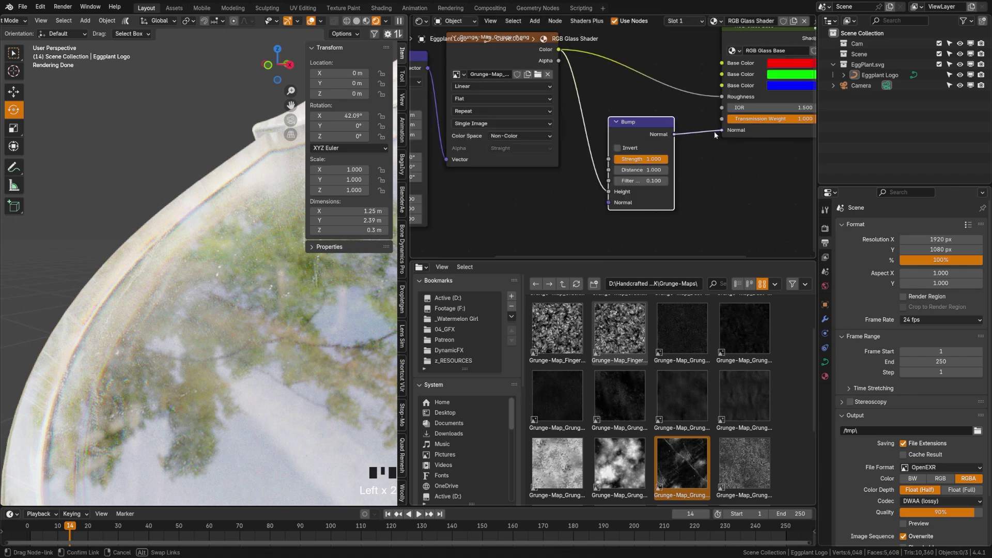
{"action": "left_click_drag", "start_coordinate": [677, 132], "coordinate": [719, 134]}
{"action": "left_click_drag", "start_coordinate": [647, 155], "coordinate": [647, 126]}
{"action": "left_click", "coordinate": [648, 126]}
{"action": "double_click", "coordinate": [647, 153]}
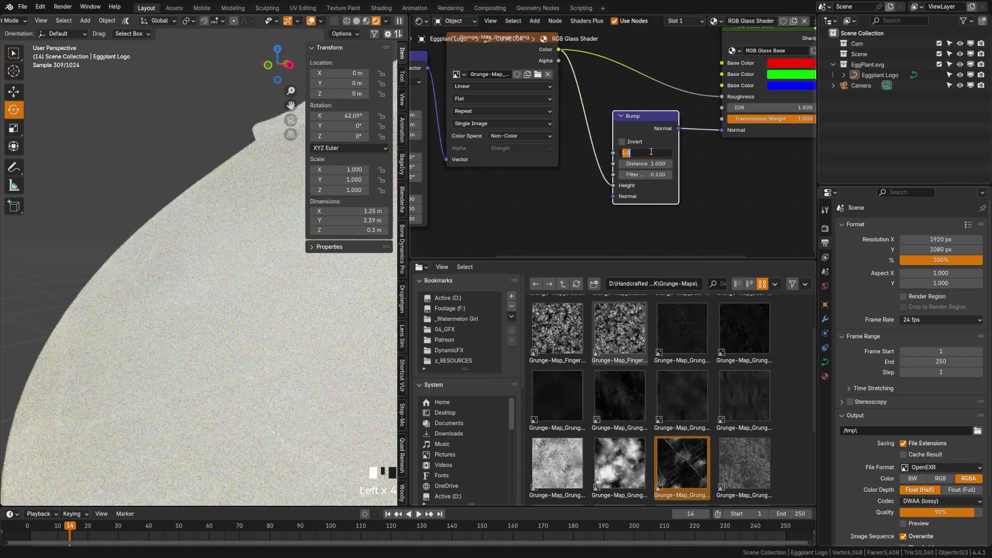
{"action": "type", "text": ".015"}
{"action": "key", "text": "Return"}
{"action": "scroll", "coordinate": [194, 311], "scroll_direction": "down", "scroll_amount": 3}
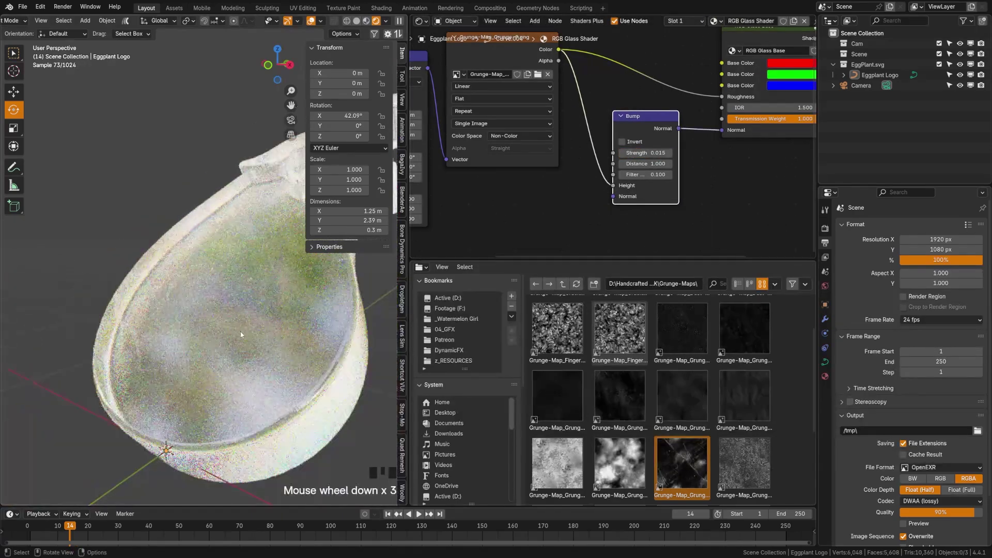
{"action": "mouse_move", "coordinate": [194, 310]}
{"action": "middle_mouse_down"}
{"action": "mouse_move", "coordinate": [244, 358]}
{"action": "mouse_move", "coordinate": [262, 423]}
{"action": "middle_mouse_up"}
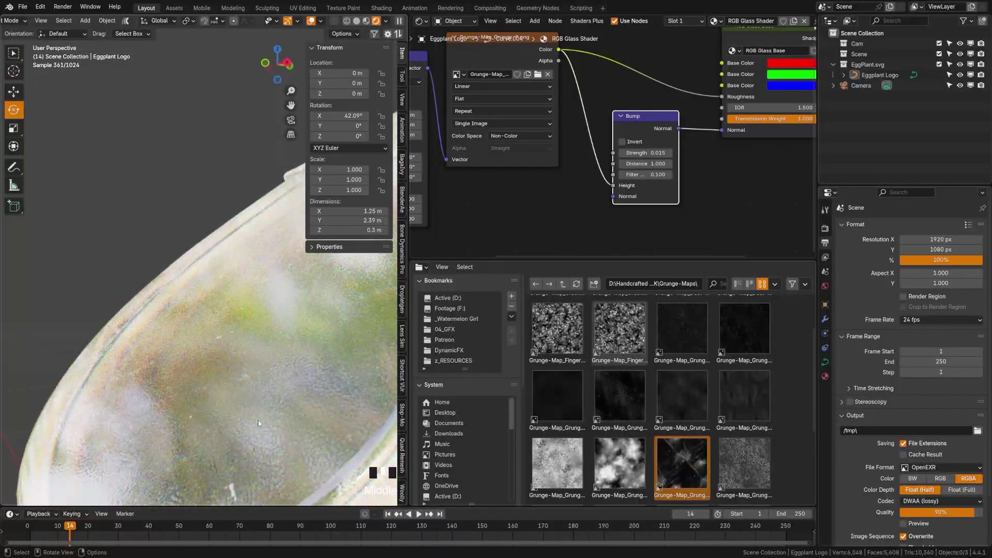
{"action": "key", "text": "KP_0"}
{"action": "scroll", "coordinate": [188, 344], "scroll_direction": "down", "scroll_amount": 5}
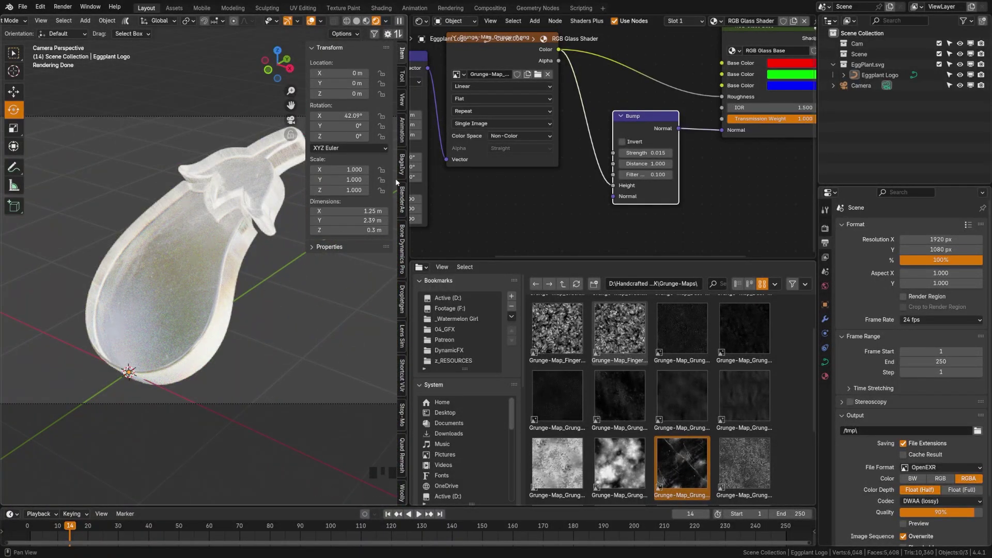
{"action": "middle_click_drag", "start_coordinate": [466, 141], "coordinate": [589, 140]}
Step: Turn on Scene World lighting in the Viewport Shading options
{"action": "middle_click_drag", "start_coordinate": [466, 140], "coordinate": [544, 140]}
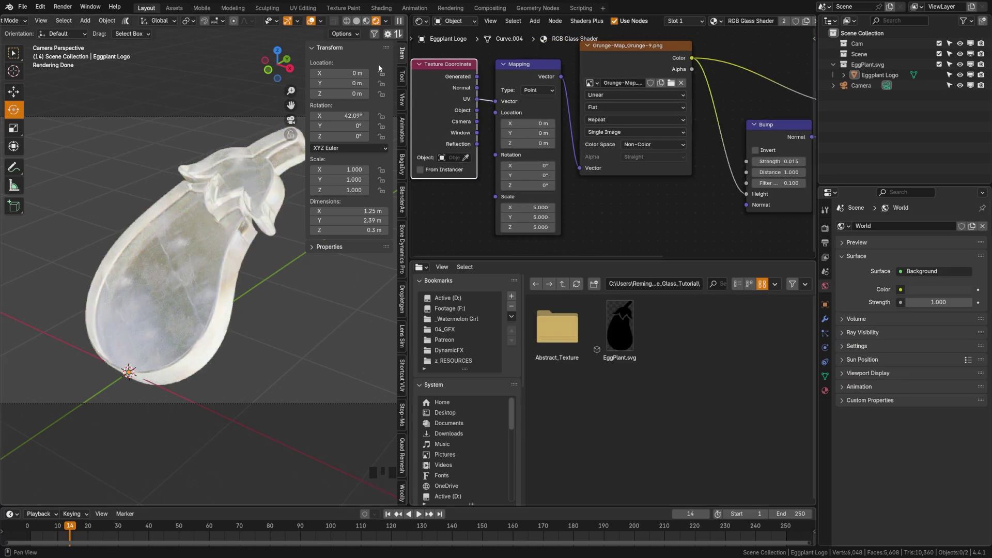
{"action": "left_click", "coordinate": [386, 21]}
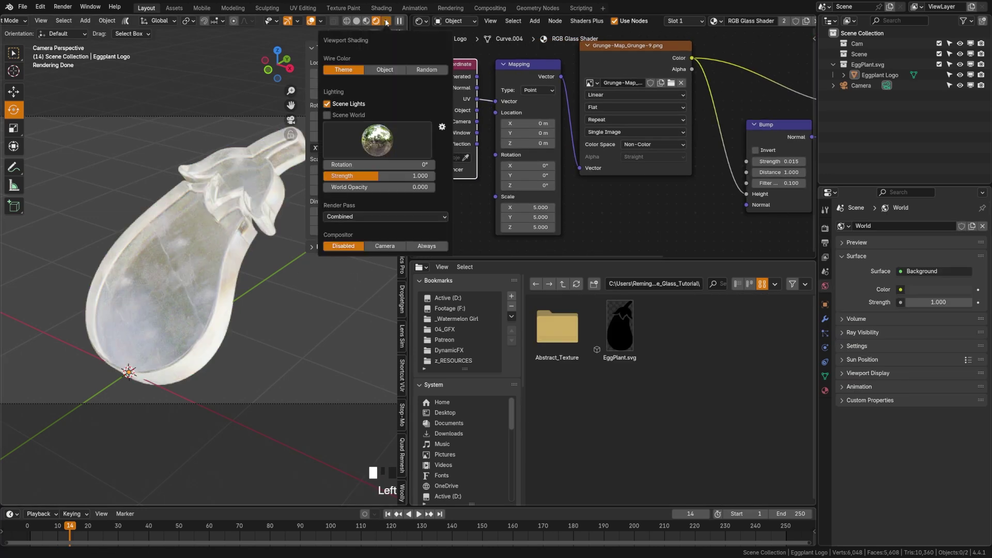
{"action": "left_click", "coordinate": [327, 116]}
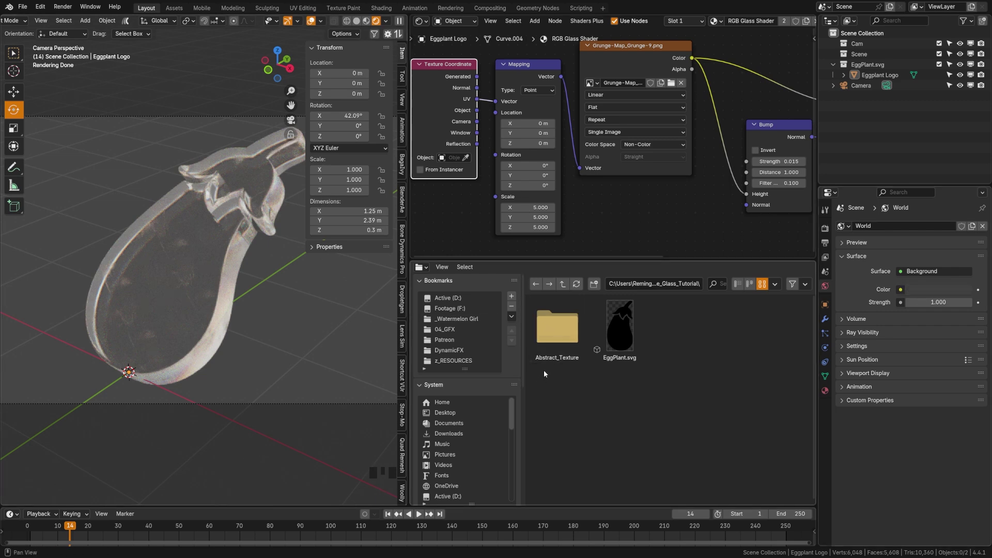
Step: Open the Abstract_Texture folder and drag hdri_5.png into the node tree
{"action": "left_click", "coordinate": [562, 345]}
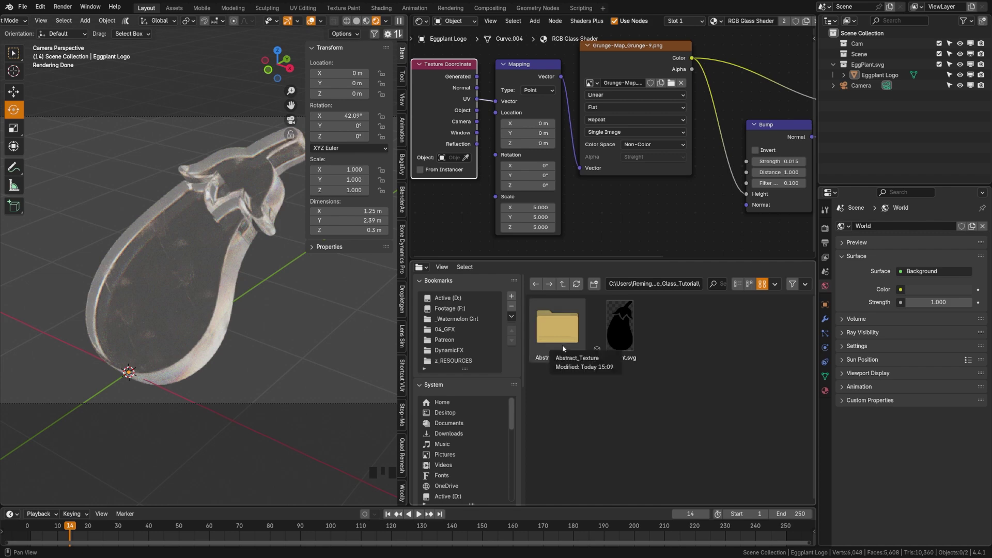
{"action": "double_click", "coordinate": [562, 345]}
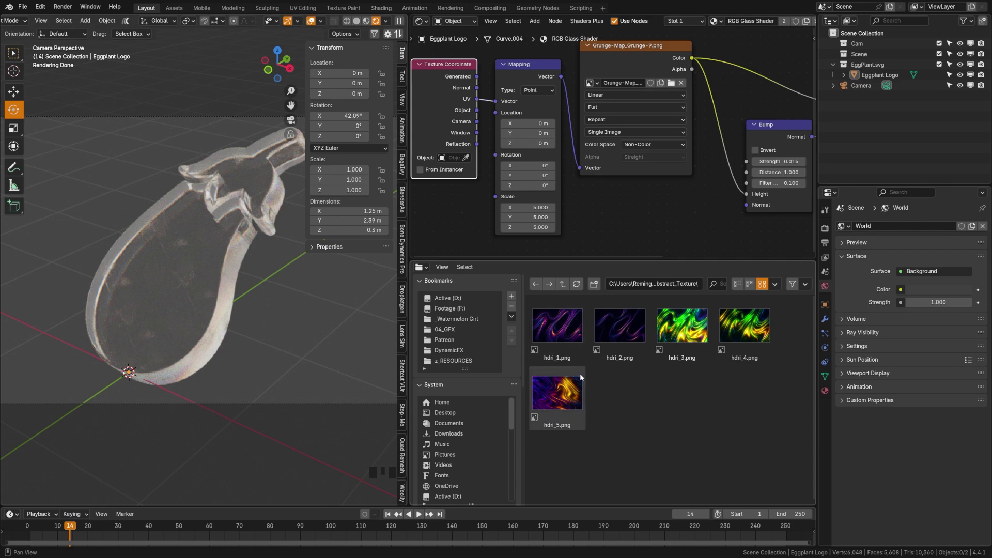
{"action": "left_click_drag", "start_coordinate": [567, 400], "coordinate": [721, 397]}
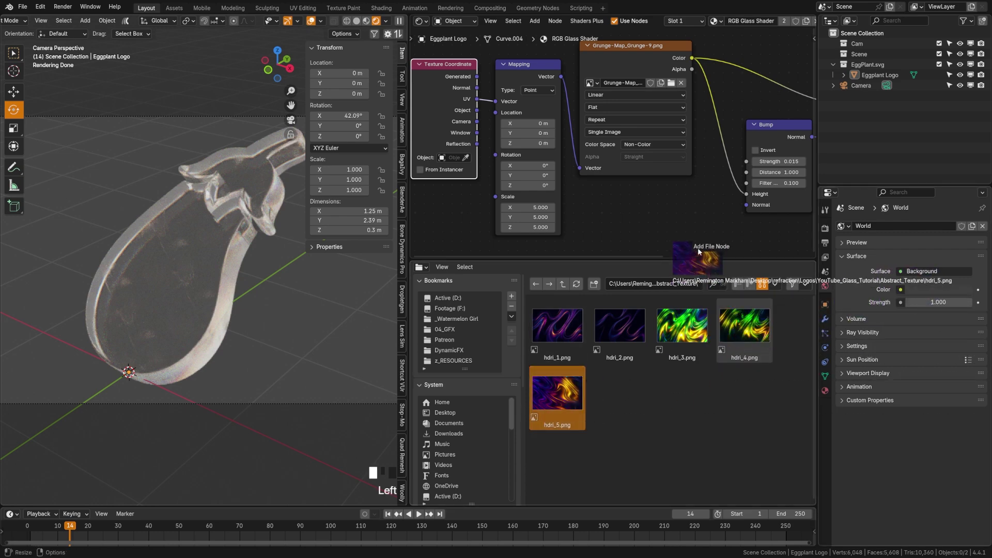
{"action": "left_click_drag", "start_coordinate": [722, 397], "coordinate": [613, 210]}
Step: Delete the stray image node and make the world colour an hdri_5.png Environment Texture
{"action": "left_click", "coordinate": [583, 191]}
{"action": "key", "text": "x"}
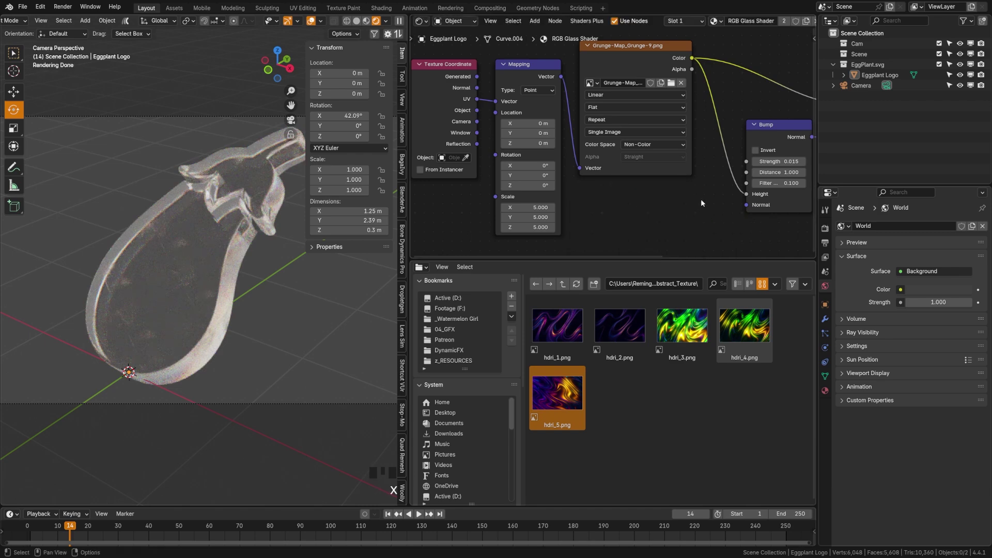
{"action": "left_click", "coordinate": [900, 294]}
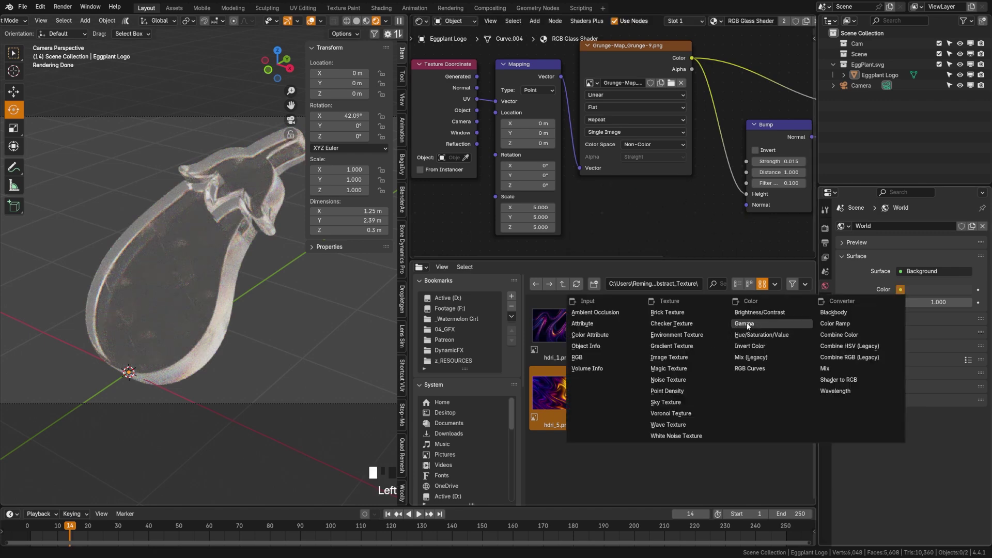
{"action": "left_click", "coordinate": [686, 336]}
{"action": "left_click", "coordinate": [845, 303]}
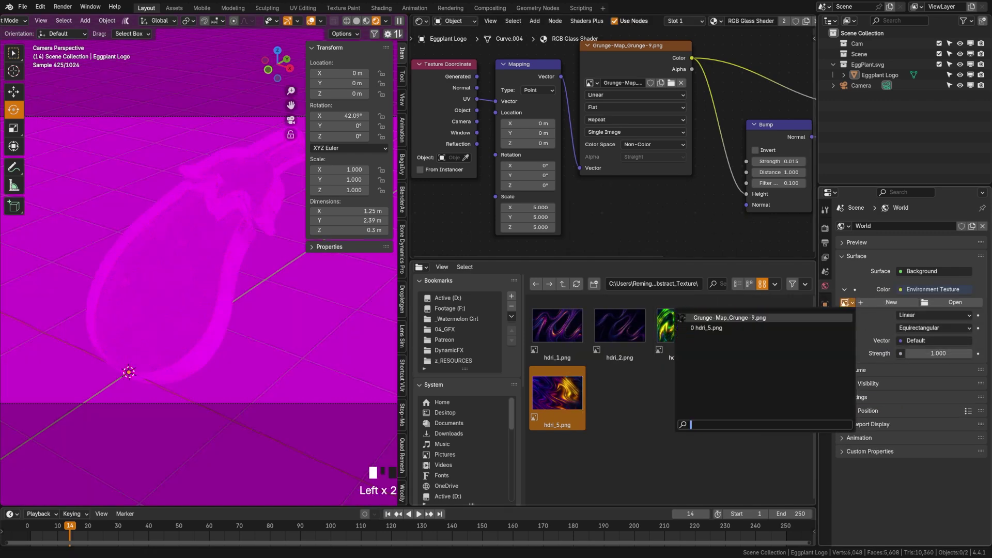
{"action": "left_click", "coordinate": [764, 324]}
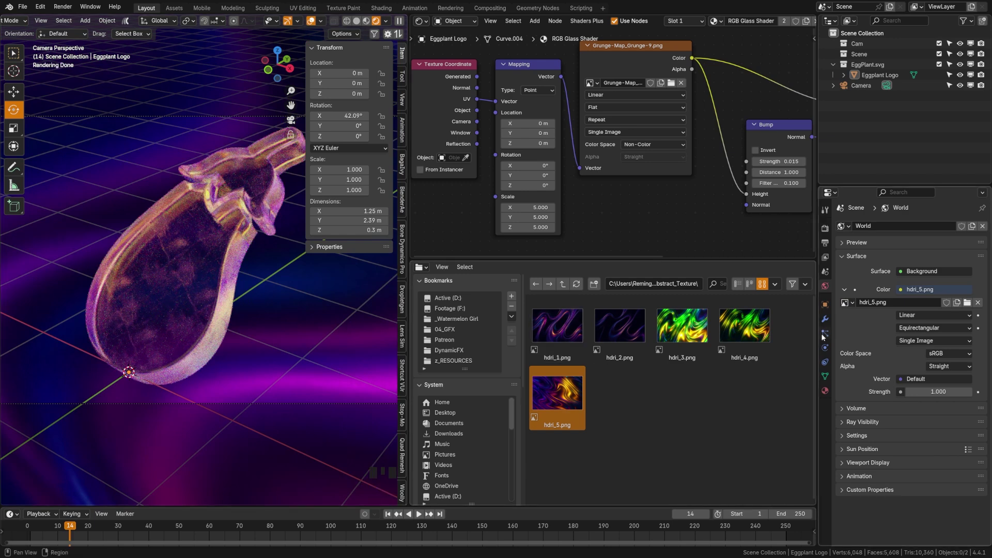
Step: Enable a transparent background in the Render Film settings
{"action": "left_click", "coordinate": [826, 228]}
{"action": "scroll", "coordinate": [873, 426], "scroll_direction": "down", "scroll_amount": 4}
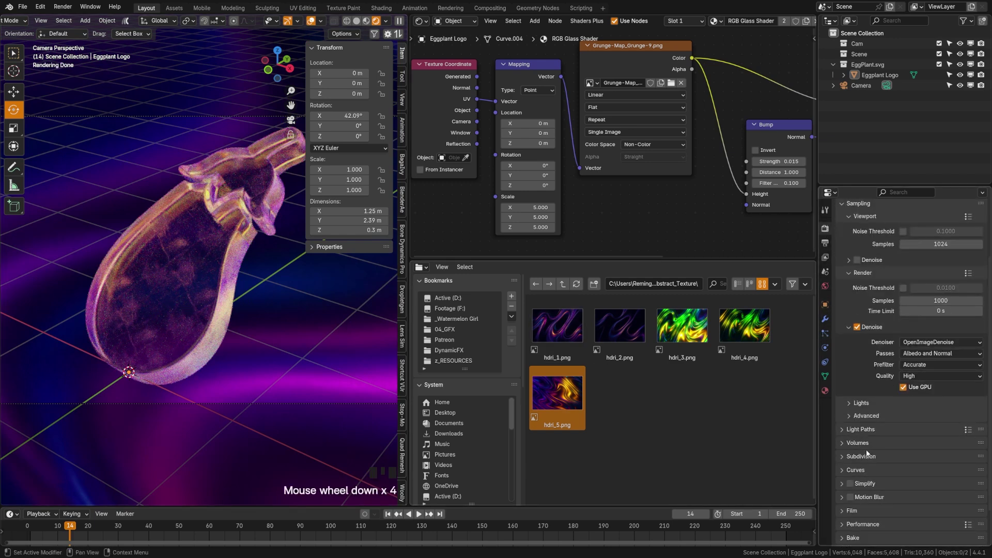
{"action": "scroll", "coordinate": [873, 485], "scroll_direction": "down", "scroll_amount": 3}
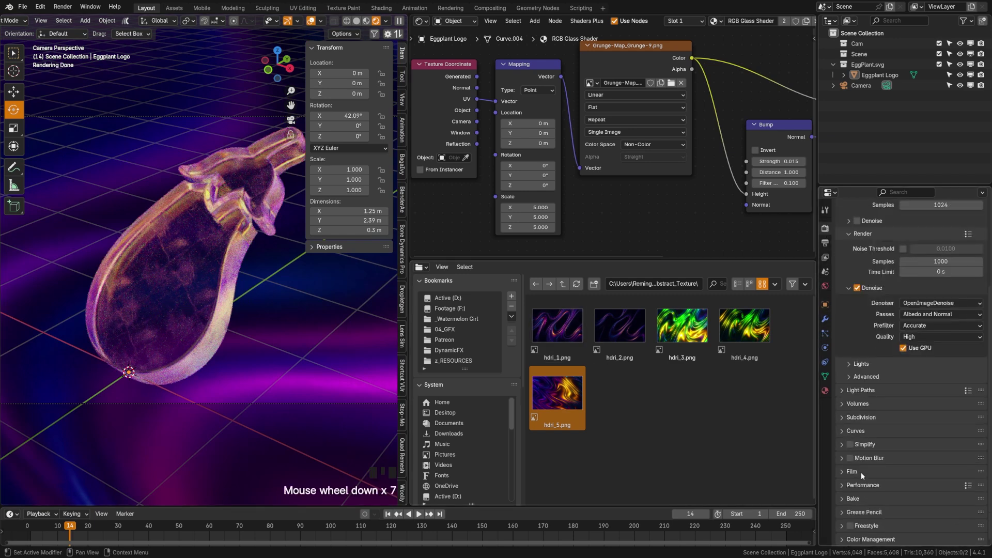
{"action": "left_click", "coordinate": [861, 472]}
{"action": "scroll", "coordinate": [892, 492], "scroll_direction": "down", "scroll_amount": 3}
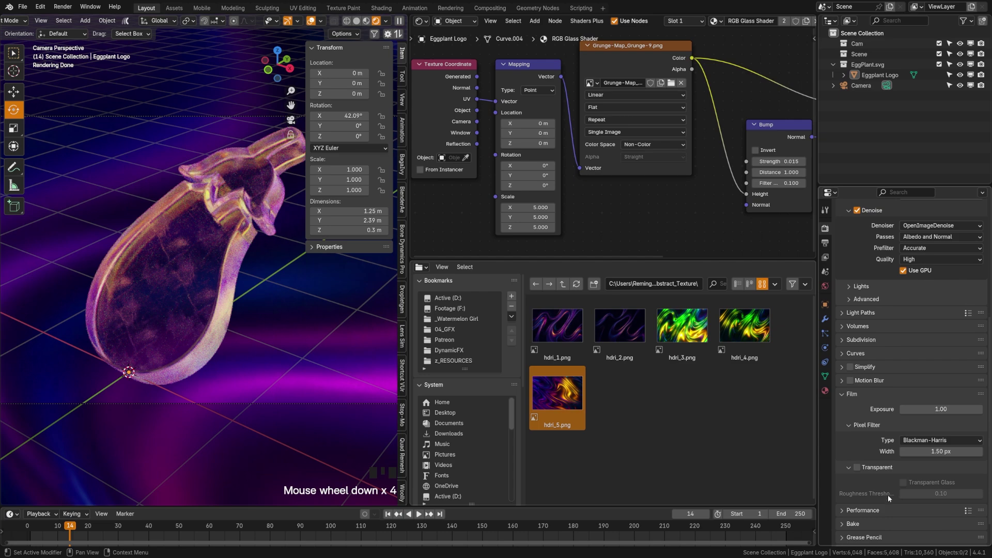
{"action": "left_click", "coordinate": [858, 468]}
{"action": "scroll", "coordinate": [177, 293], "scroll_direction": "up", "scroll_amount": 1}
{"action": "scroll", "coordinate": [177, 293], "scroll_direction": "down", "scroll_amount": 1}
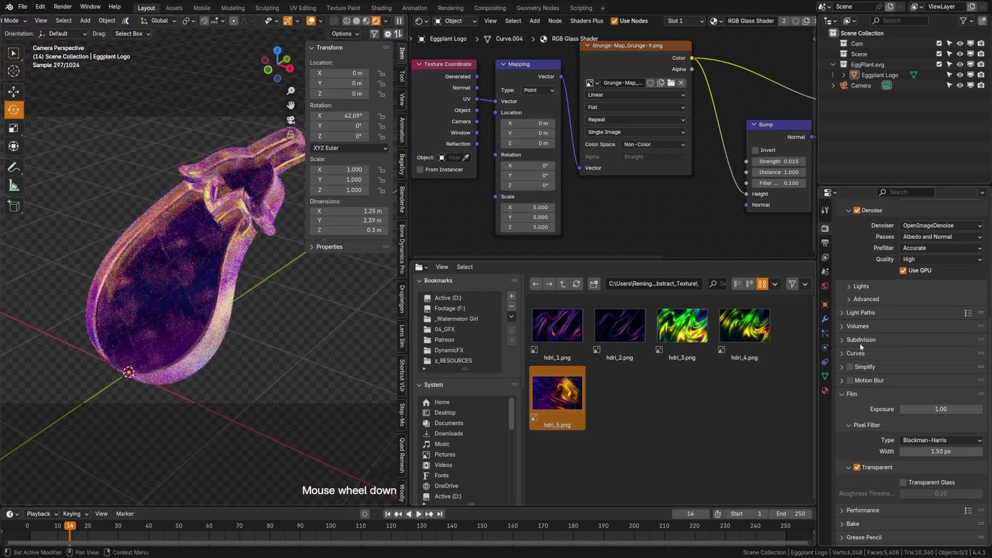
Step: Set the world background strength to 3 and hide the sidebar
{"action": "left_click", "coordinate": [825, 287]}
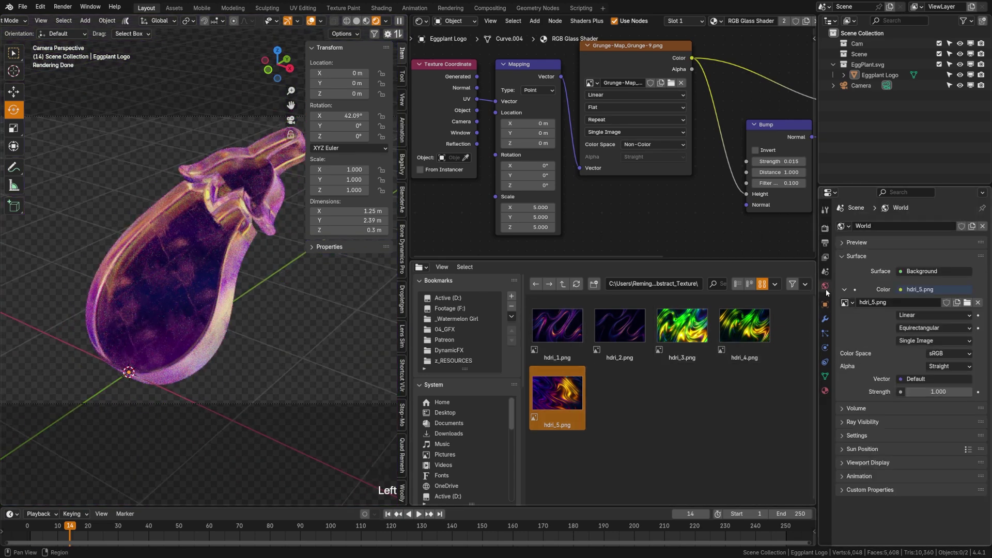
{"action": "double_click", "coordinate": [926, 390]}
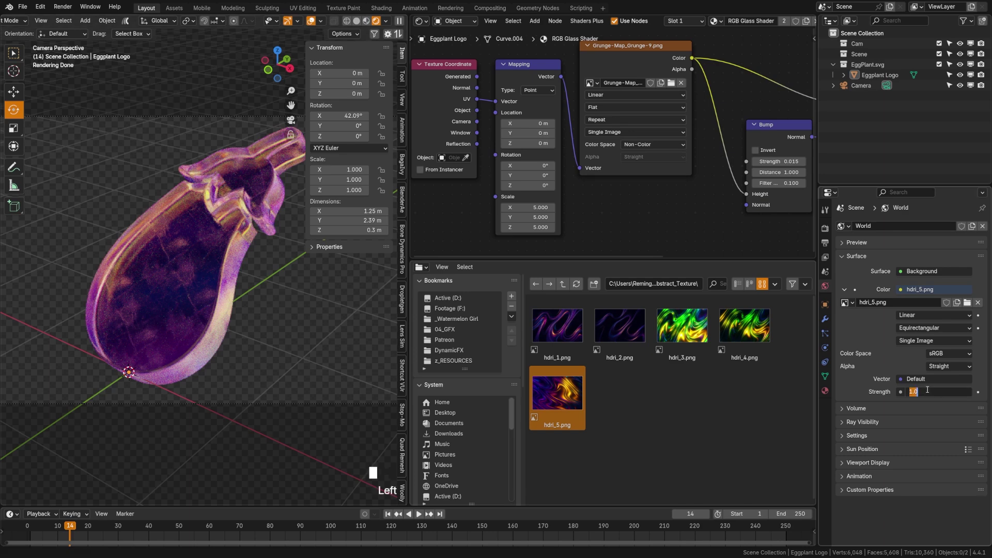
{"action": "type", "text": "3"}
{"action": "key", "text": "Return"}
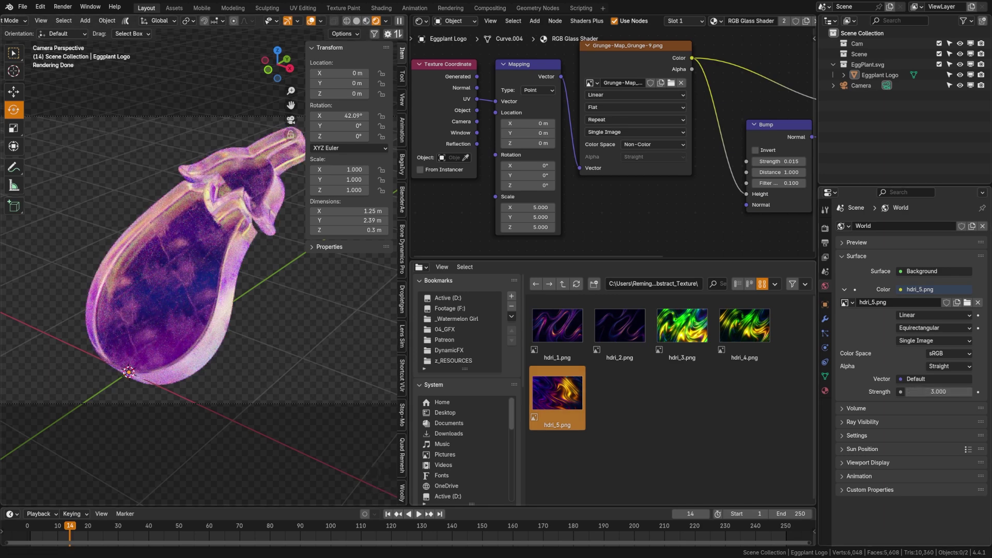
{"action": "key", "text": "n"}
Step: Show the World node tree and add Texture Coordinate and Mapping nodes to hdri_5.png
{"action": "left_click", "coordinate": [454, 21]}
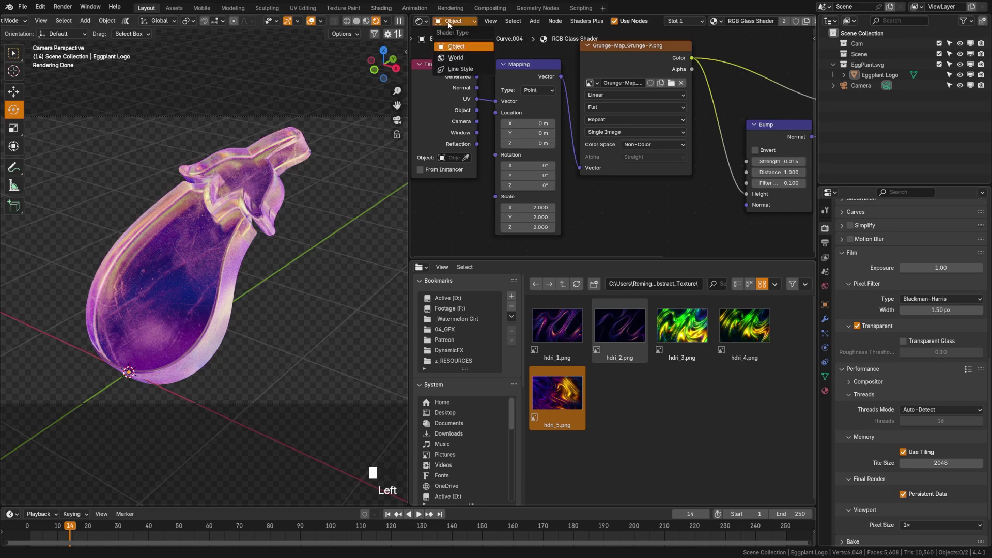
{"action": "left_click", "coordinate": [456, 57]}
{"action": "middle_click_drag", "start_coordinate": [621, 78], "coordinate": [560, 96]}
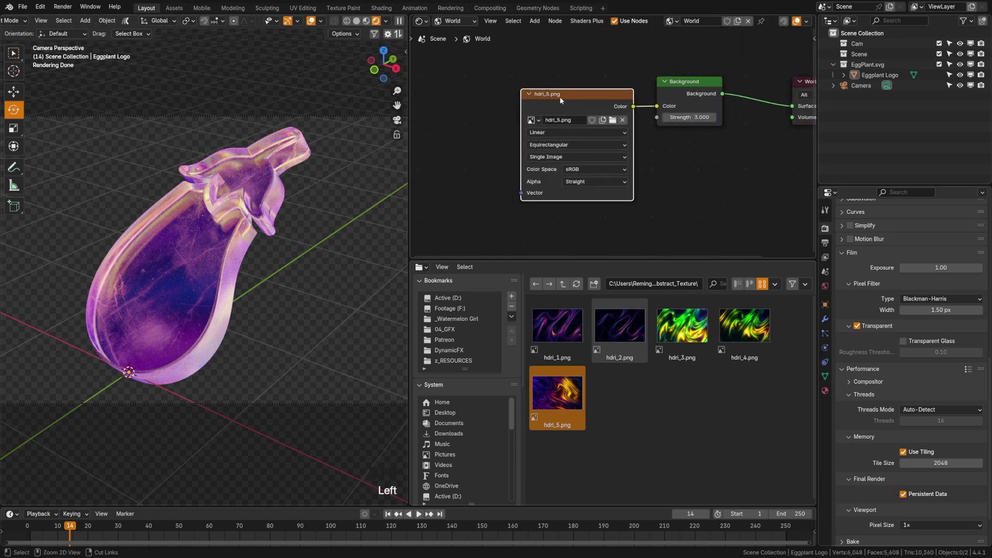
{"action": "key", "text": "ctrl+t"}
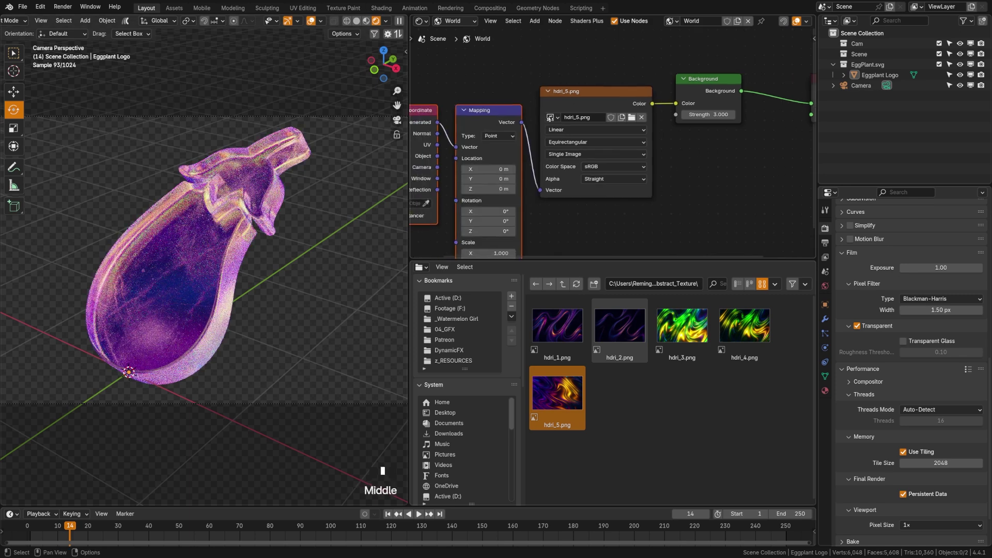
{"action": "middle_click_drag", "start_coordinate": [549, 100], "coordinate": [583, 94]}
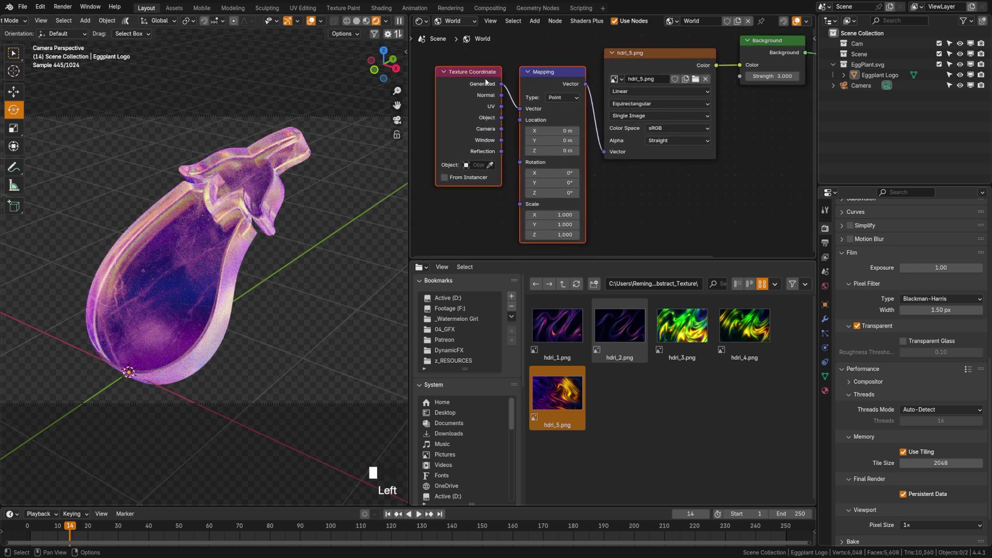
{"action": "left_click_drag", "start_coordinate": [523, 91], "coordinate": [454, 86]}
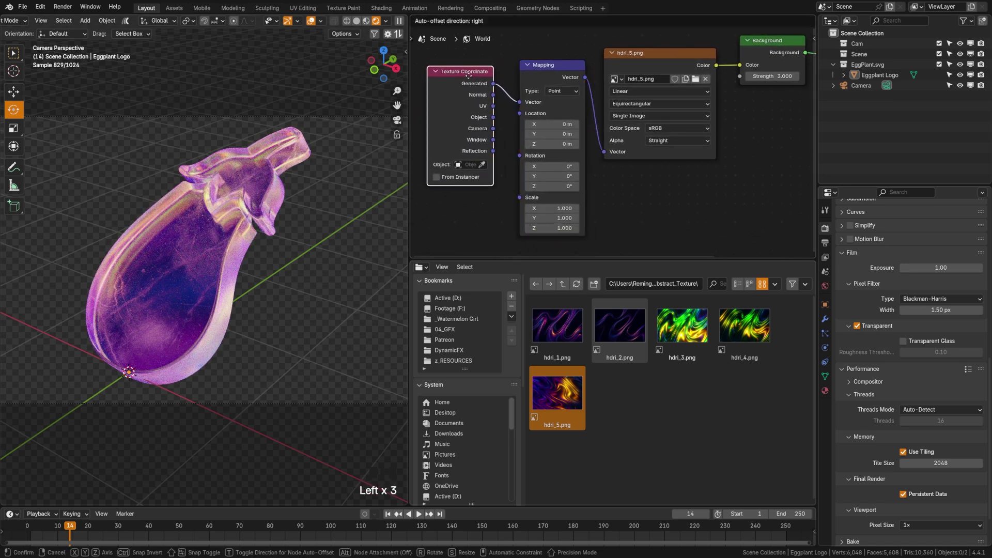
{"action": "left_click", "coordinate": [546, 67]}
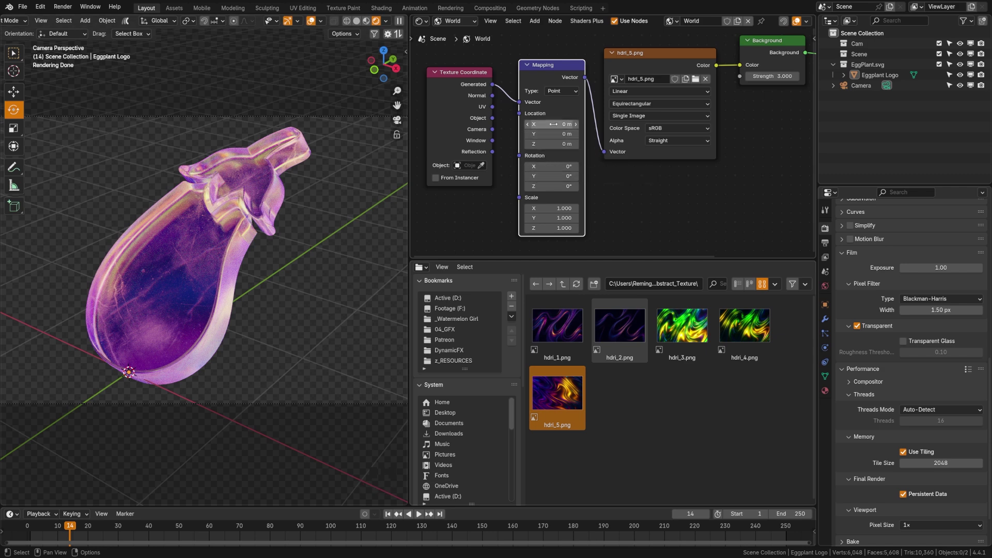
Step: Rotate the environment 14.5° around X in the Mapping node
{"action": "left_click_drag", "start_coordinate": [554, 124], "coordinate": [589, 125]}
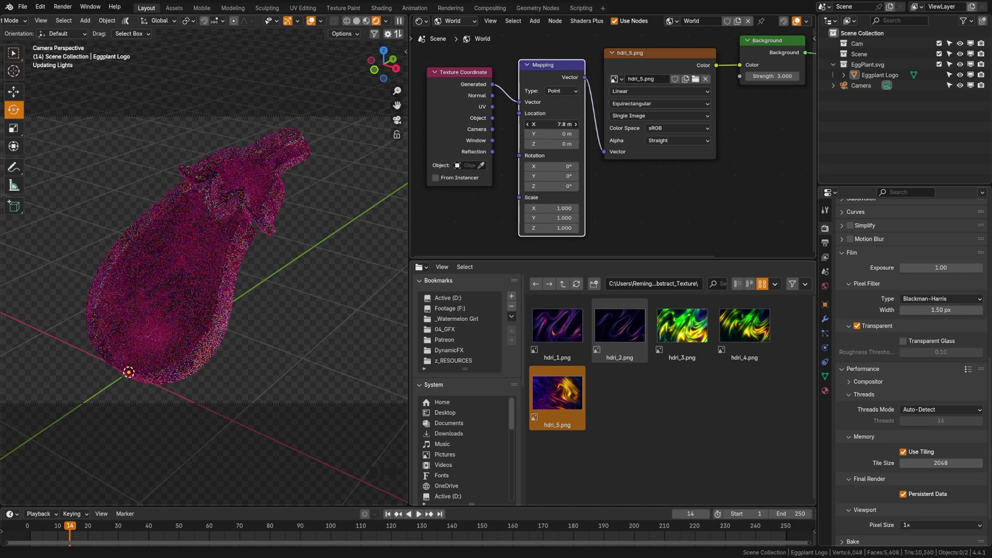
{"action": "key", "text": "ctrl+z"}
{"action": "left_click_drag", "start_coordinate": [554, 167], "coordinate": [566, 166]}
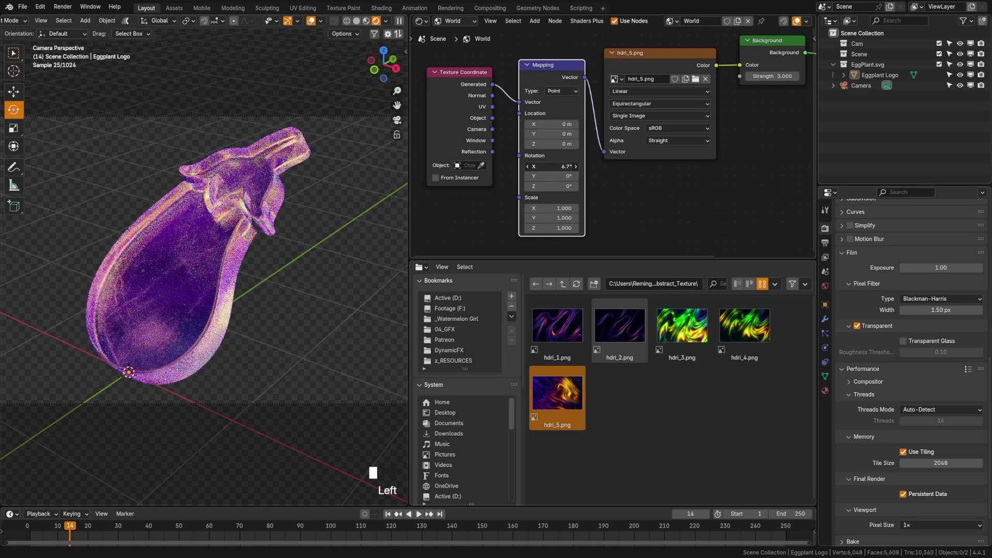
{"action": "left_click_drag", "start_coordinate": [566, 166], "coordinate": [574, 166]}
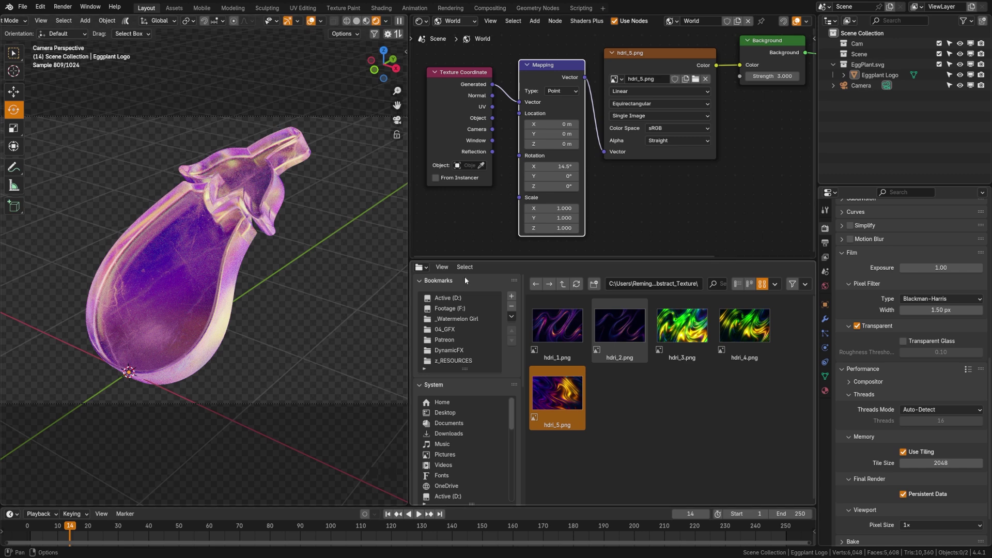
Step: Switch the area to the Compositor and set viewport shading to Compositor: Camera
{"action": "left_click", "coordinate": [421, 21]}
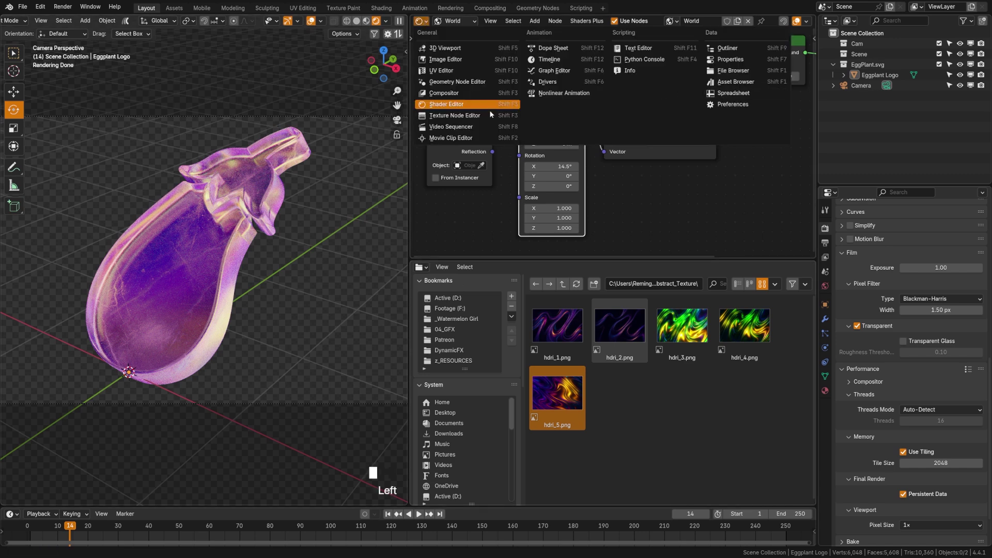
{"action": "left_click", "coordinate": [479, 93]}
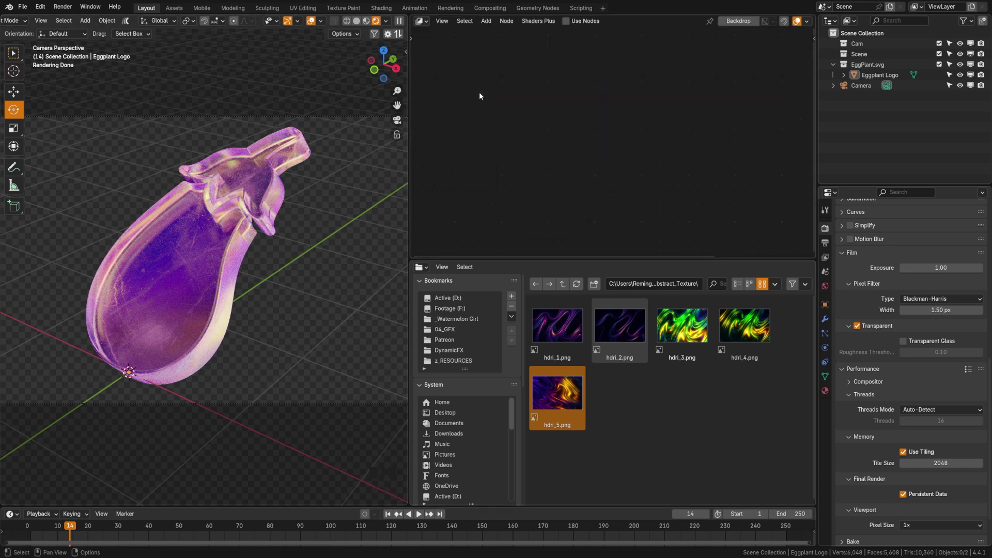
{"action": "middle_click_drag", "start_coordinate": [720, 90], "coordinate": [527, 88]}
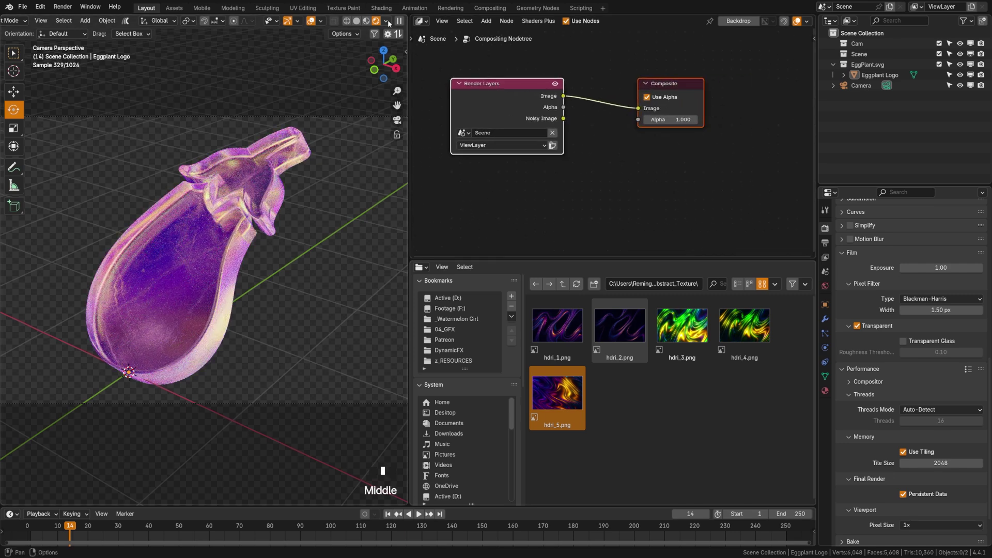
{"action": "left_click", "coordinate": [385, 21]}
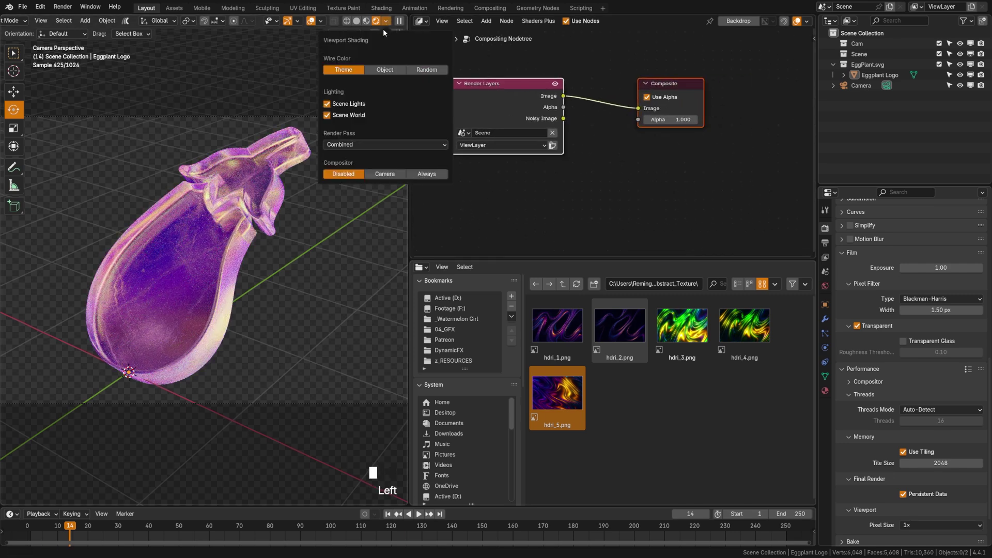
{"action": "left_click", "coordinate": [384, 175]}
{"action": "left_click", "coordinate": [588, 190]}
{"action": "left_click_drag", "start_coordinate": [667, 84], "coordinate": [745, 90]}
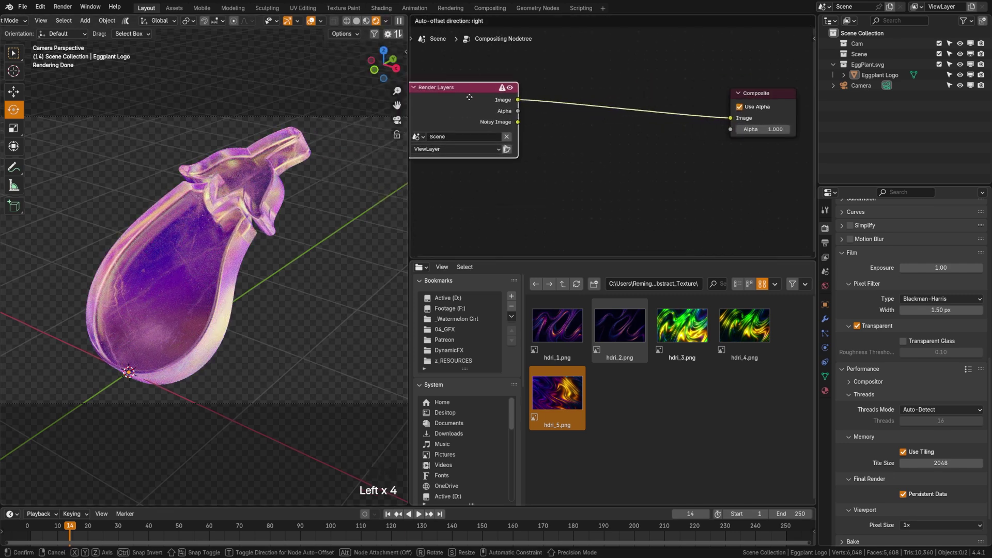
{"action": "scroll", "coordinate": [607, 133], "scroll_direction": "down", "scroll_amount": 3}
Step: Insert a Glare node on the link between Render Layers and Composite
{"action": "middle_click_drag", "start_coordinate": [620, 133], "coordinate": [599, 133]}
{"action": "left_click_drag", "start_coordinate": [636, 112], "coordinate": [697, 109]}
{"action": "key", "text": "shift+a"}
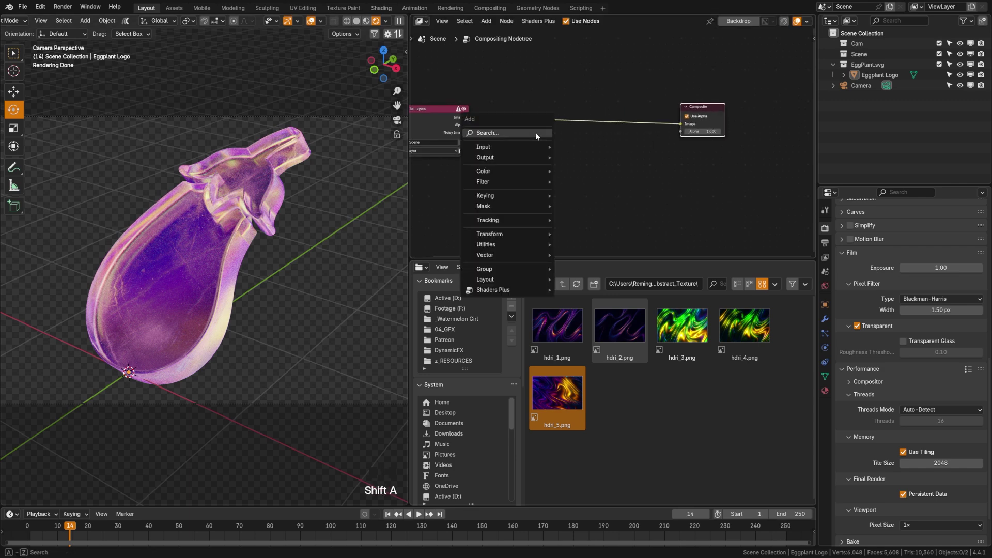
{"action": "type", "text": "glar"}
{"action": "key", "text": "Return"}
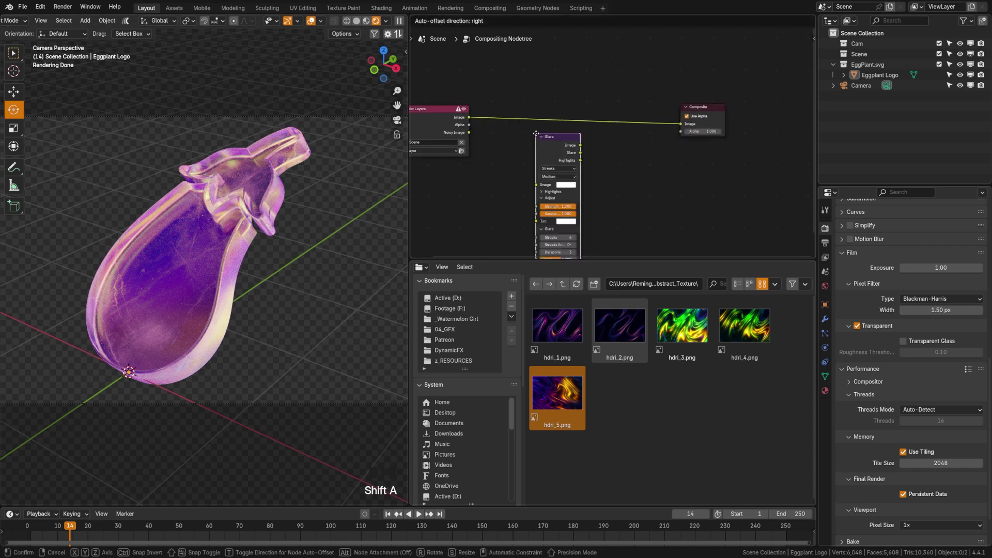
{"action": "left_click", "coordinate": [567, 155]}
{"action": "scroll", "coordinate": [542, 148], "scroll_direction": "up", "scroll_amount": 4}
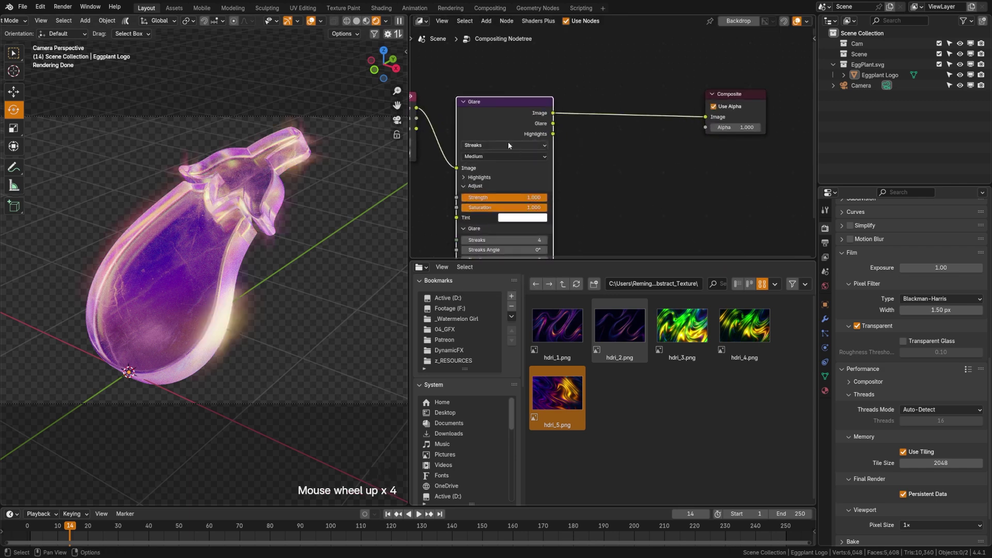
Step: Set the Glare type to Bloom and pick its quality setting
{"action": "left_click", "coordinate": [504, 145]}
{"action": "left_click", "coordinate": [489, 168]}
{"action": "middle_click_drag", "start_coordinate": [542, 194], "coordinate": [559, 179]}
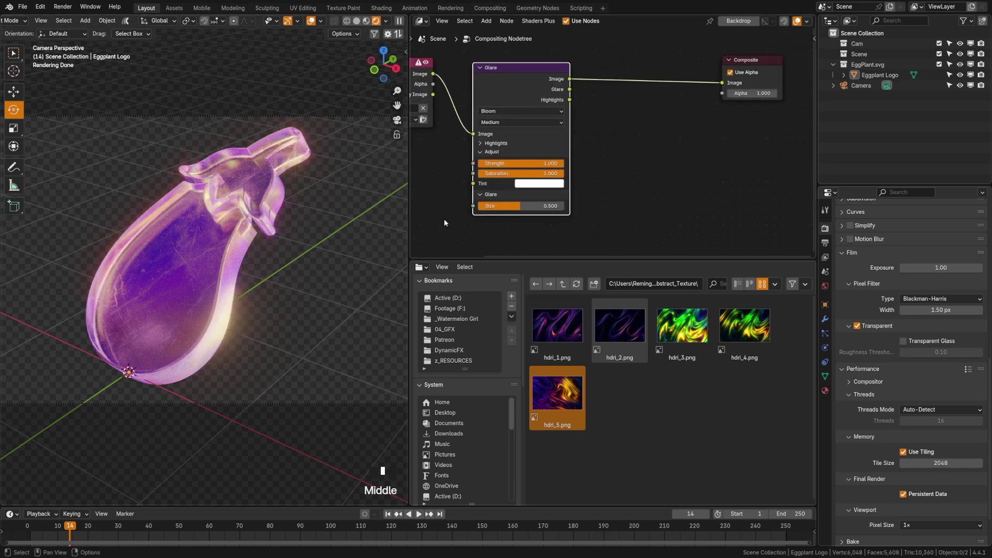
{"action": "middle_click_drag", "start_coordinate": [571, 141], "coordinate": [598, 154]}
{"action": "left_click", "coordinate": [483, 92]}
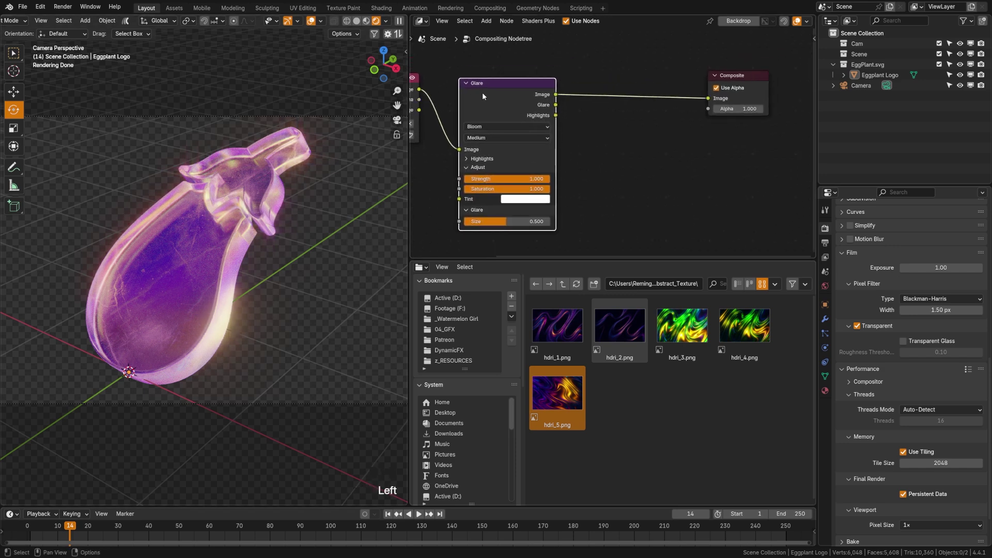
{"action": "left_click", "coordinate": [508, 138]}
Step: Set the bloom quality to High and place a duplicate Glare node after it
{"action": "left_click", "coordinate": [488, 162]}
{"action": "key", "text": "shift+d"}
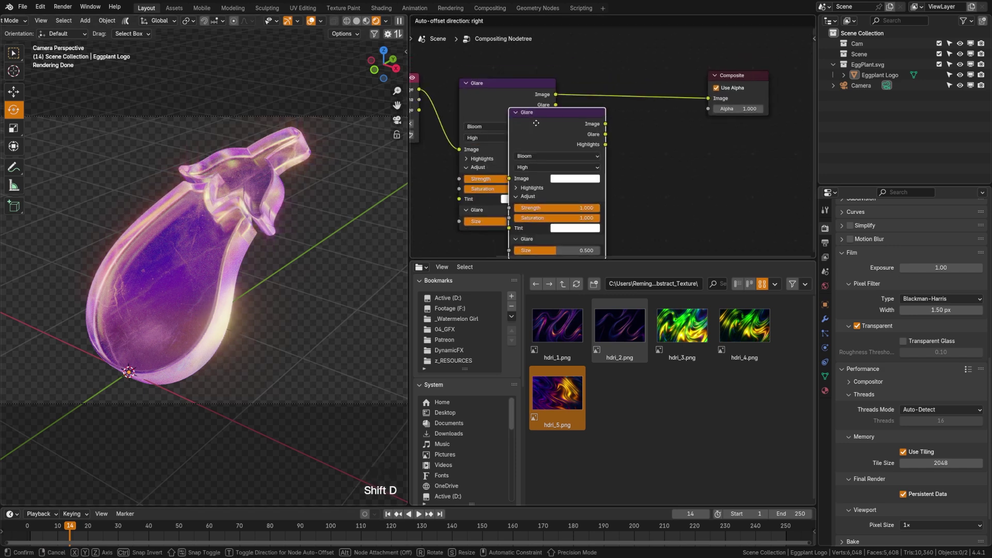
{"action": "left_click", "coordinate": [605, 111]}
Step: Make the duplicate glare Streaks with strength 0.544
{"action": "left_click", "coordinate": [622, 134]}
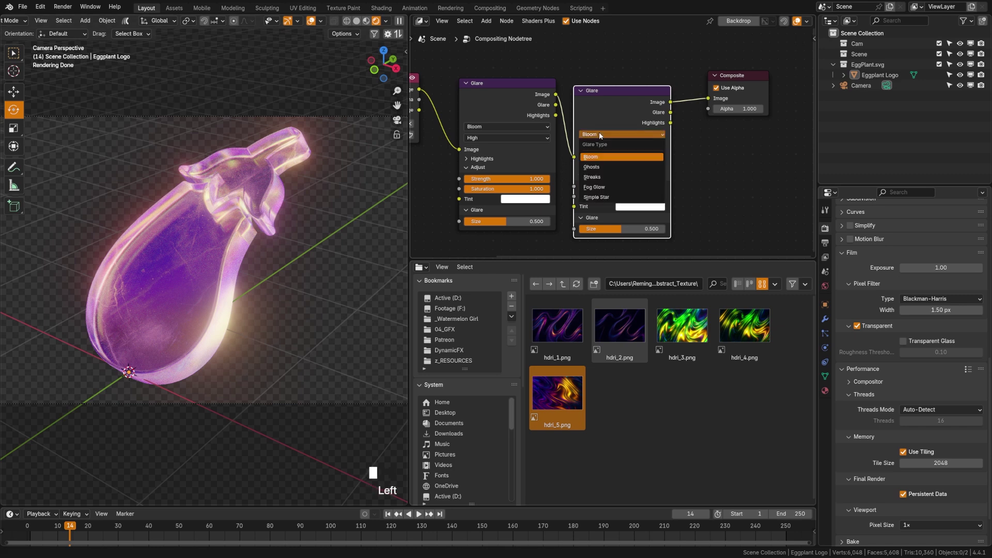
{"action": "left_click", "coordinate": [605, 178]}
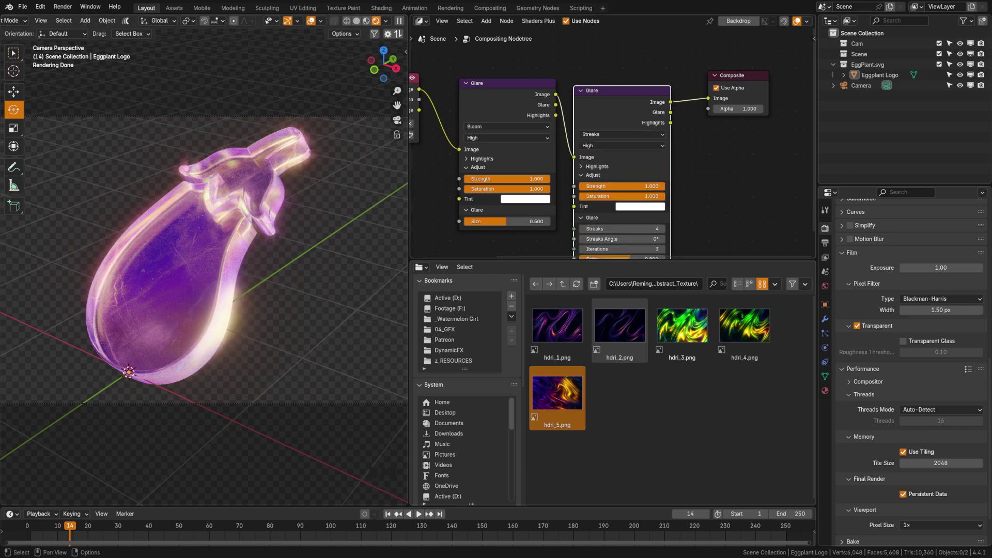
{"action": "left_click_drag", "start_coordinate": [652, 186], "coordinate": [620, 186]}
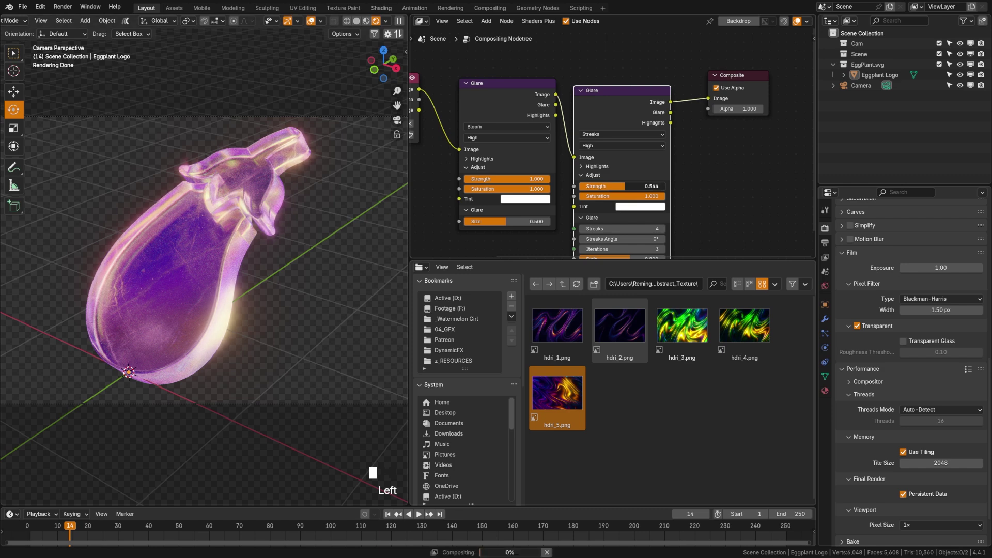
{"action": "middle_click_drag", "start_coordinate": [698, 155], "coordinate": [590, 167]}
{"action": "left_click_drag", "start_coordinate": [748, 75], "coordinate": [714, 88]}
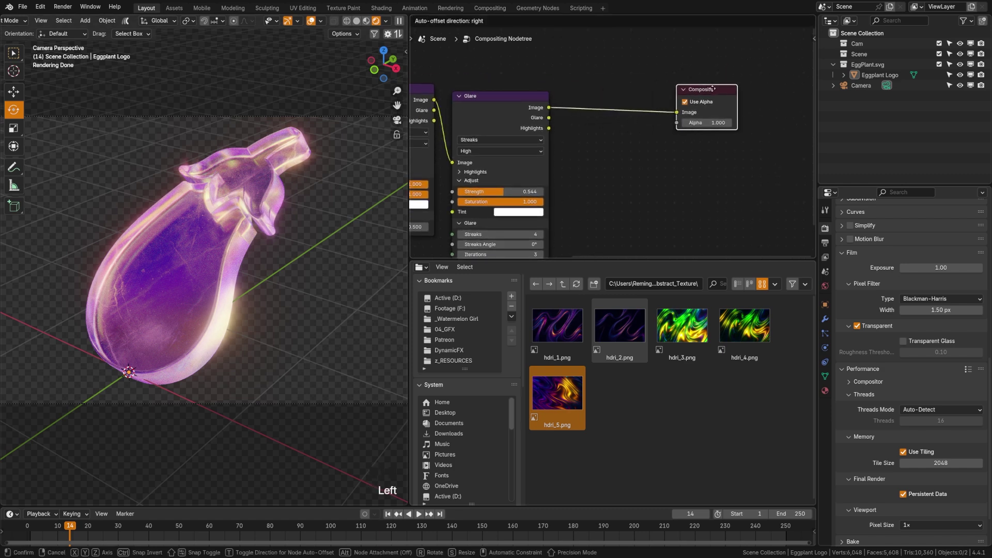
Step: Insert an Alpha Over node between the Streaks glare and Composite
{"action": "key", "text": "shift+a"}
{"action": "type", "text": "alpha"}
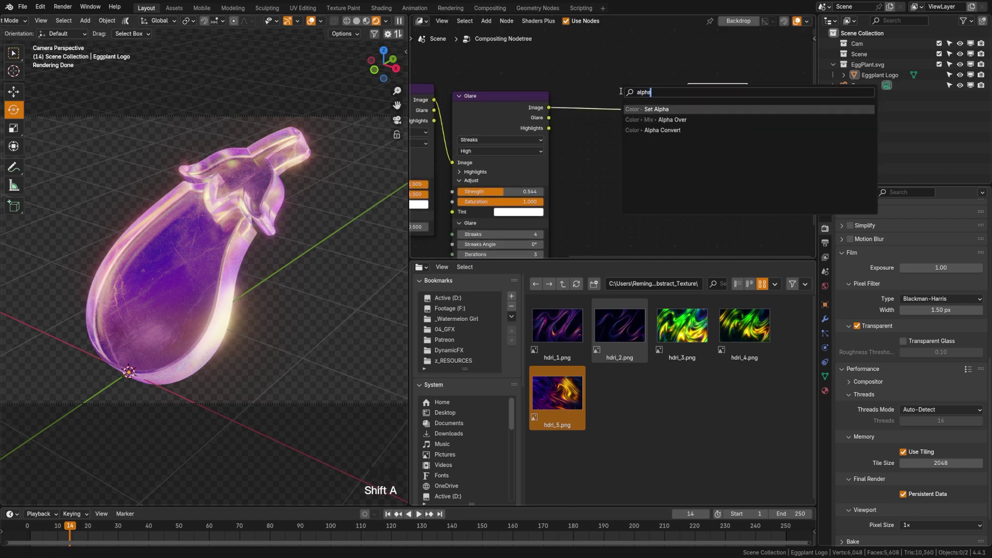
{"action": "key", "text": "Down"}
{"action": "left_click", "coordinate": [660, 119]}
{"action": "left_click", "coordinate": [641, 99]}
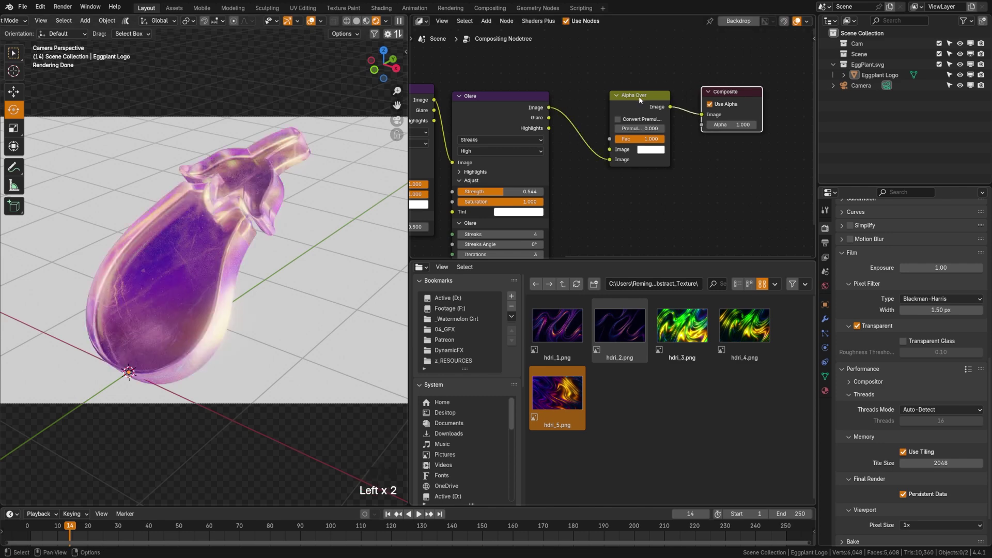
{"action": "left_click_drag", "start_coordinate": [640, 100], "coordinate": [650, 94]}
Step: Set the Alpha Over background colour to black and move the final nodes right
{"action": "left_click", "coordinate": [659, 148]}
{"action": "left_click_drag", "start_coordinate": [724, 159], "coordinate": [724, 222]}
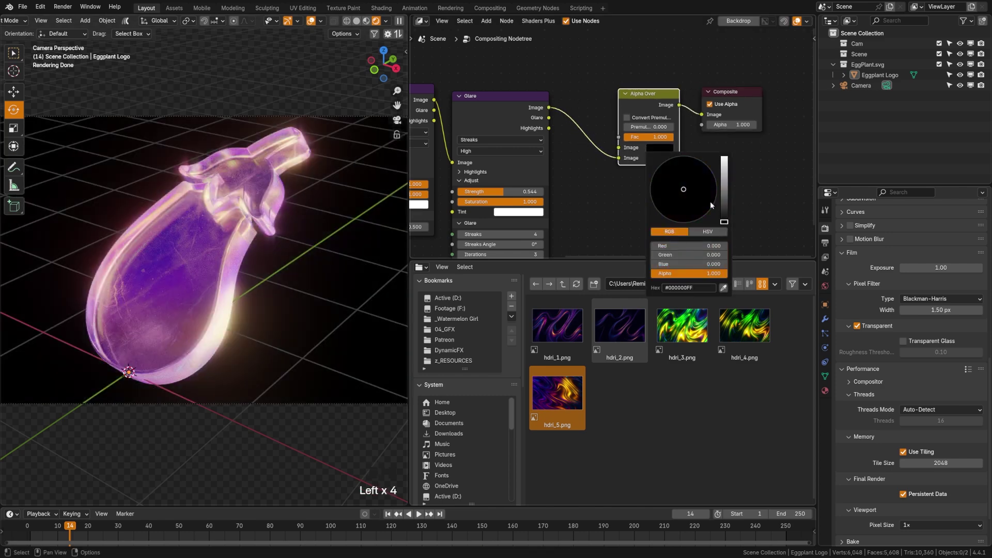
{"action": "left_click_drag", "start_coordinate": [635, 58], "coordinate": [768, 155]}
{"action": "key", "text": "g"}
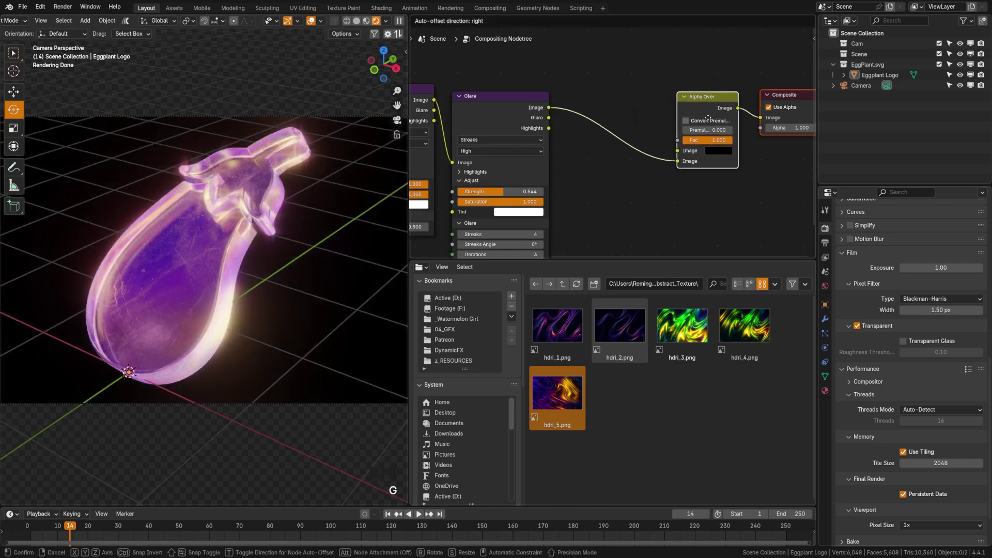
Step: Insert Lens Distortion before Alpha Over with Projector enabled and 0.150 dispersion
{"action": "left_click", "coordinate": [709, 118]}
{"action": "key", "text": "shift+a"}
{"action": "type", "text": "lens"}
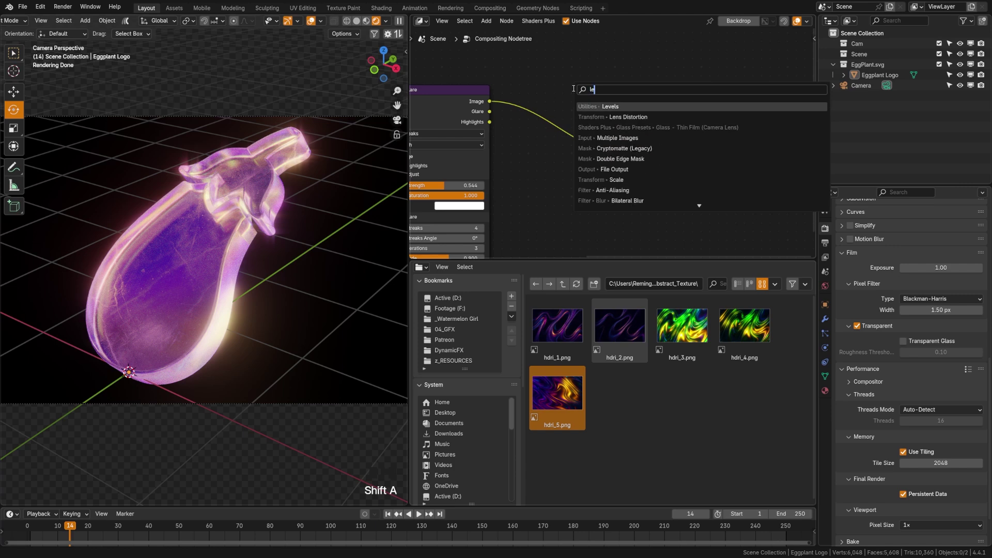
{"action": "key", "text": "Return"}
{"action": "left_click", "coordinate": [560, 97]}
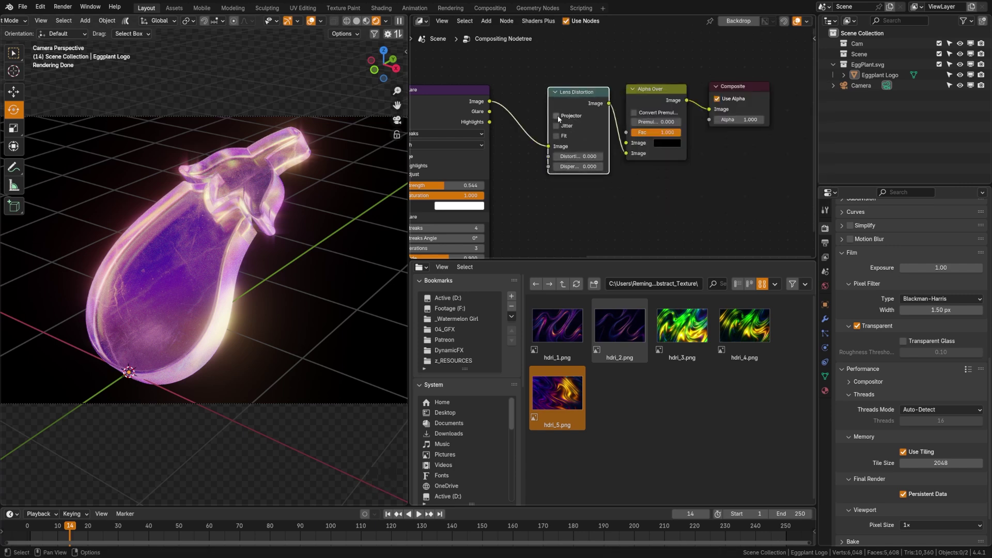
{"action": "left_click", "coordinate": [556, 116]}
{"action": "double_click", "coordinate": [578, 156]}
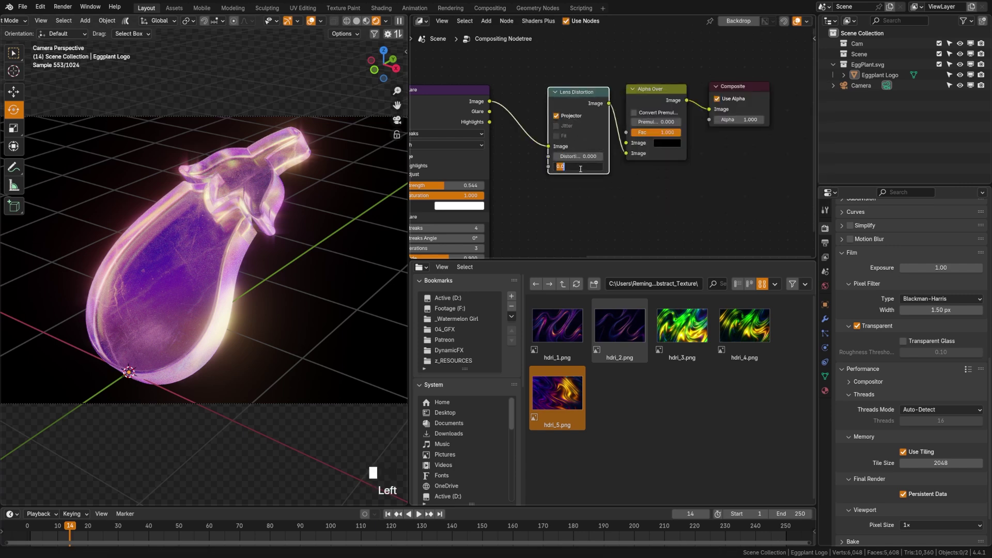
{"action": "type", "text": "1.15"}
{"action": "key", "text": "Return"}
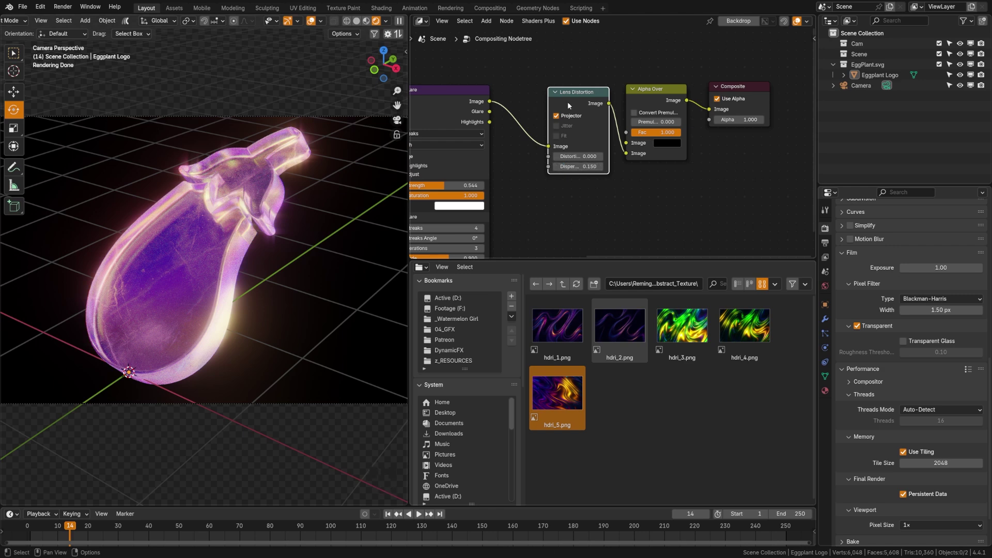
{"action": "left_click_drag", "start_coordinate": [549, 111], "coordinate": [540, 111]}
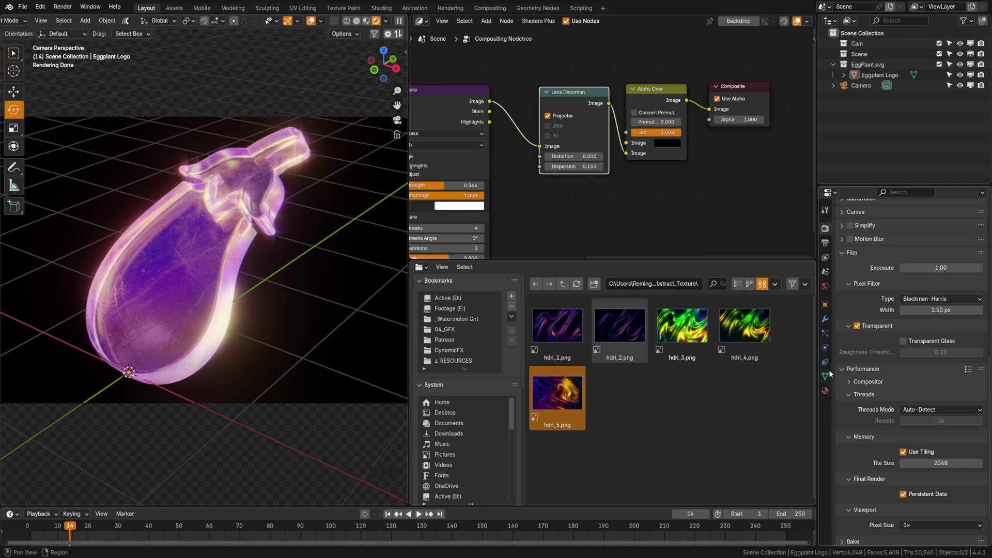
{"action": "scroll", "coordinate": [883, 344], "scroll_direction": "down", "scroll_amount": 5}
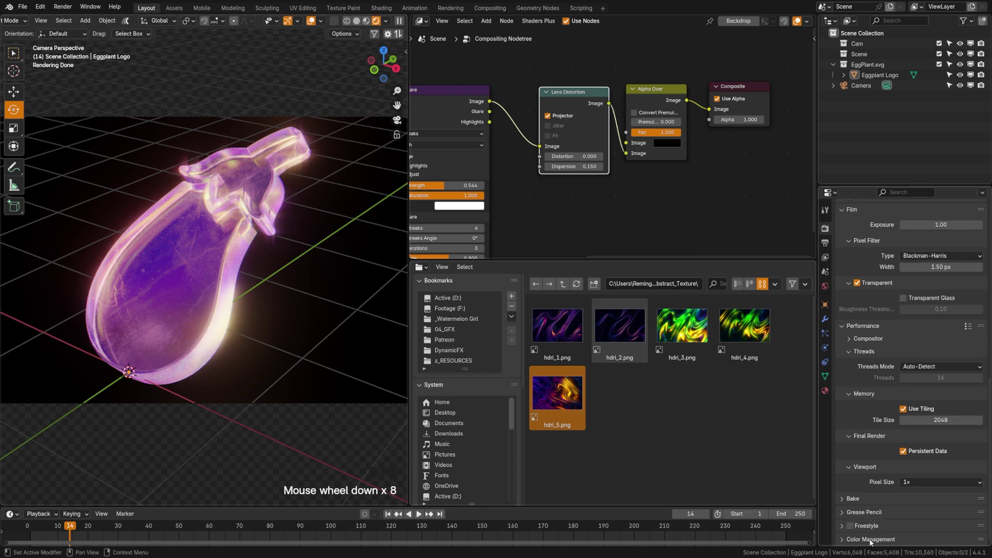
{"action": "scroll", "coordinate": [881, 434], "scroll_direction": "down", "scroll_amount": 2}
{"action": "scroll", "coordinate": [881, 434], "scroll_direction": "down", "scroll_amount": 2}
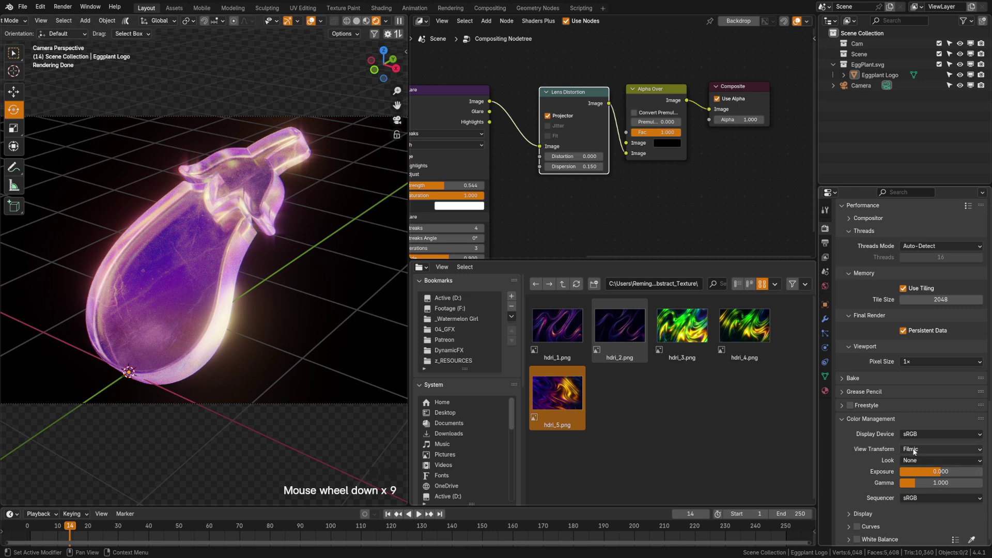
Step: Set Color Management View Transform to Filmic and Look to High Contrast
{"action": "left_click", "coordinate": [916, 451]}
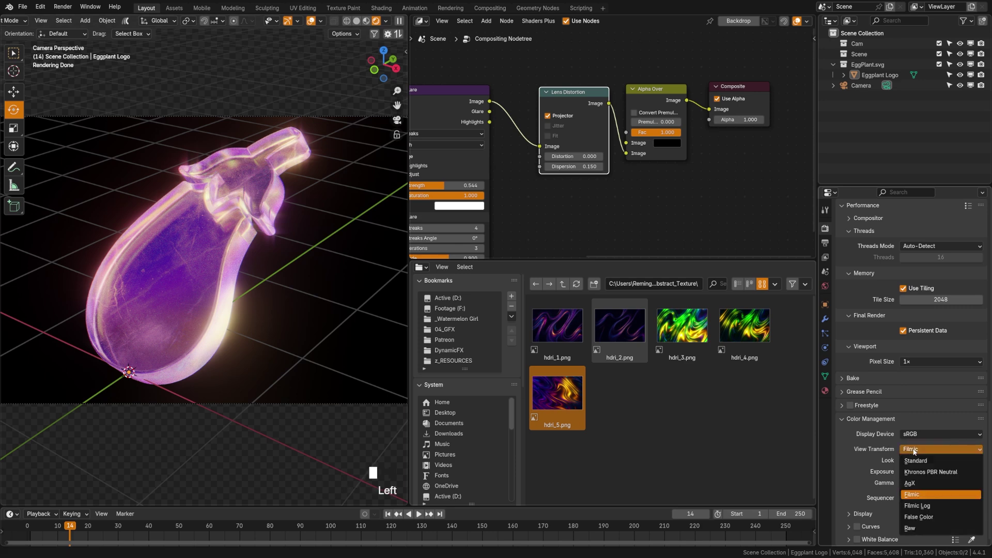
{"action": "left_click", "coordinate": [922, 493]}
{"action": "left_click", "coordinate": [912, 461]}
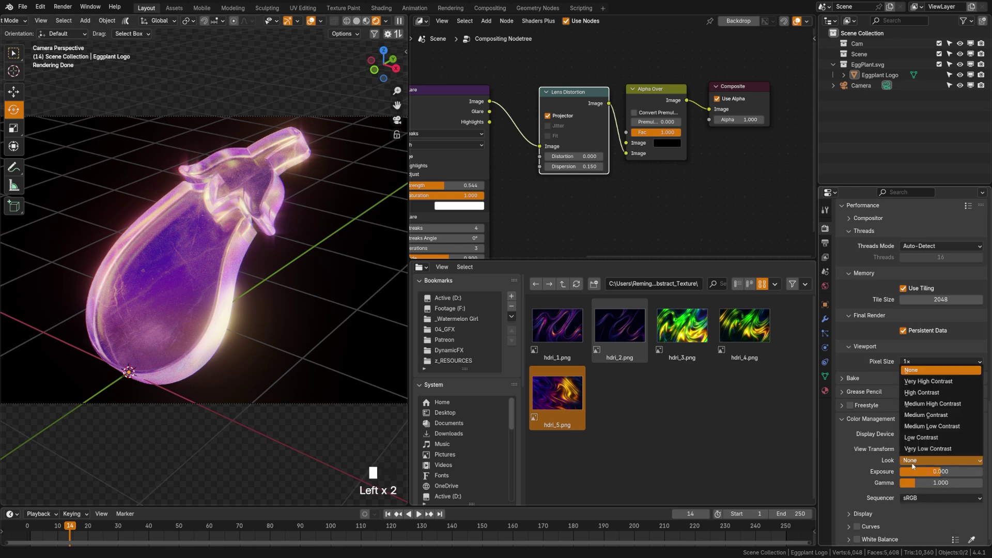
{"action": "left_click", "coordinate": [928, 394]}
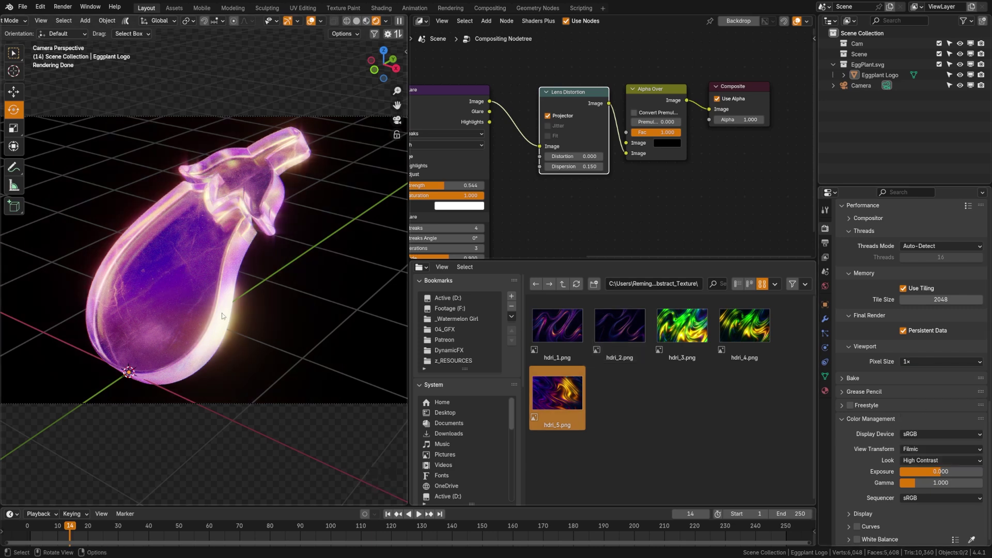
{"action": "key", "text": "ctrl+z"}
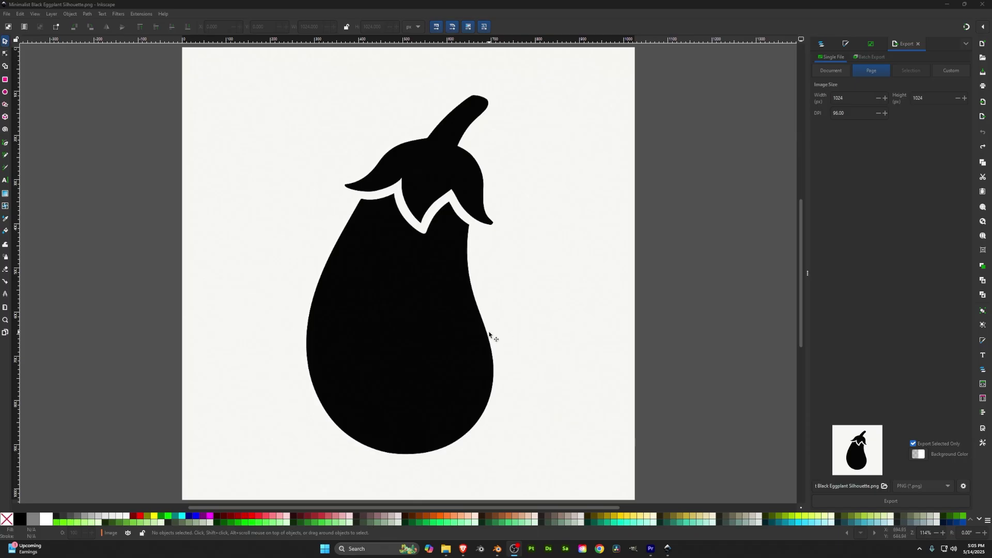
Step: Run Trace Bitmap on the eggplant image and move the traced path to its right
{"action": "left_click", "coordinate": [390, 267]}
{"action": "left_click", "coordinate": [88, 14]}
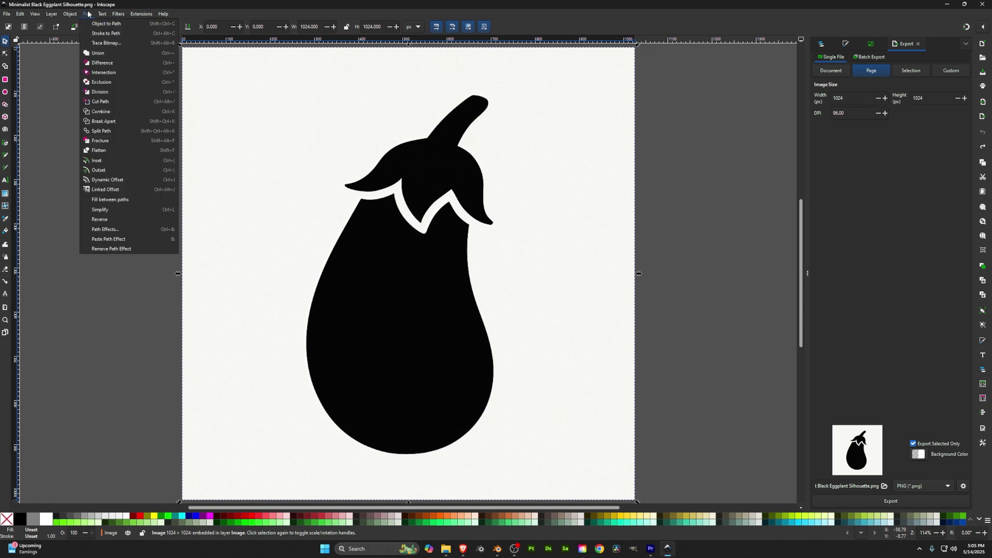
{"action": "left_click", "coordinate": [134, 45]}
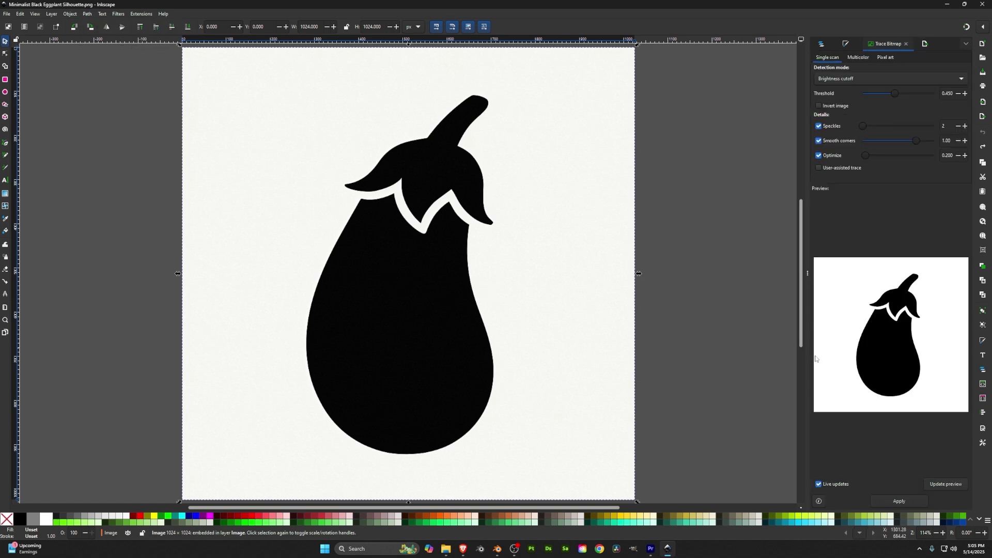
{"action": "left_click", "coordinate": [906, 501]}
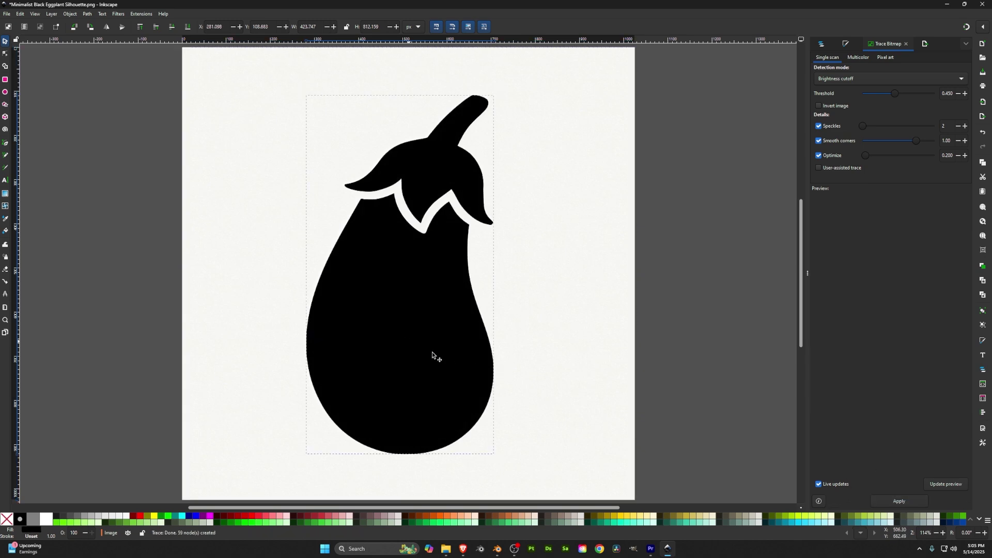
{"action": "left_click_drag", "start_coordinate": [433, 355], "coordinate": [667, 366]}
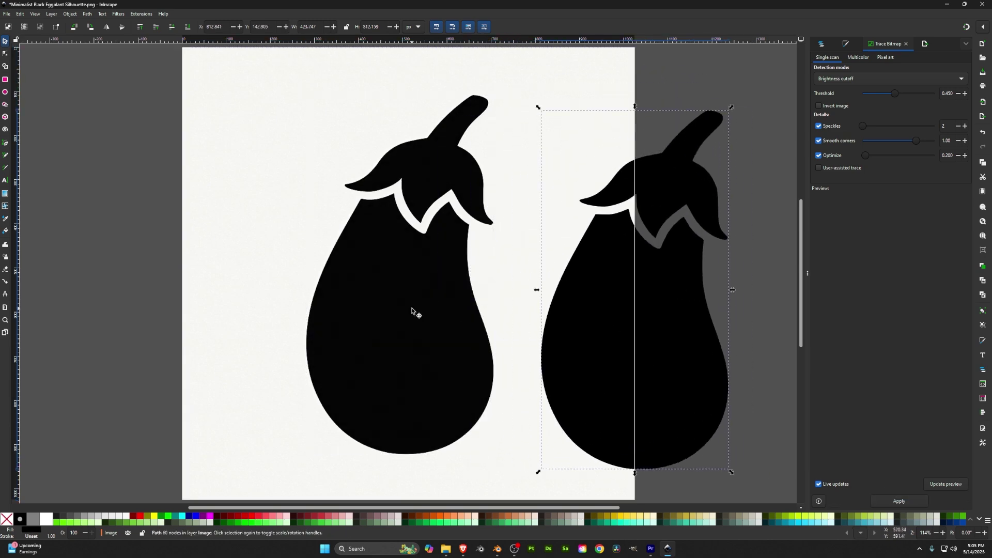
Step: Delete the original bitmap and move the traced eggplant to the page centre
{"action": "left_click", "coordinate": [412, 308]}
{"action": "key", "text": "Delete"}
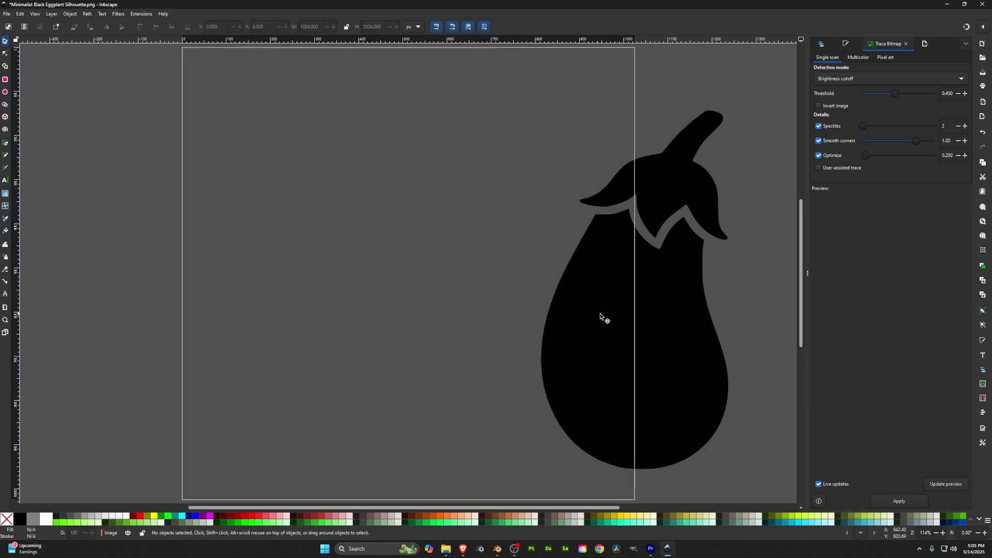
{"action": "left_click_drag", "start_coordinate": [601, 317], "coordinate": [372, 322]}
Step: Set the export format to Plain SVG (*.svg)
{"action": "left_click", "coordinate": [7, 13]}
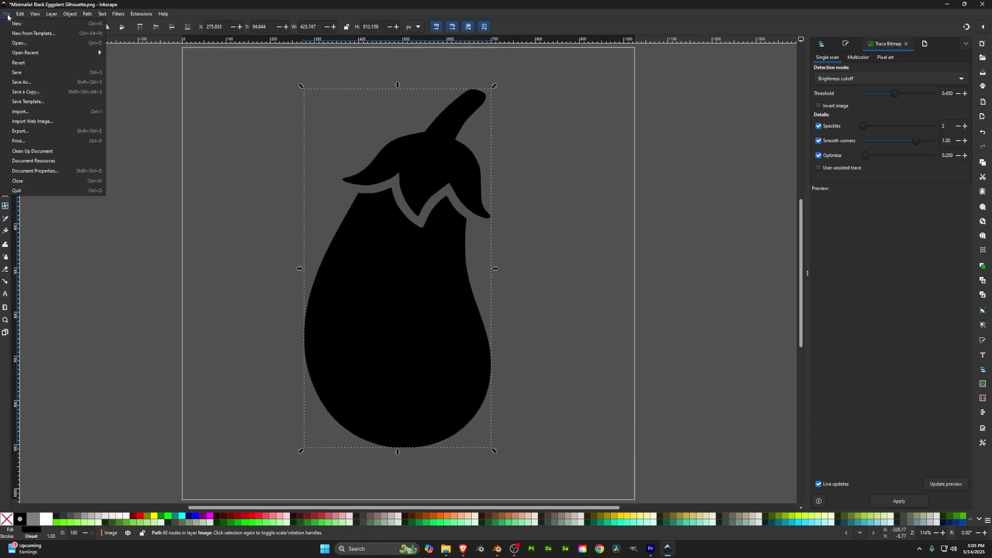
{"action": "left_click", "coordinate": [31, 130]}
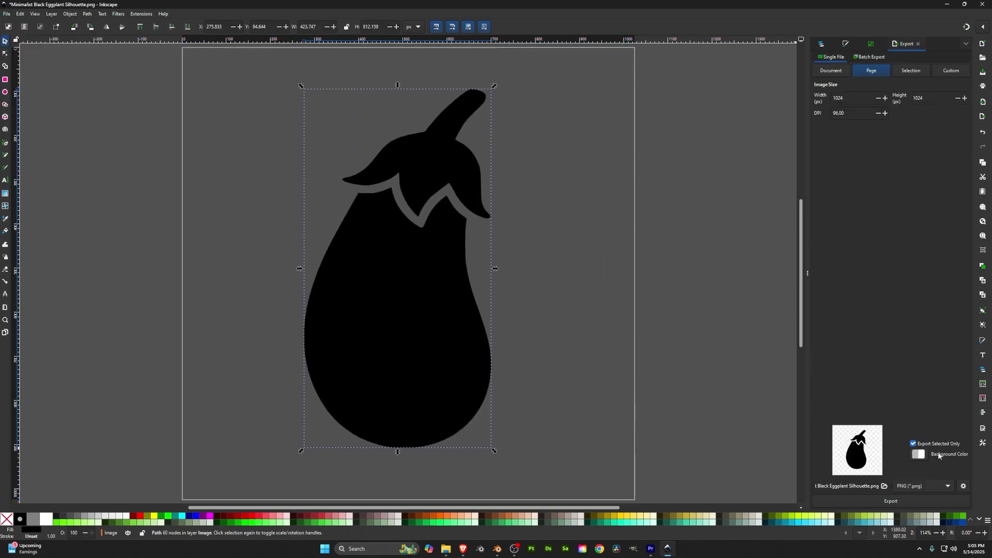
{"action": "left_click", "coordinate": [930, 486]}
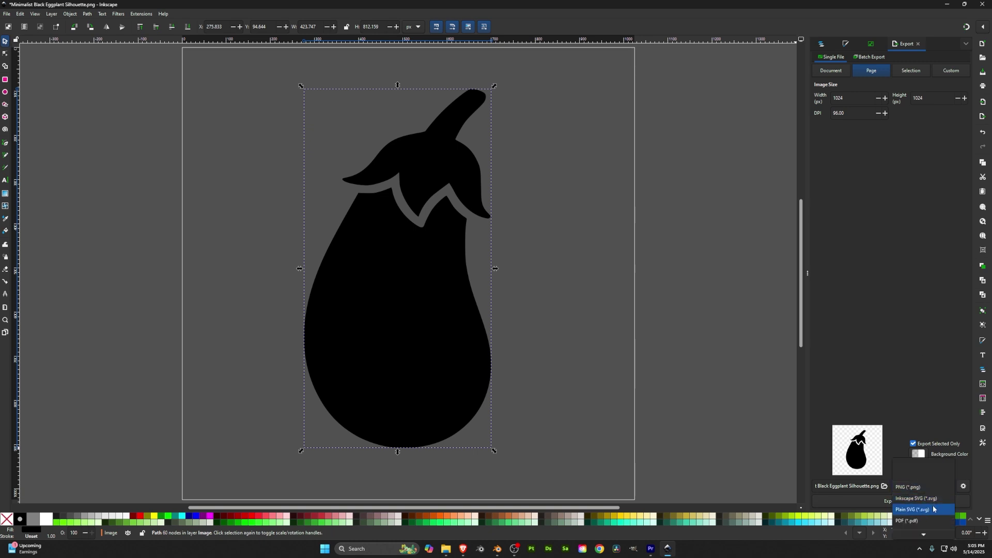
{"action": "left_click", "coordinate": [930, 509]}
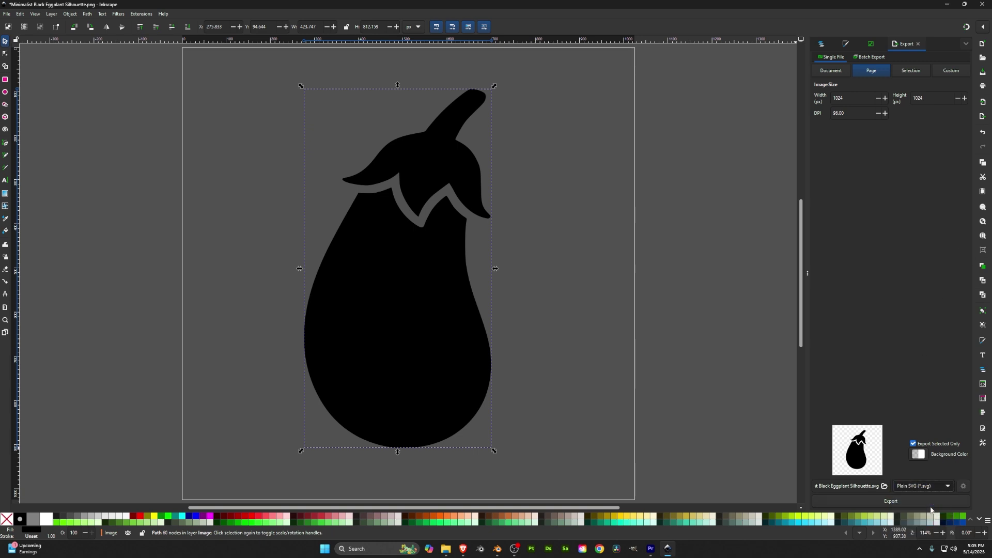